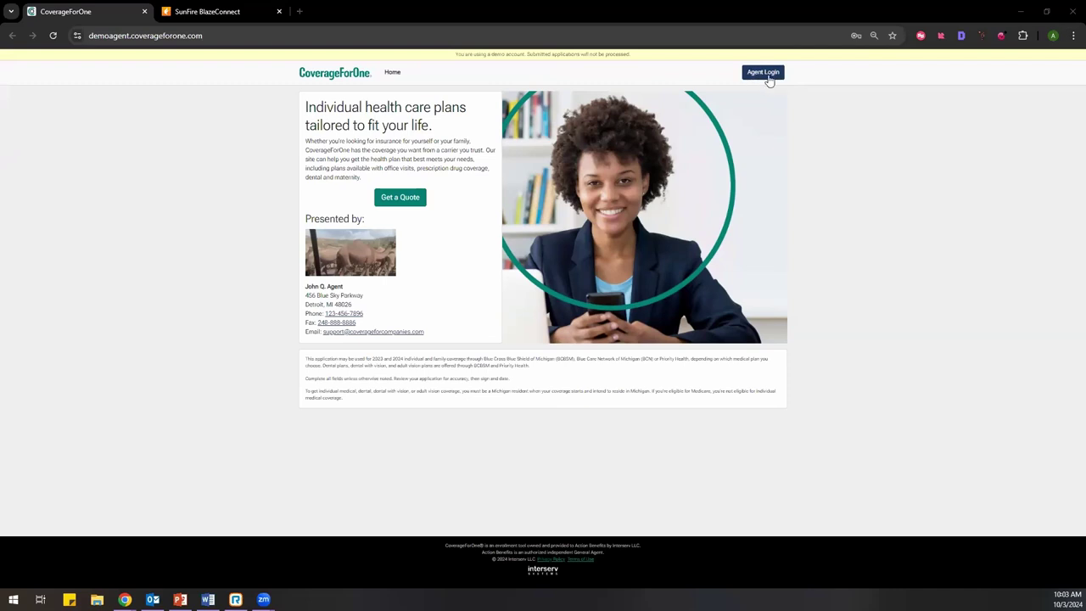
Step: Sign in to CoverageForOne as the agent, resubmitting the login form to reach the dashboard
left_click(768, 78)
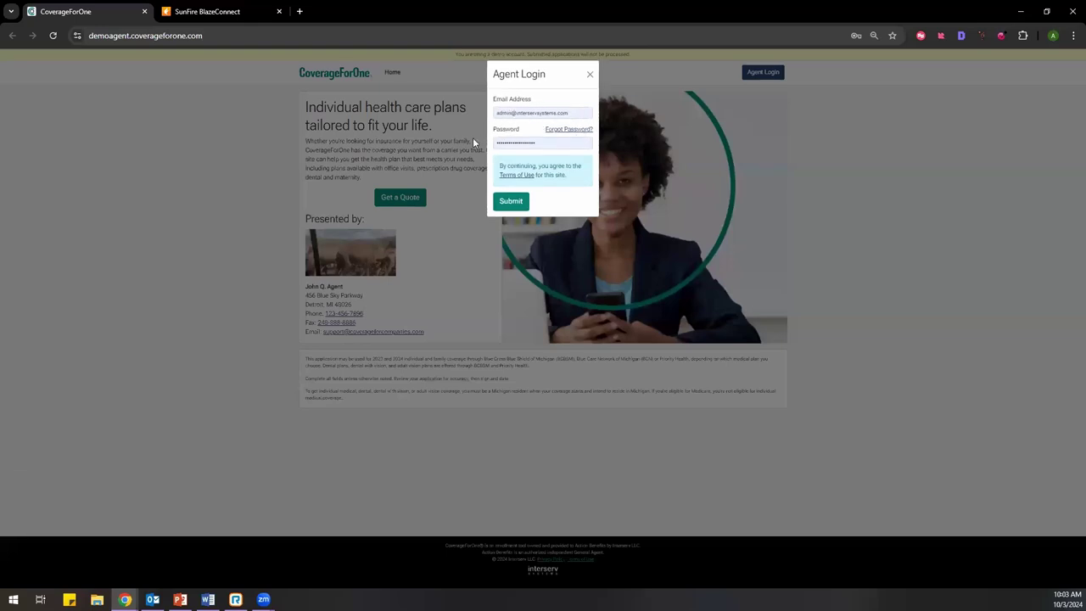
left_click(510, 202)
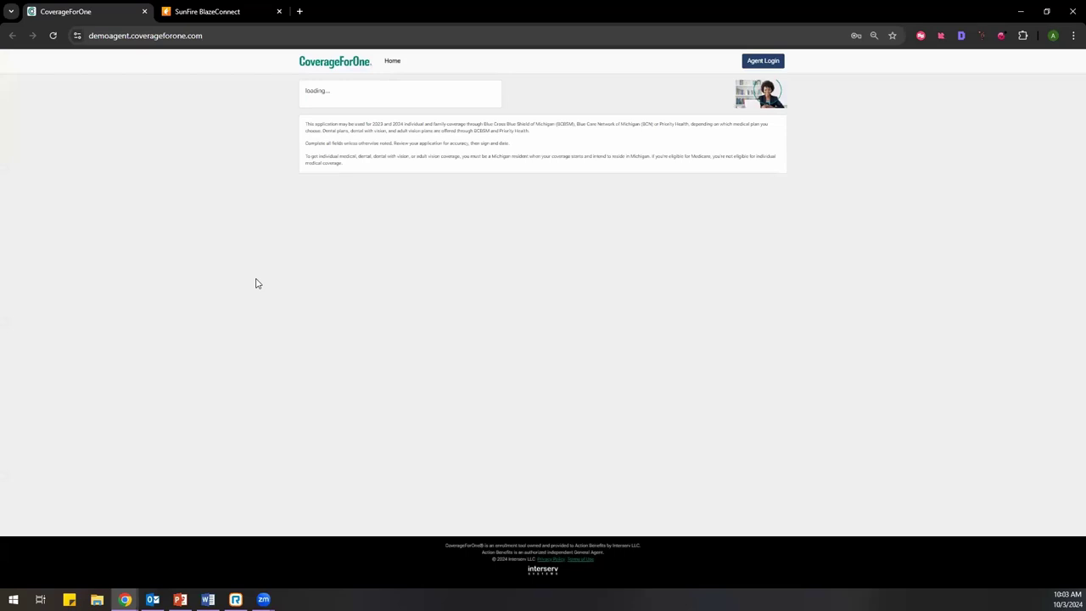
left_click(763, 73)
left_click(512, 201)
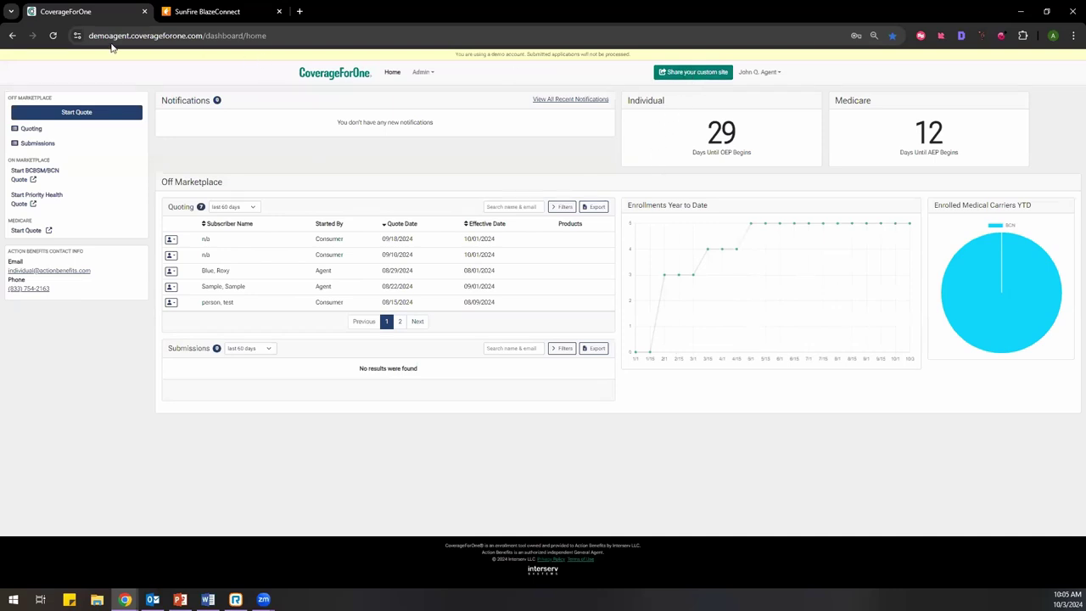
left_click(679, 73)
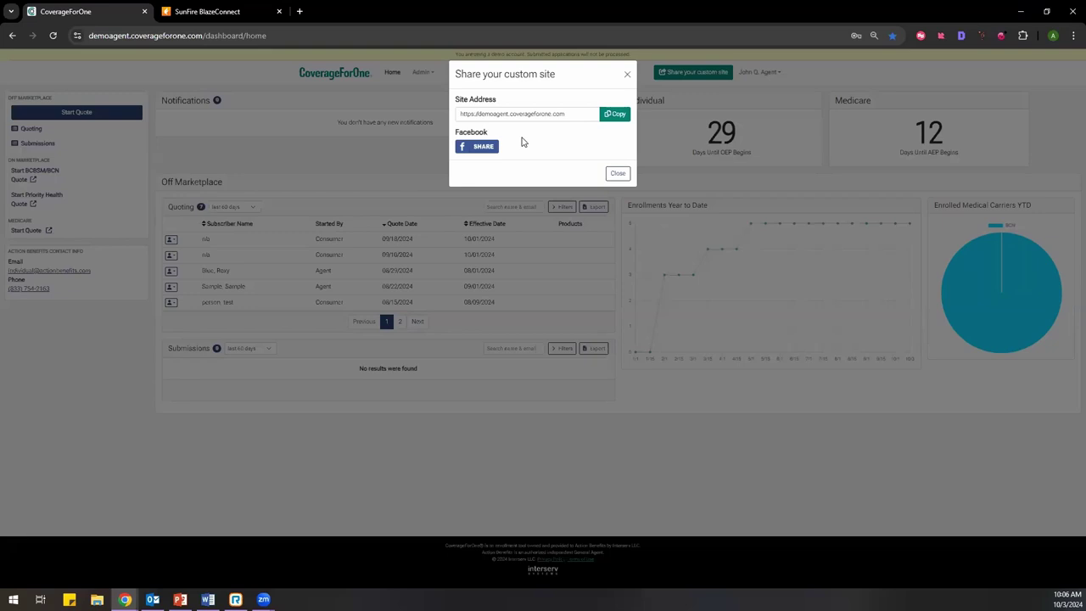
left_click(618, 175)
left_click(619, 174)
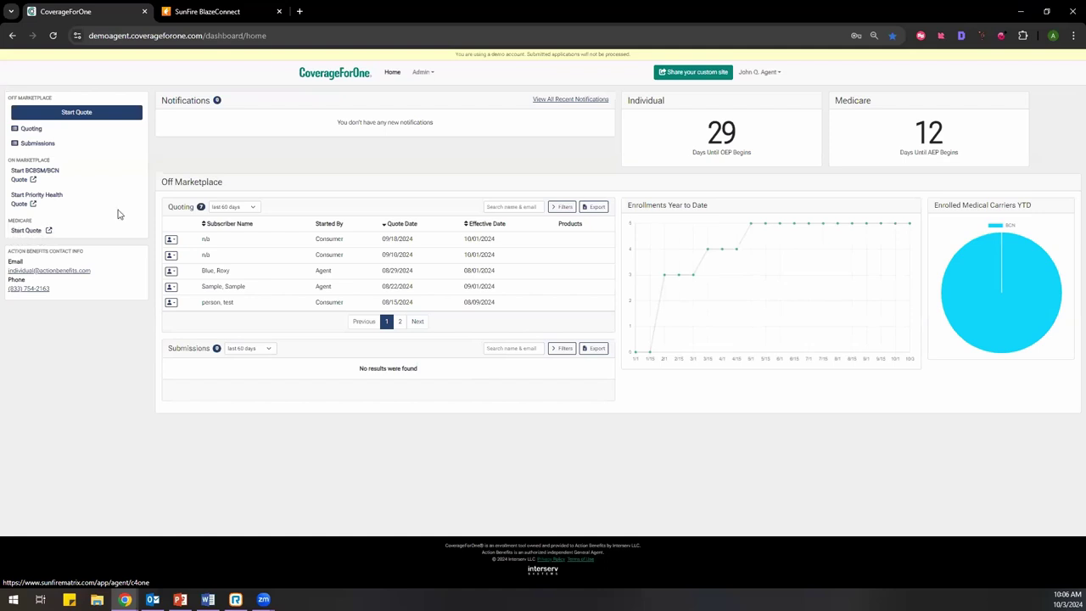
Step: In the SunFire BlazeConnect tab, stop working with the currently loaded contact
left_click(195, 12)
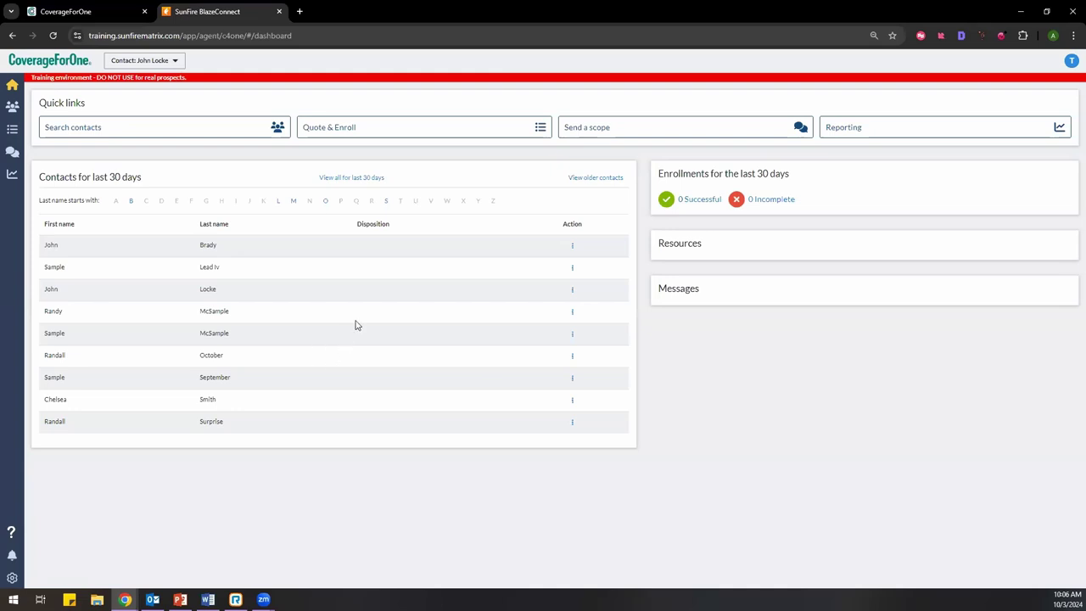
left_click(168, 58)
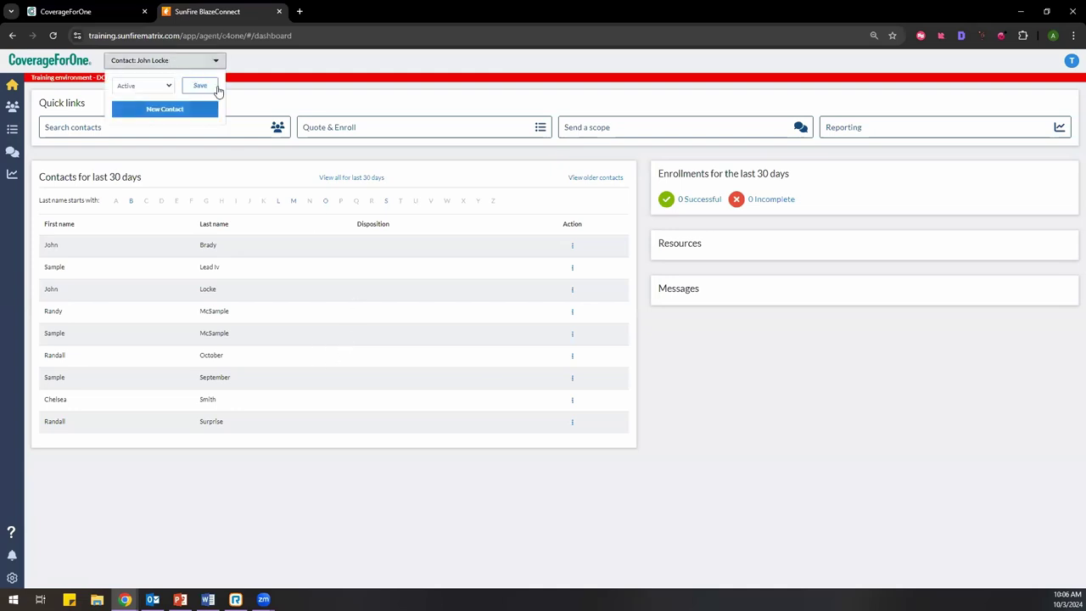
left_click(196, 110)
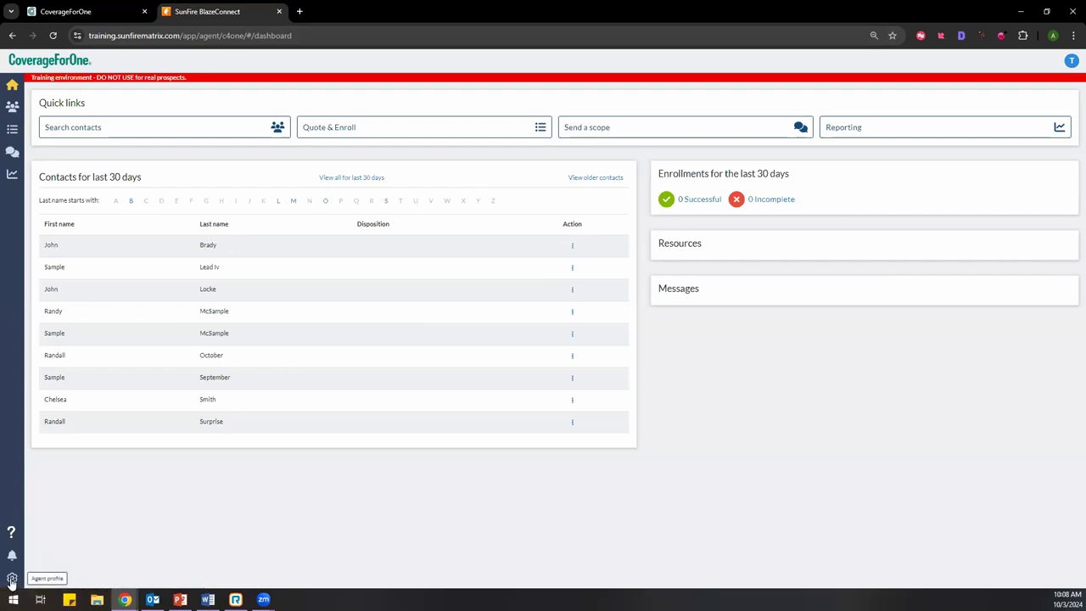
Step: Copy the Customer Intake URL from the agent profile page
left_click(12, 580)
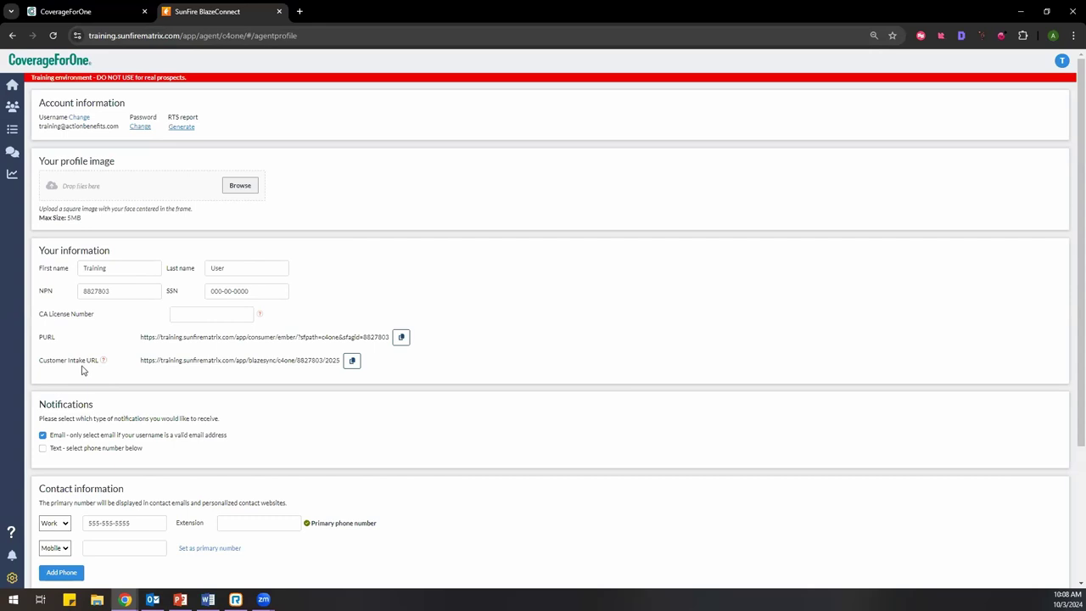
left_click(351, 362)
Step: Load the copied intake URL in a new tab to reach the 2024 Medicare Guide start page
left_click(299, 12)
right_click(309, 33)
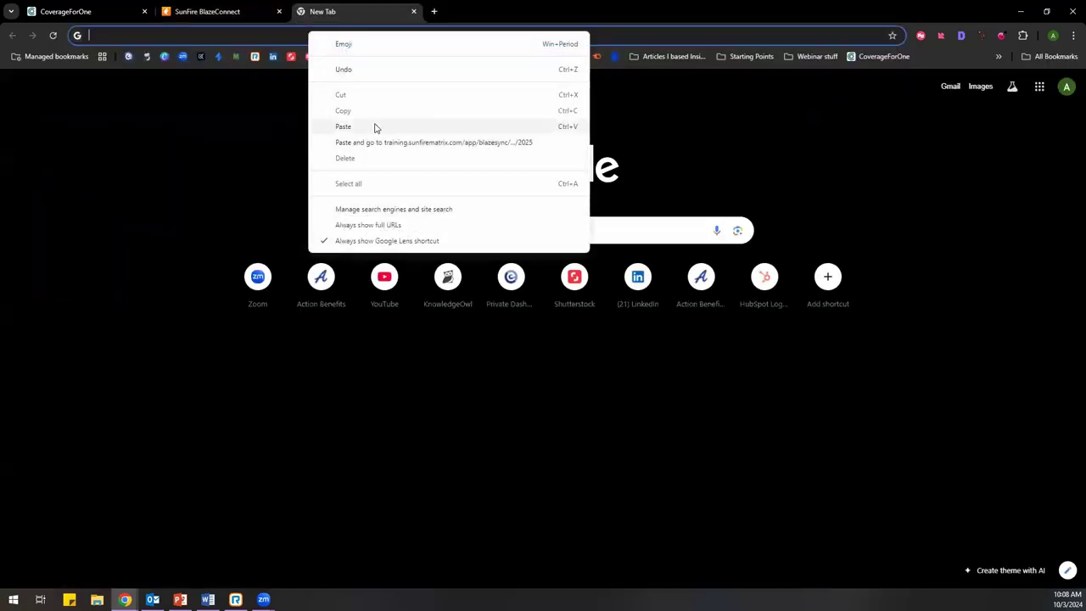
left_click(376, 126)
left_click(277, 64)
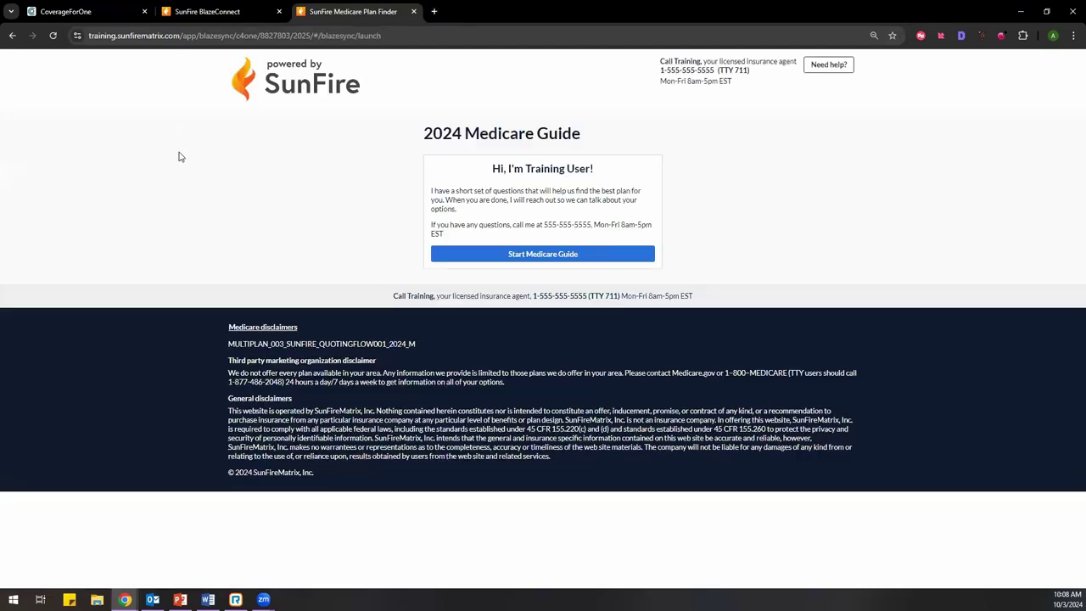
left_click(214, 16)
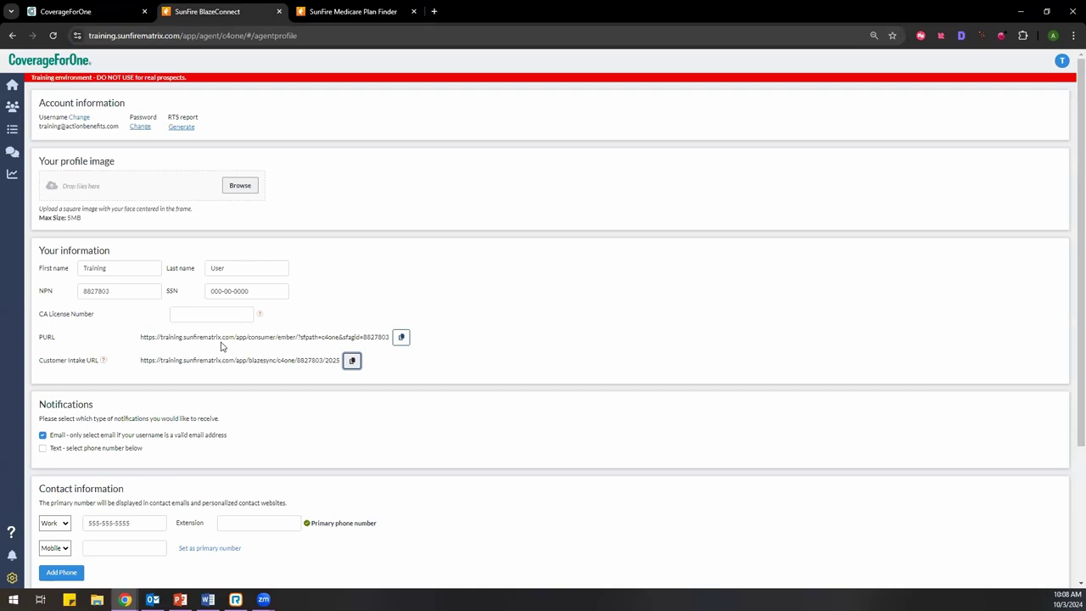
left_click(331, 14)
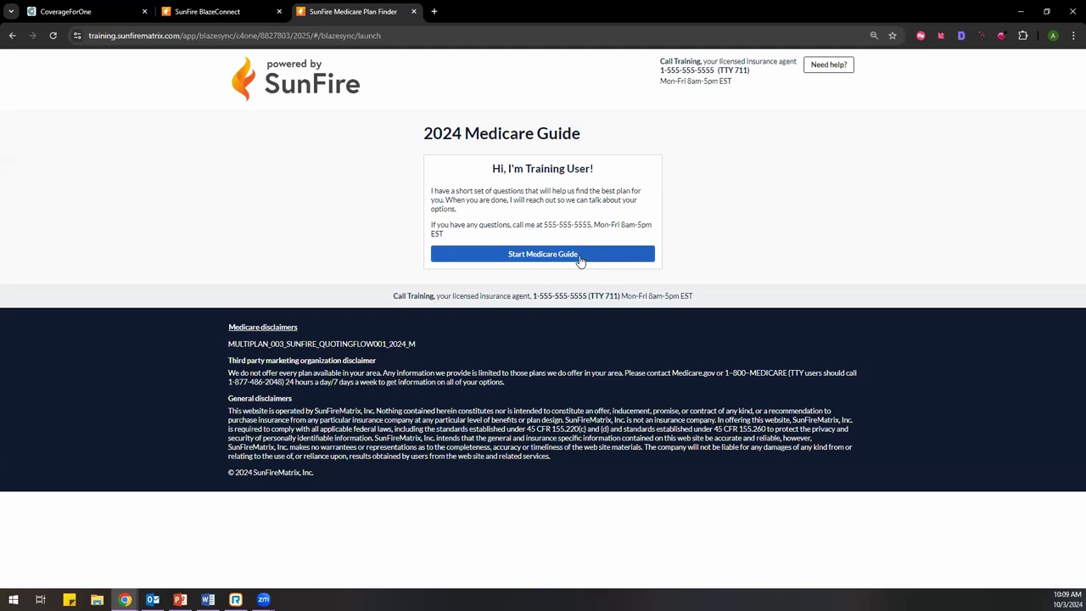
Step: Start the Medicare guide and enter the client's first name, last name and birth date
left_click(499, 259)
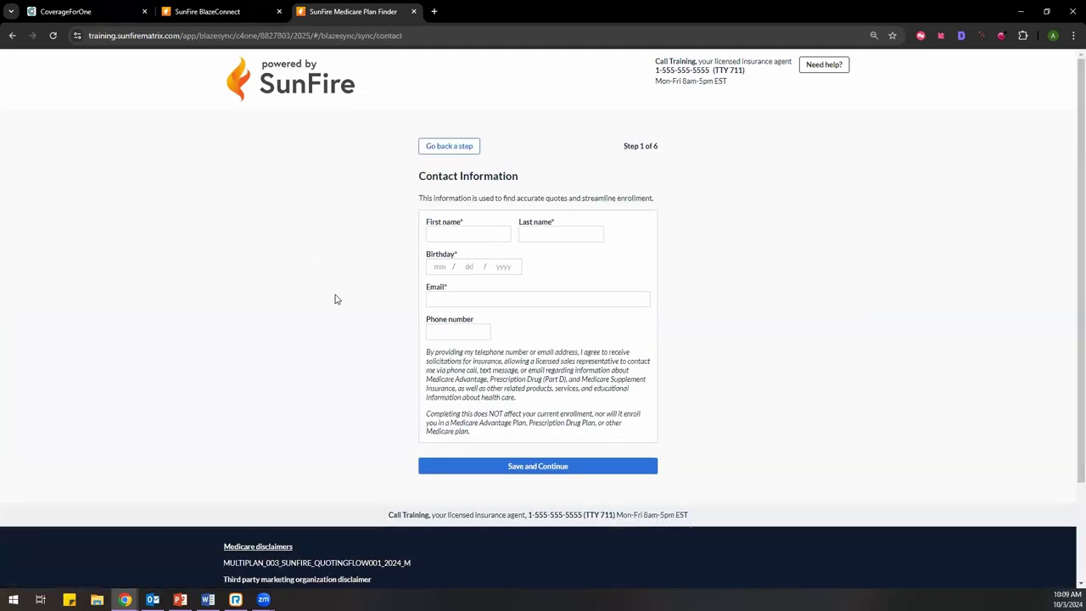
left_click(486, 233)
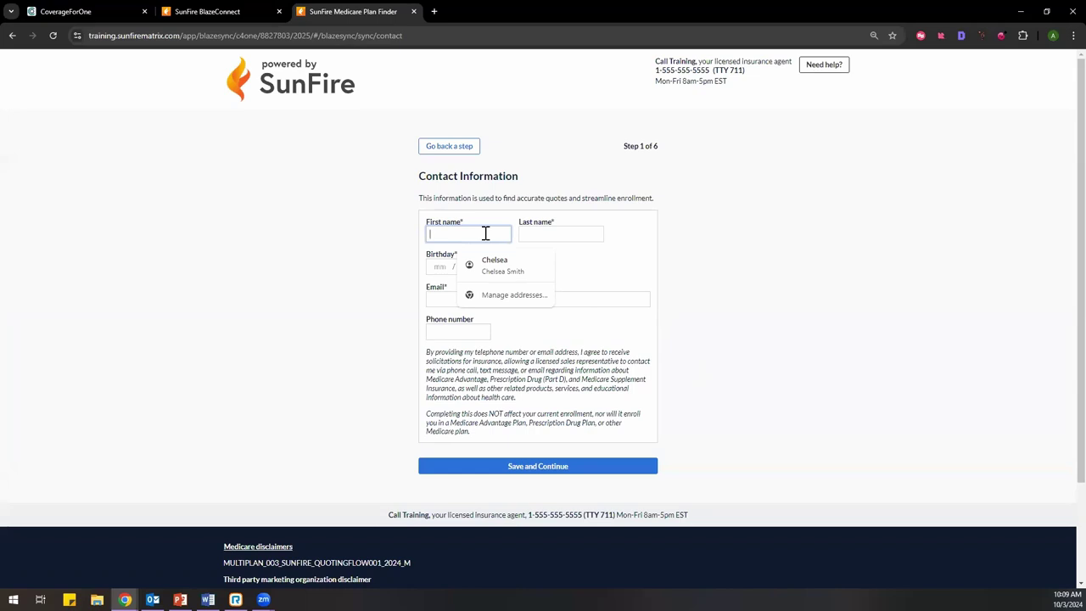
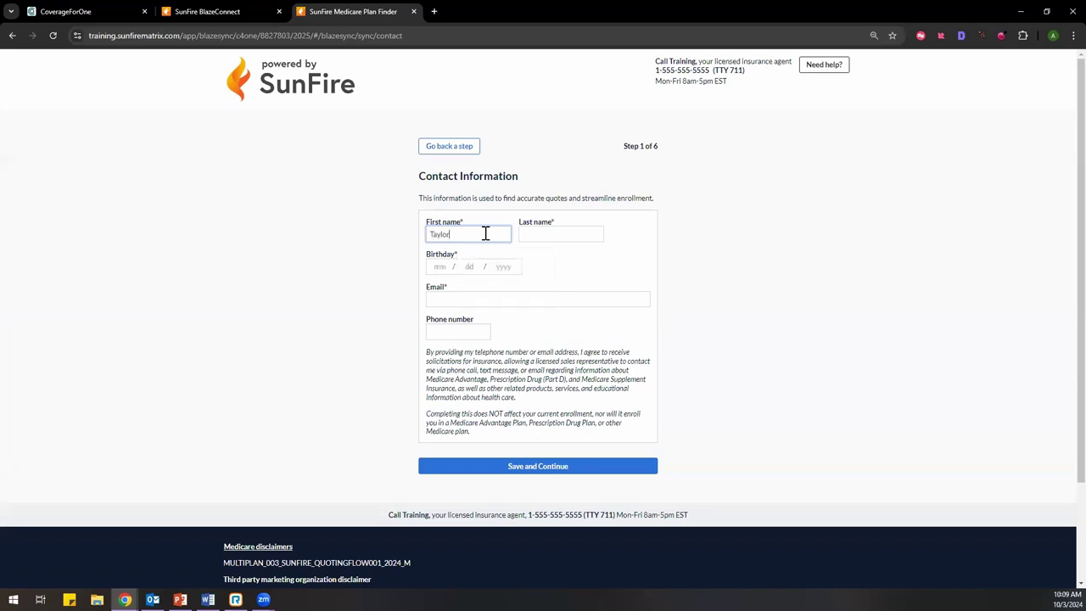
left_click(562, 235)
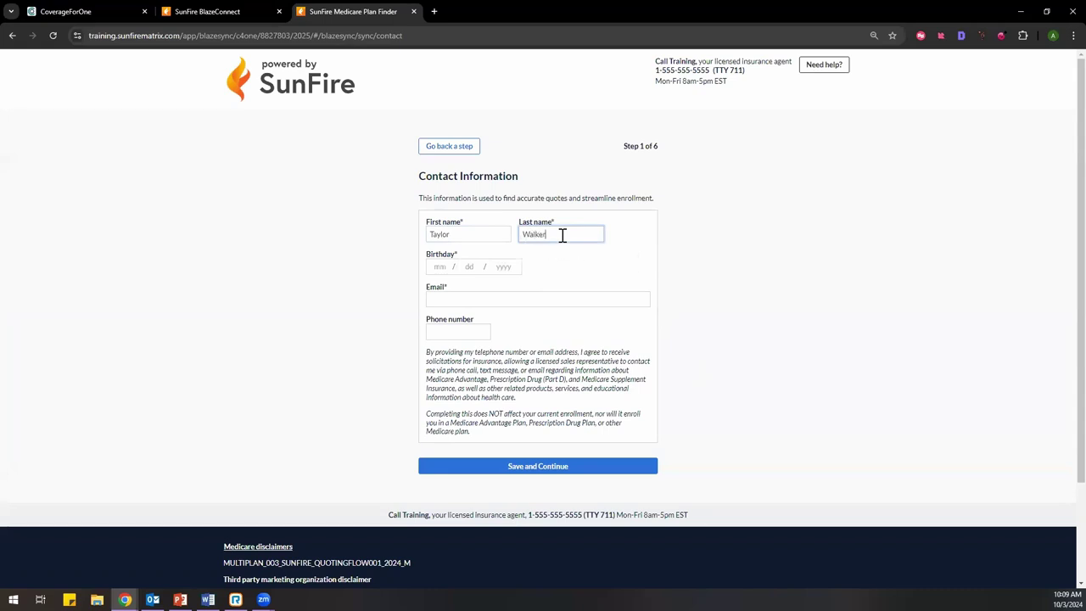
left_click(440, 267)
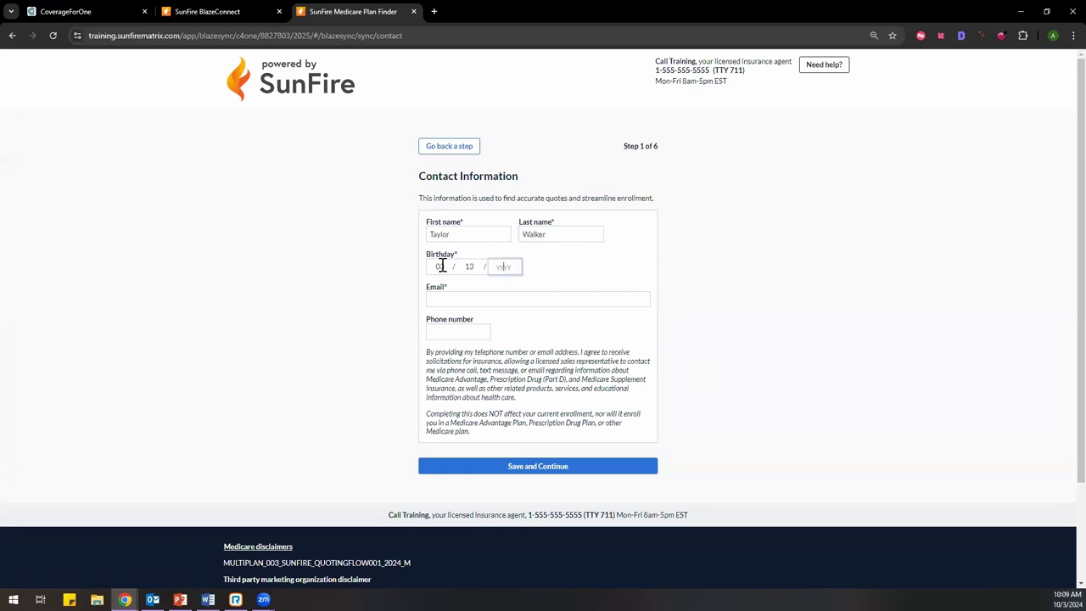
Step: Fill the email from a saved suggestion, leave the phone blank, and save the contact details
left_click(441, 291)
left_click(493, 324)
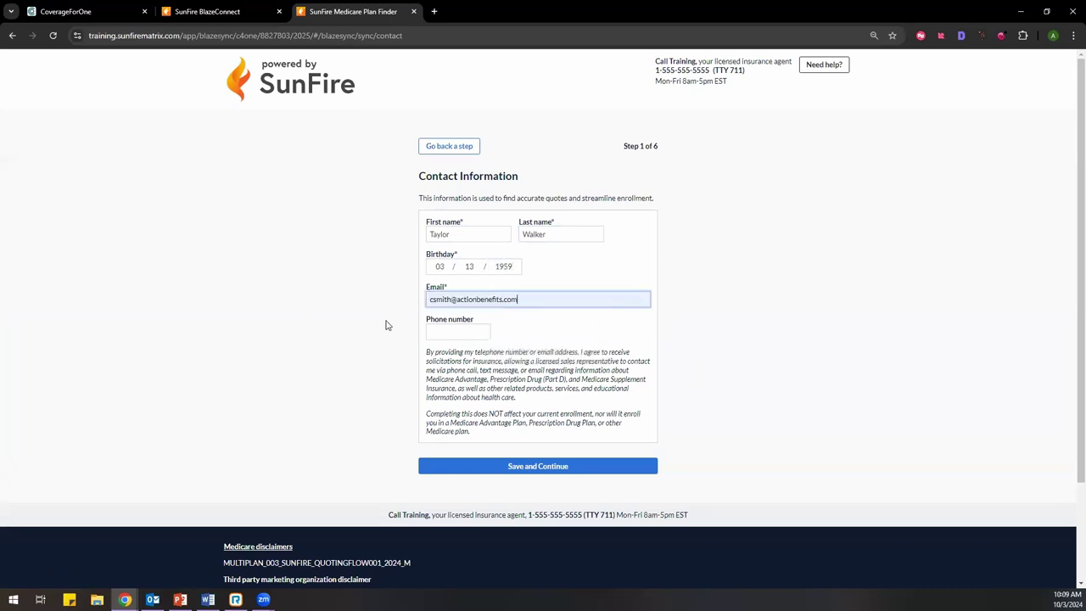
left_click(461, 333)
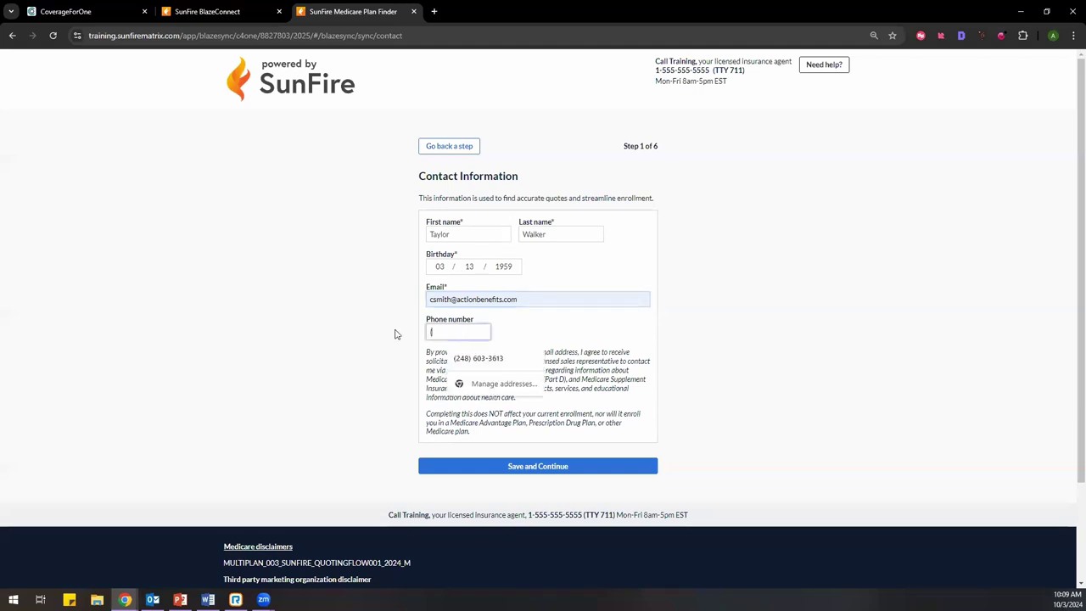
left_click(346, 354)
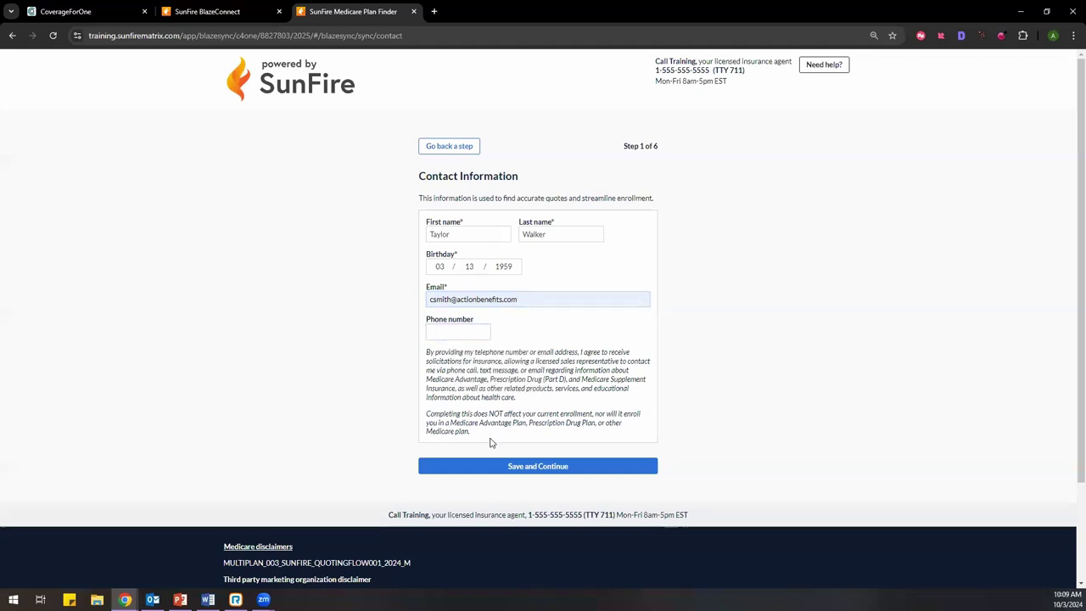
scroll(501, 444, "down", 1)
left_click(508, 411)
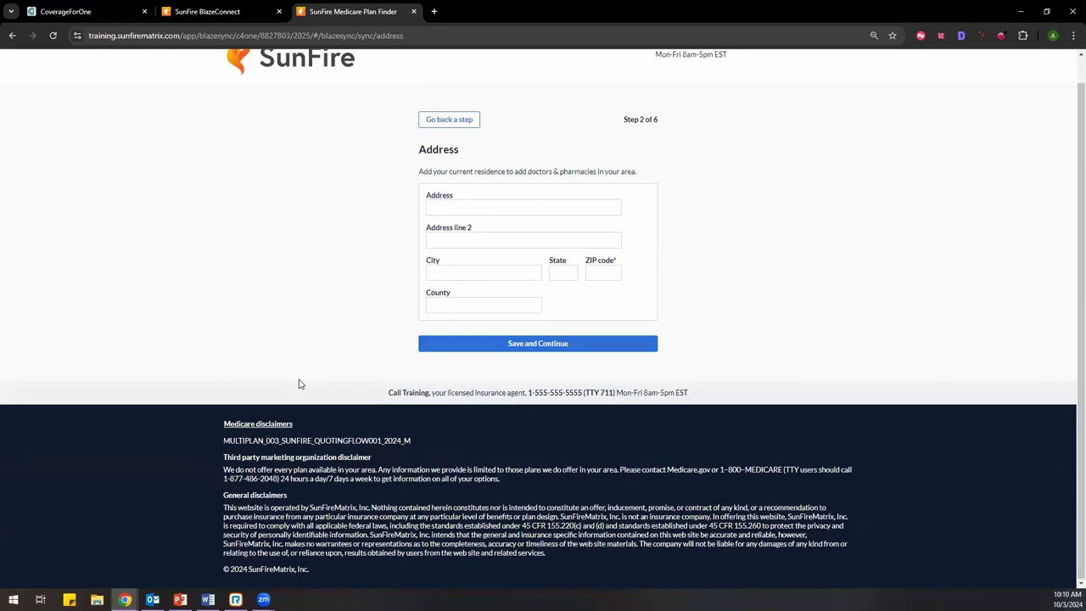
Step: Fill the client's home address from a saved suggestion and save it
left_click(432, 234)
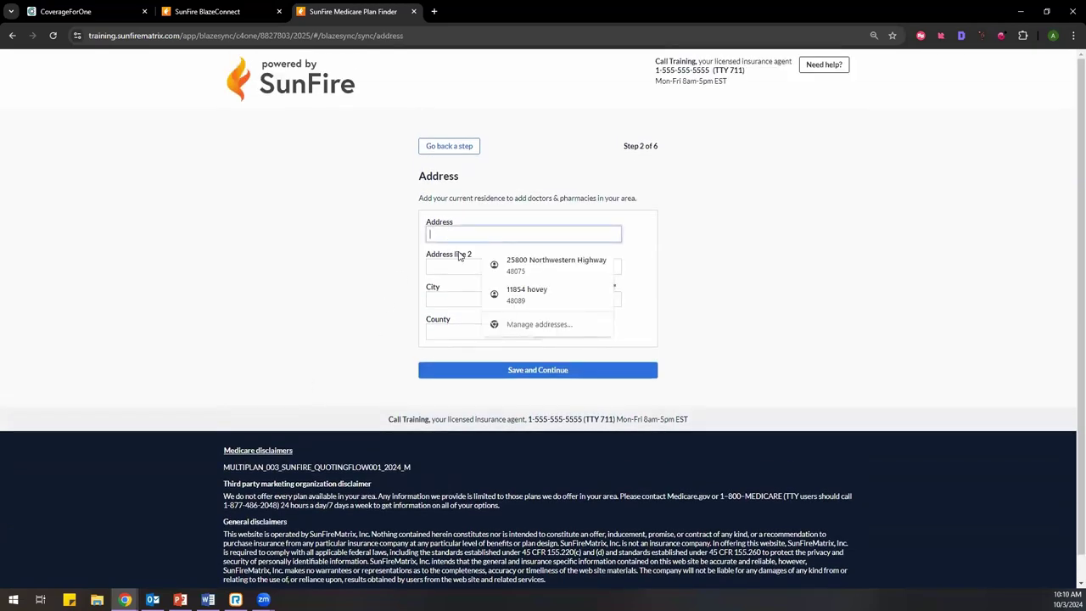
left_click(507, 268)
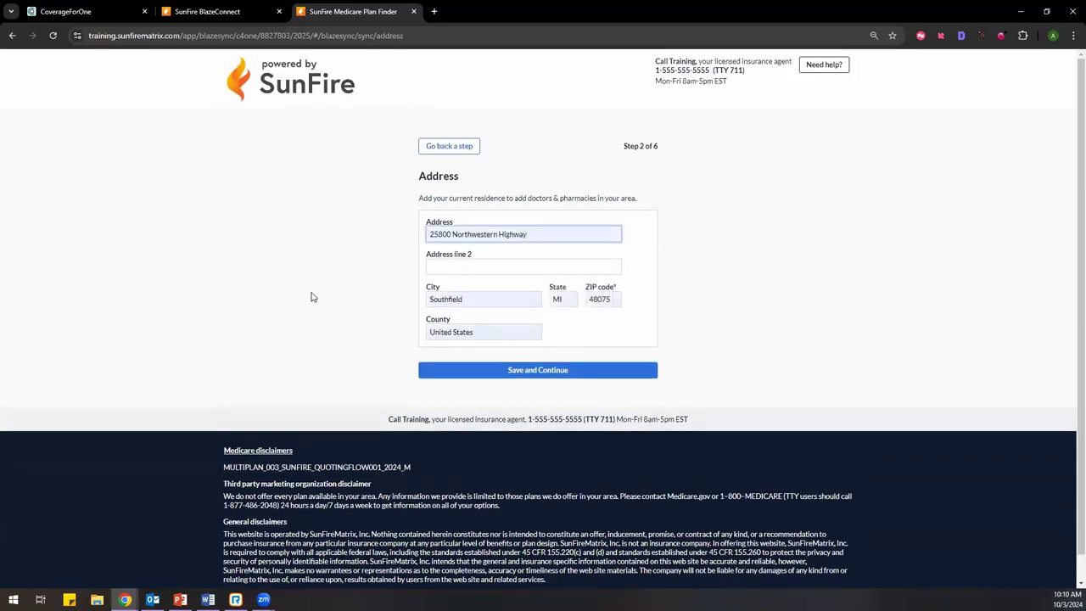
left_click(492, 373)
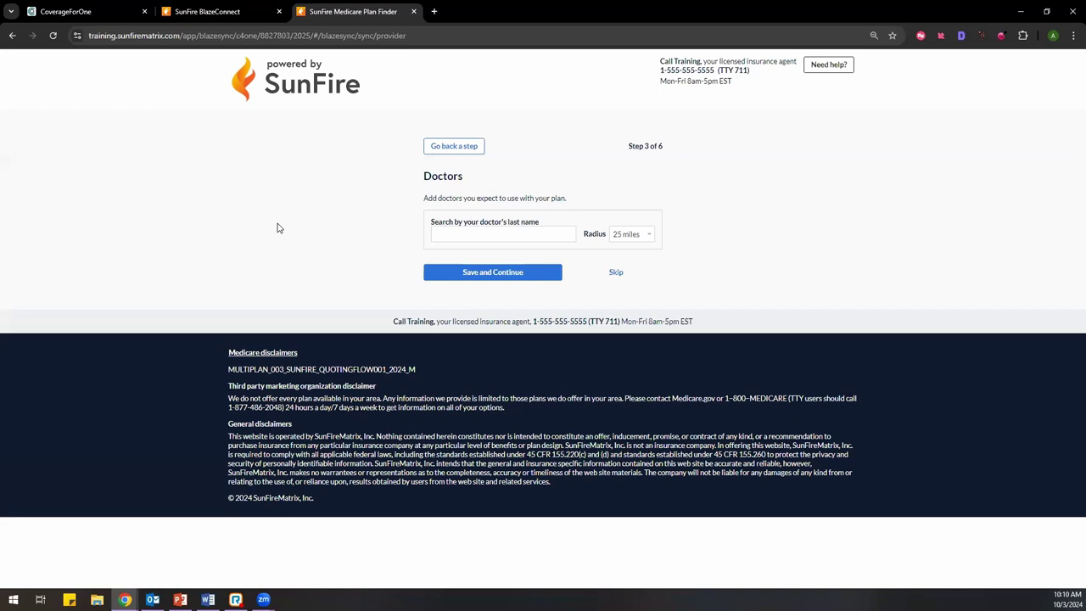
Step: Search the doctor's last name and save the matching nurse practitioner as primary doctor
left_click(461, 233)
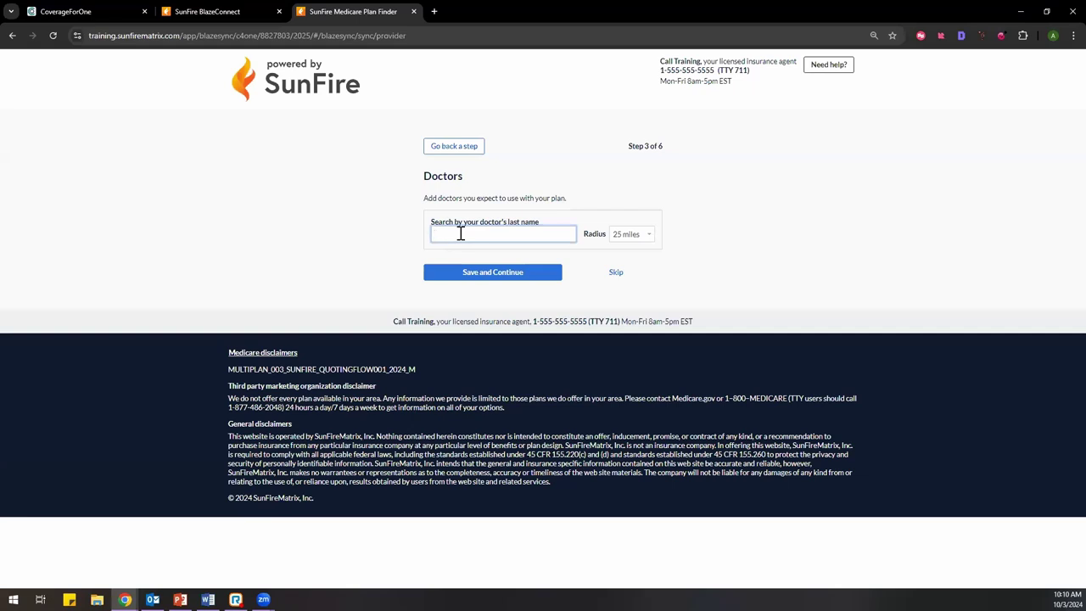
type("mith")
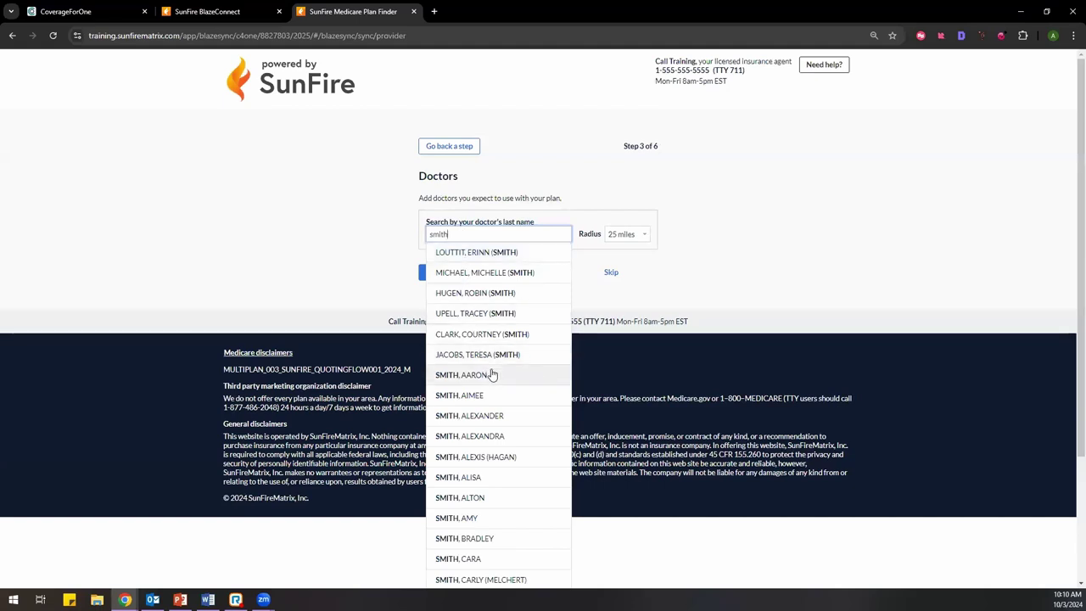
left_click(464, 255)
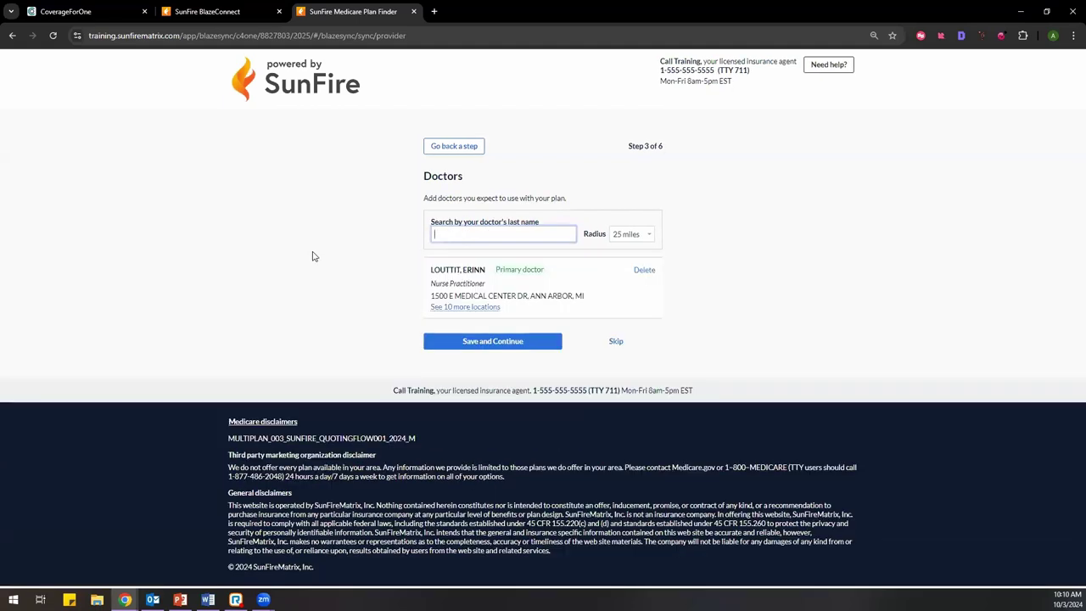
left_click(474, 344)
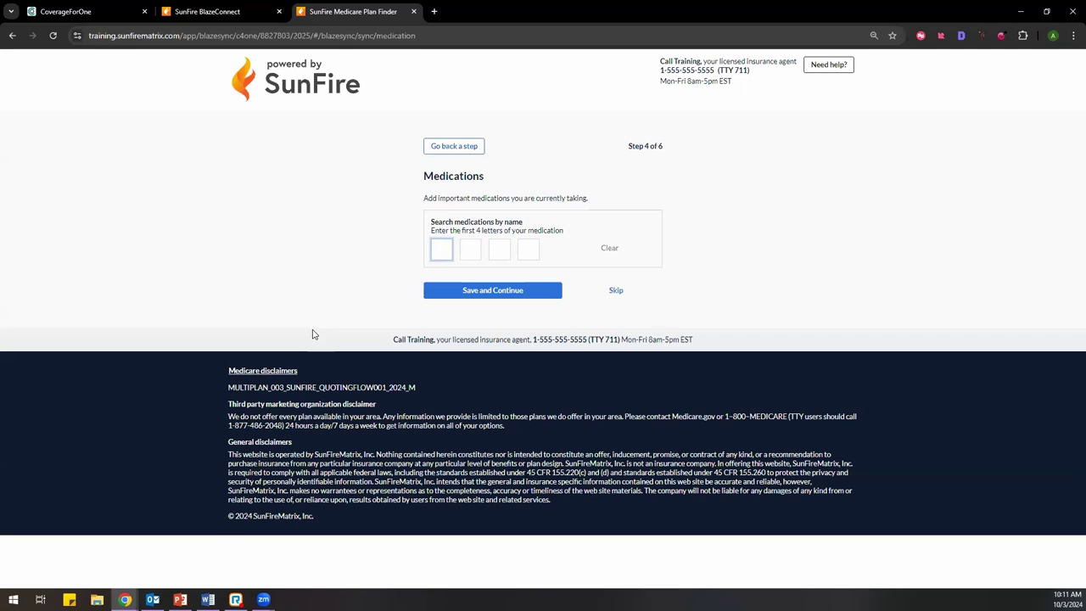
Step: Add Nifedipine CAP 10MG, quantity 90 every month, from a 'NIF' search and save
type("NIF")
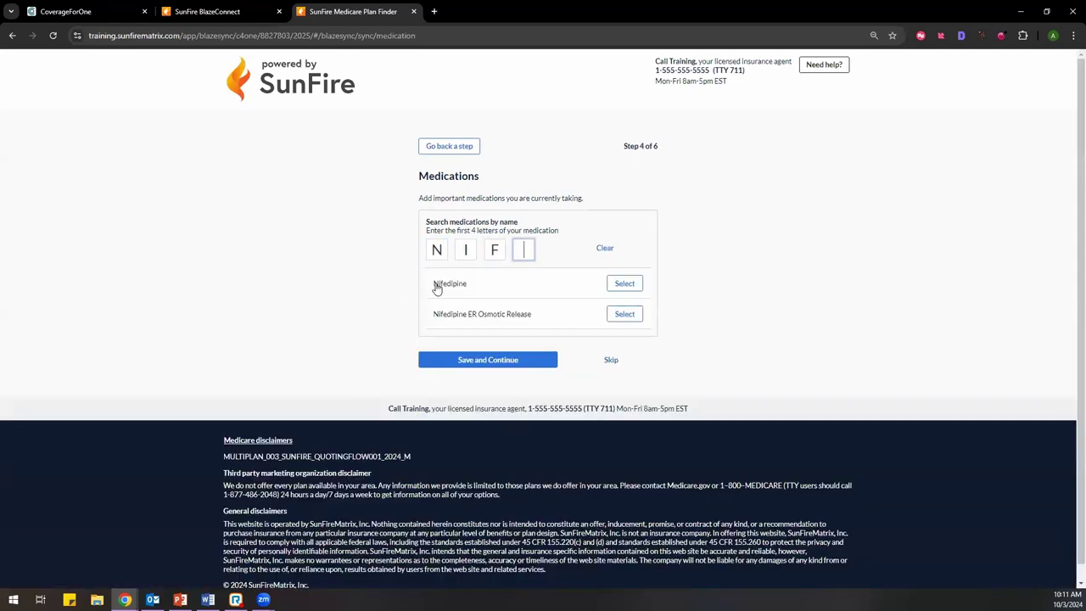
left_click(624, 282)
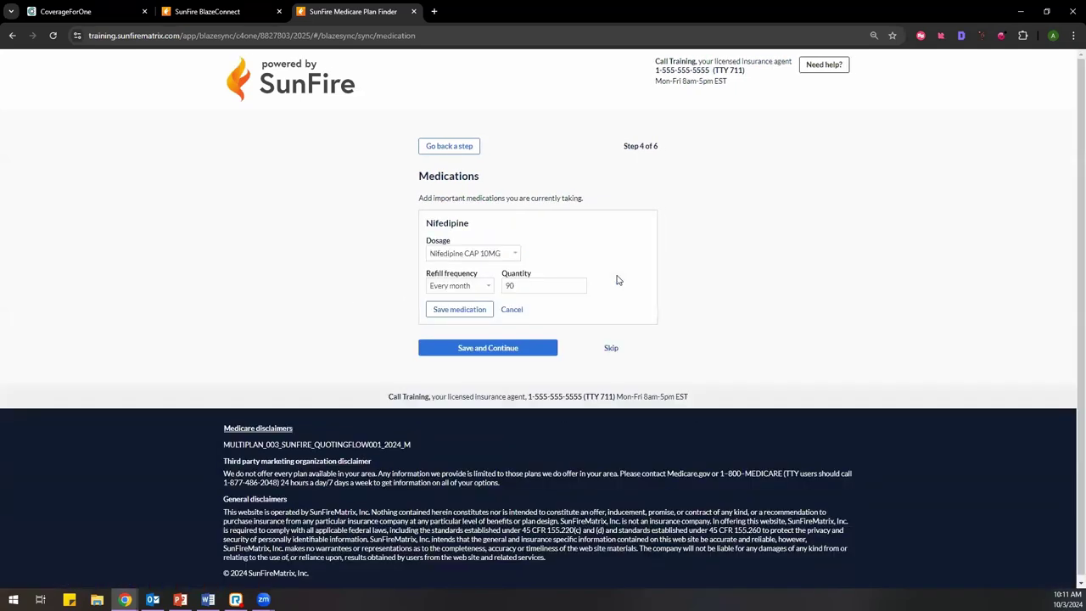
left_click(450, 345)
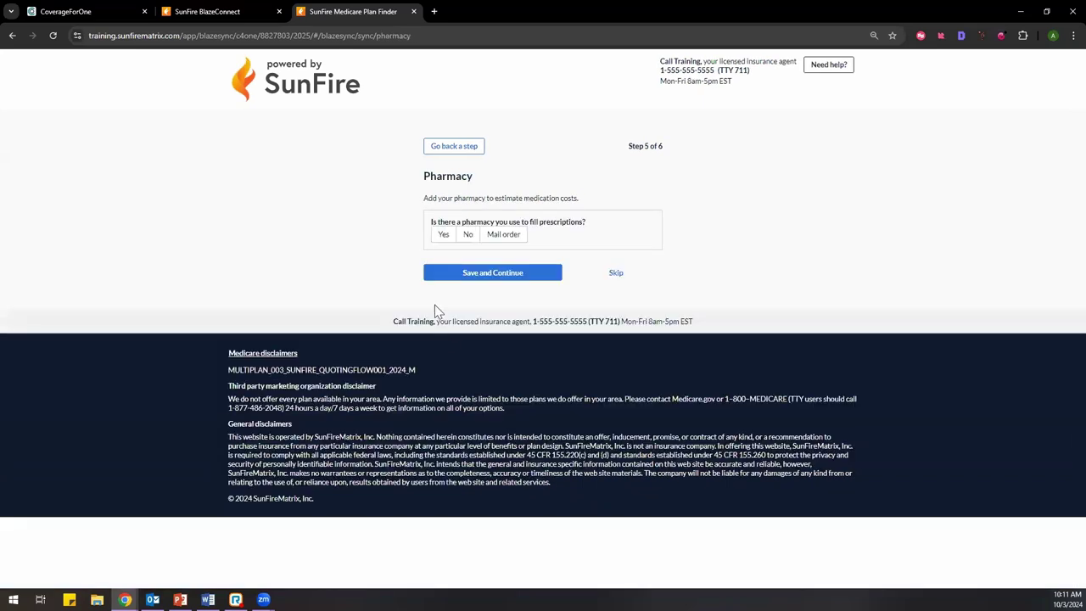
Step: Answer Yes to the pharmacy question and search for 'cvs'
left_click(441, 238)
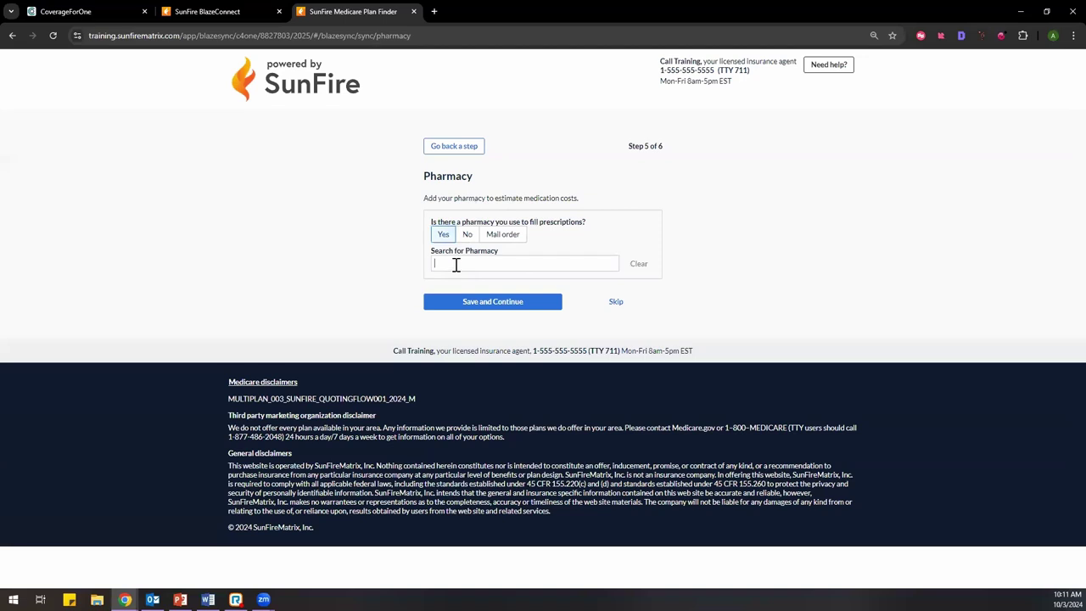
type("cvs")
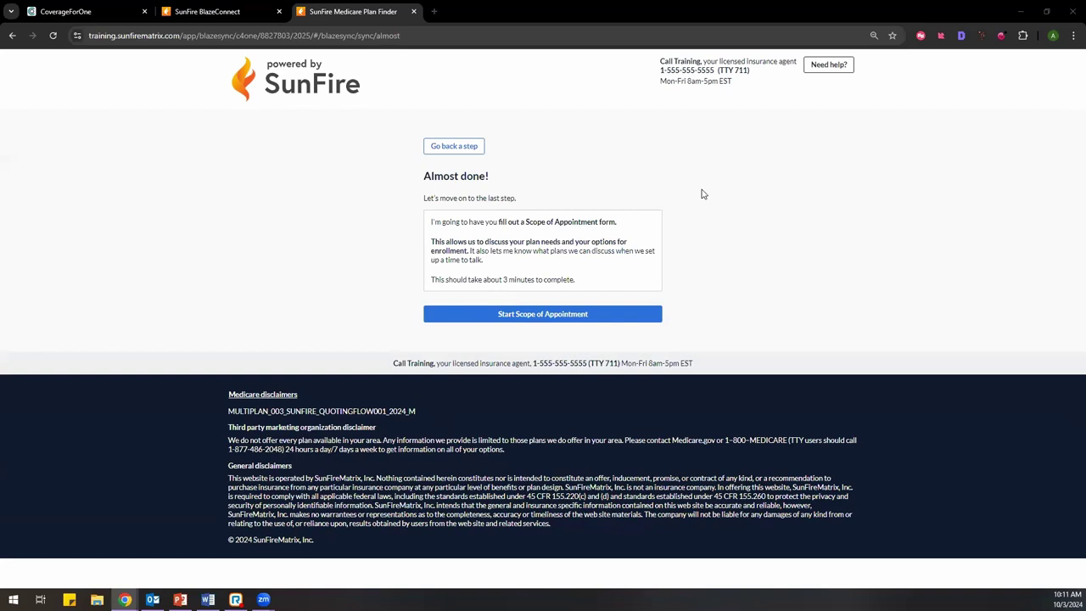
Step: Start the Scope of Appointment form from the Almost done page
left_click(561, 314)
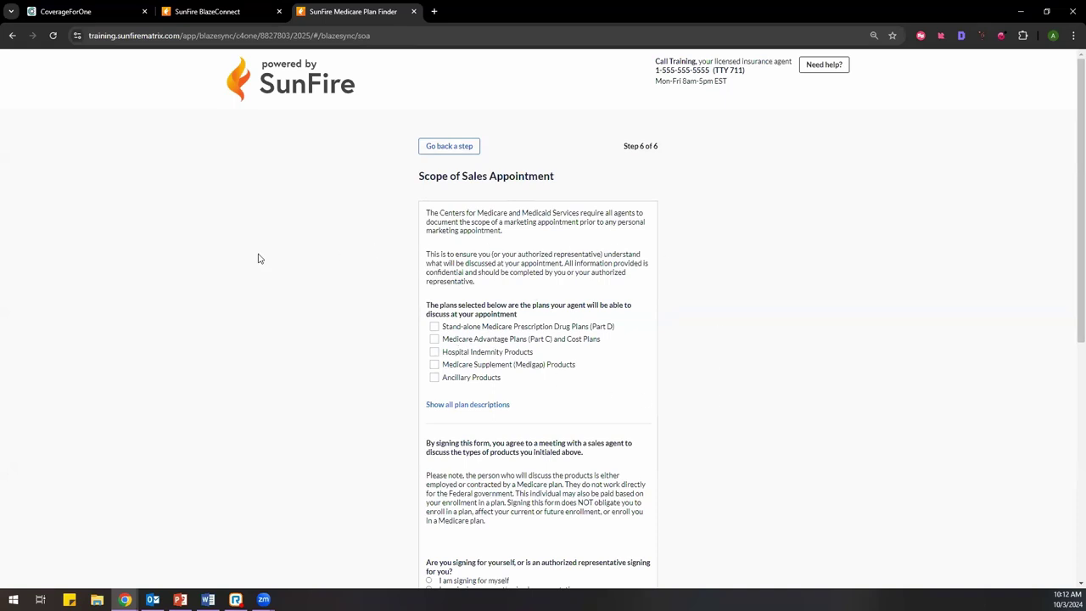
Step: Check Part D, Medicare Advantage, Hospital Indemnity, Medigap and Ancillary Products for discussion
scroll(260, 259, "down", 1)
scroll(260, 259, "down", 1)
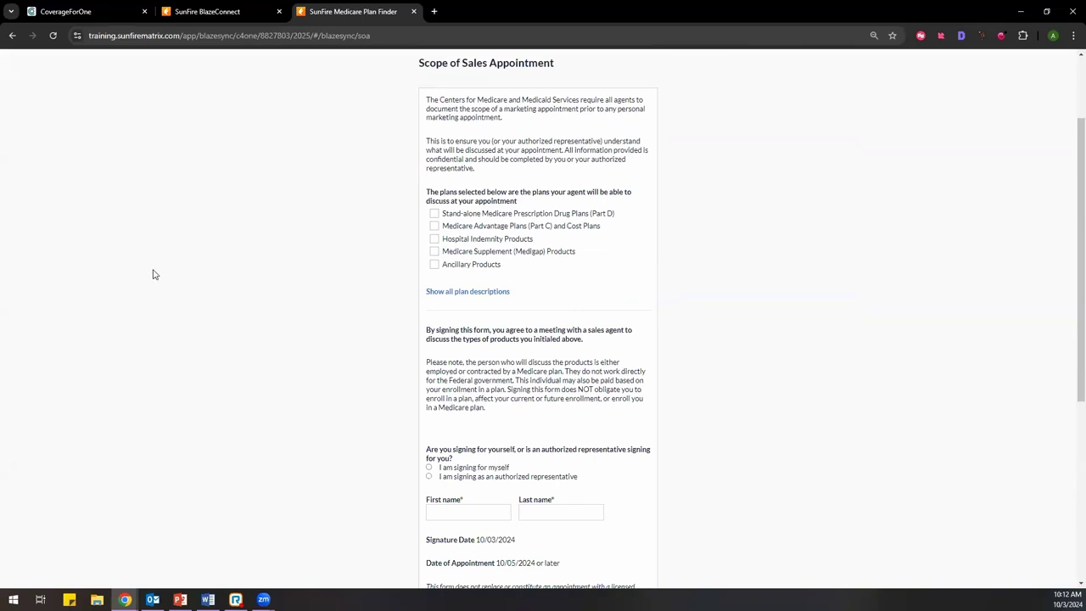
scroll(153, 274, "up", 1)
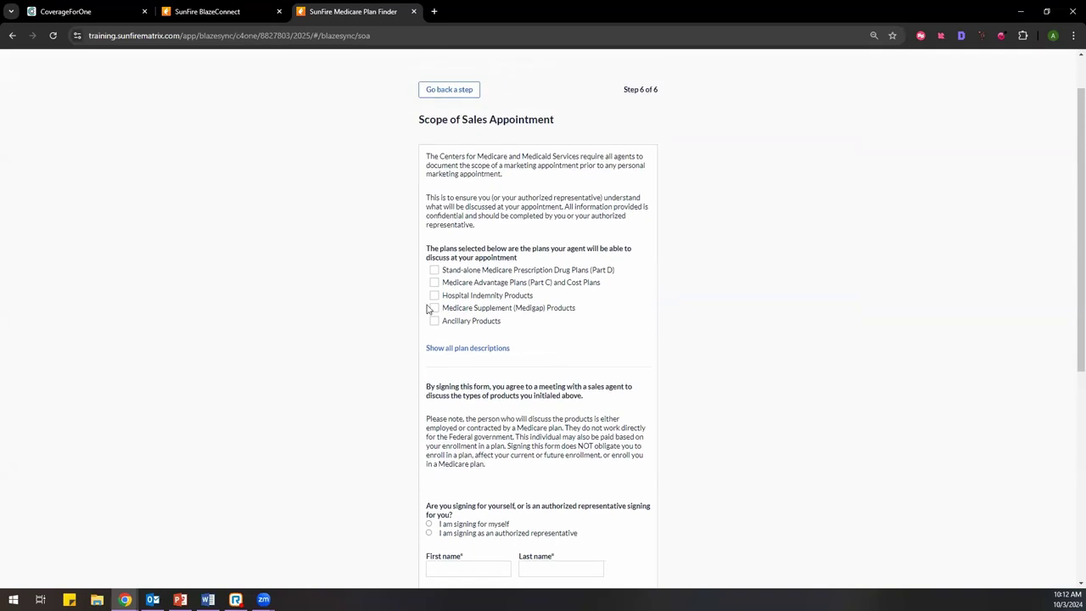
left_click(434, 272)
left_click(434, 282)
left_click(434, 295)
left_click(433, 308)
left_click(434, 321)
Step: Mark the client as signing for themselves and enter the client's first and last name
scroll(345, 278, "down", 2)
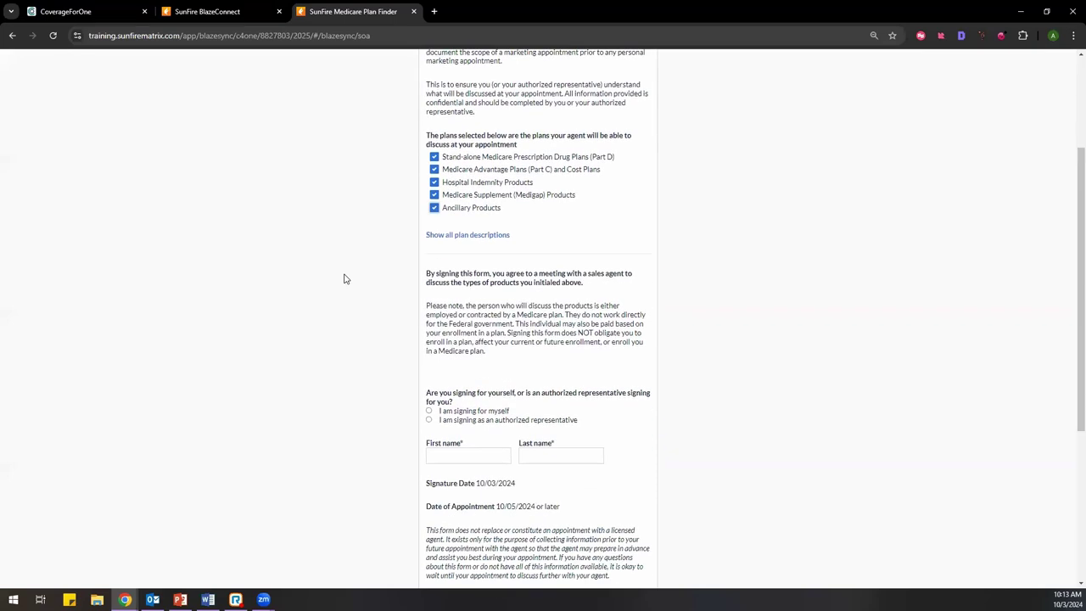
scroll(344, 278, "down", 2)
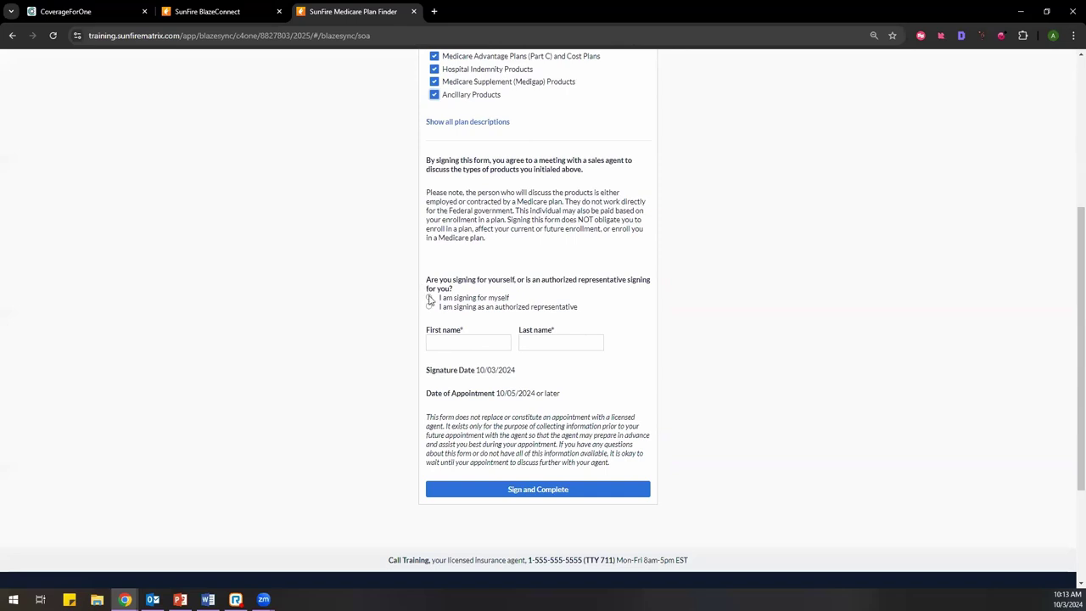
left_click(430, 298)
scroll(414, 331, "down", 1)
left_click(438, 289)
key("Tab")
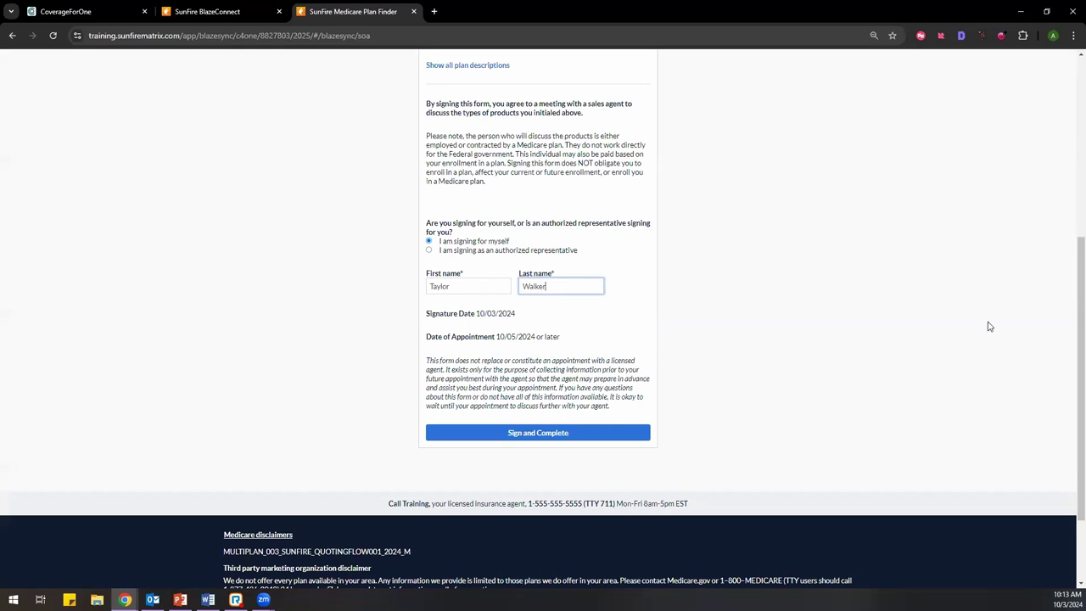
left_click(634, 321)
Step: Highlight the Date of Appointment line showing 10/05/2024 or later
left_click_drag(434, 338, 472, 335)
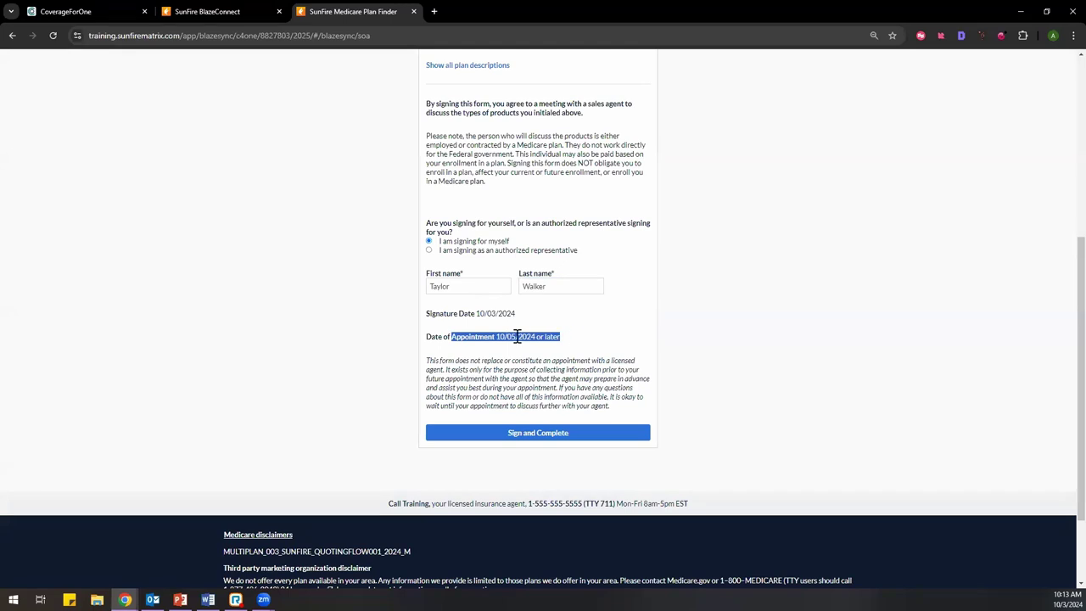
left_click(517, 337)
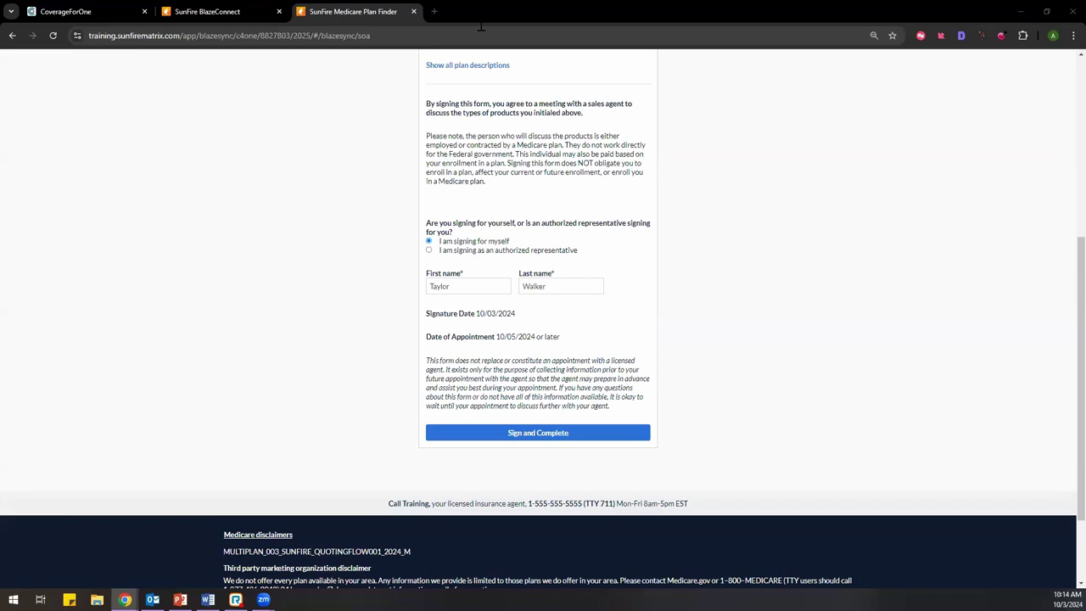
left_click_drag(561, 337, 500, 338)
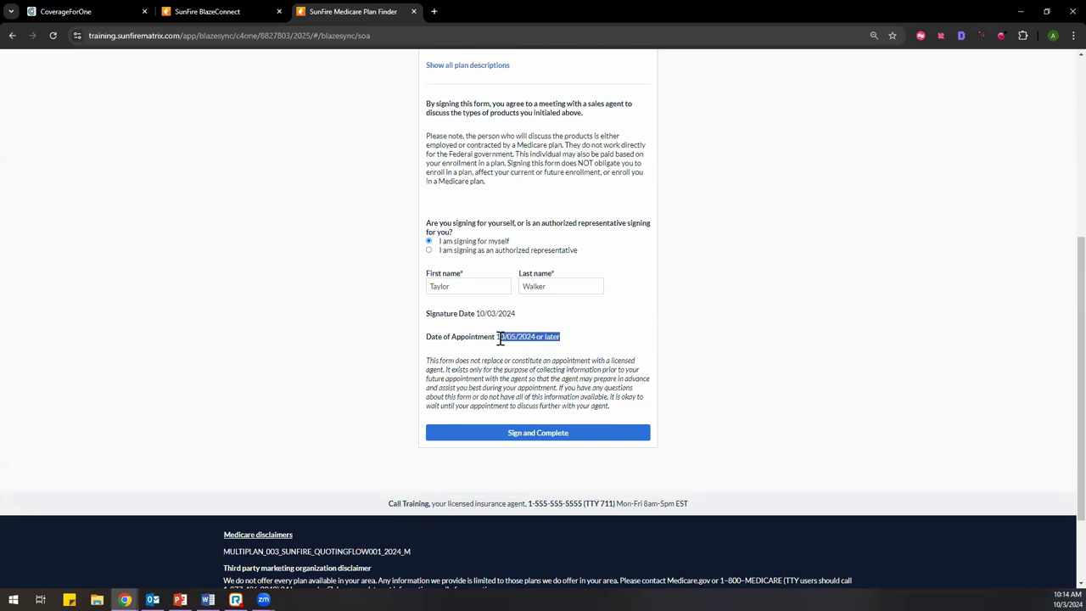
left_click(464, 337)
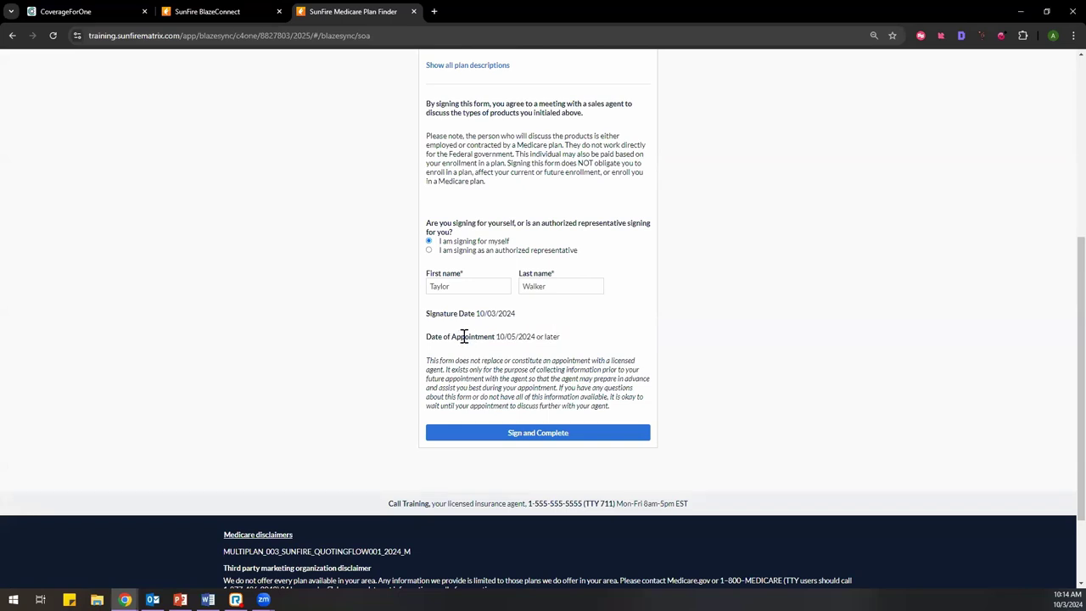
left_click_drag(464, 336, 565, 347)
left_click(564, 347)
left_click_drag(560, 338, 423, 344)
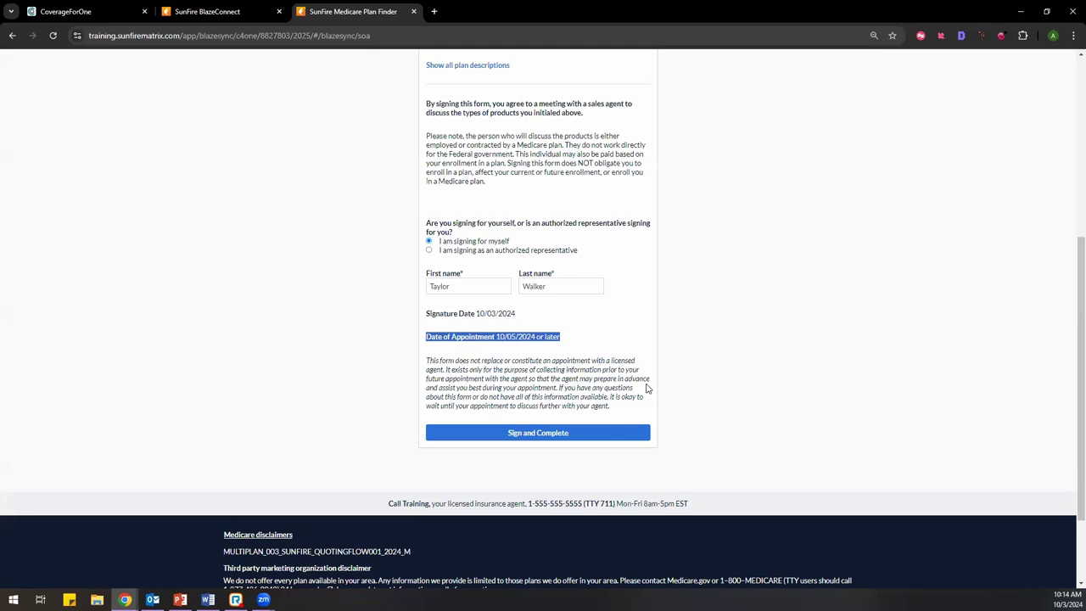
Step: Point out the appointment date again, then sign and complete the Scope of Appointment
scroll(647, 388, "up", 1)
scroll(648, 388, "down", 2)
left_click_drag(567, 280, 498, 291)
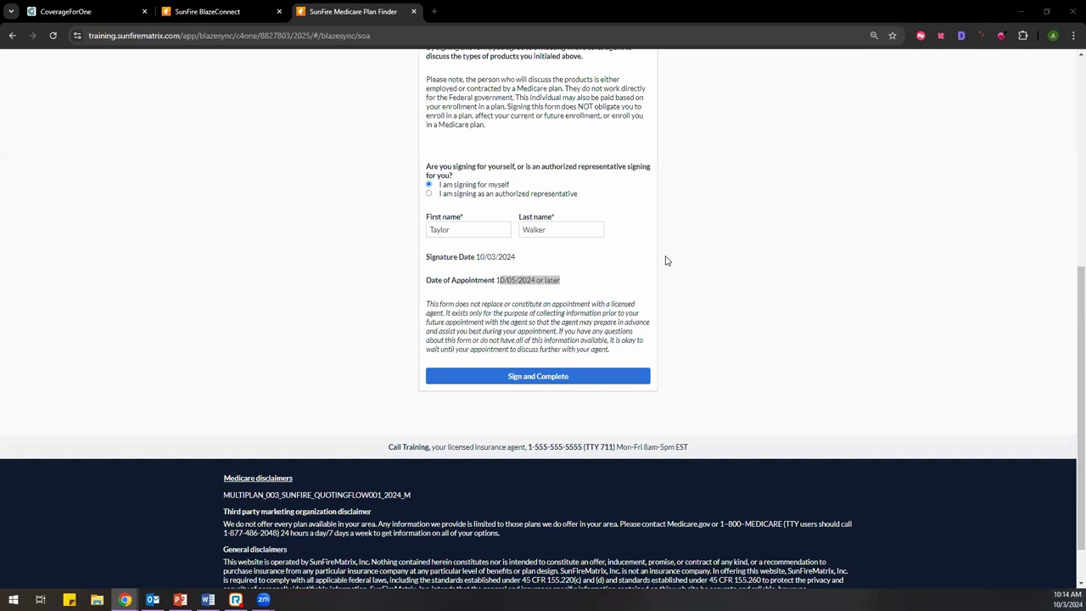
left_click(593, 268)
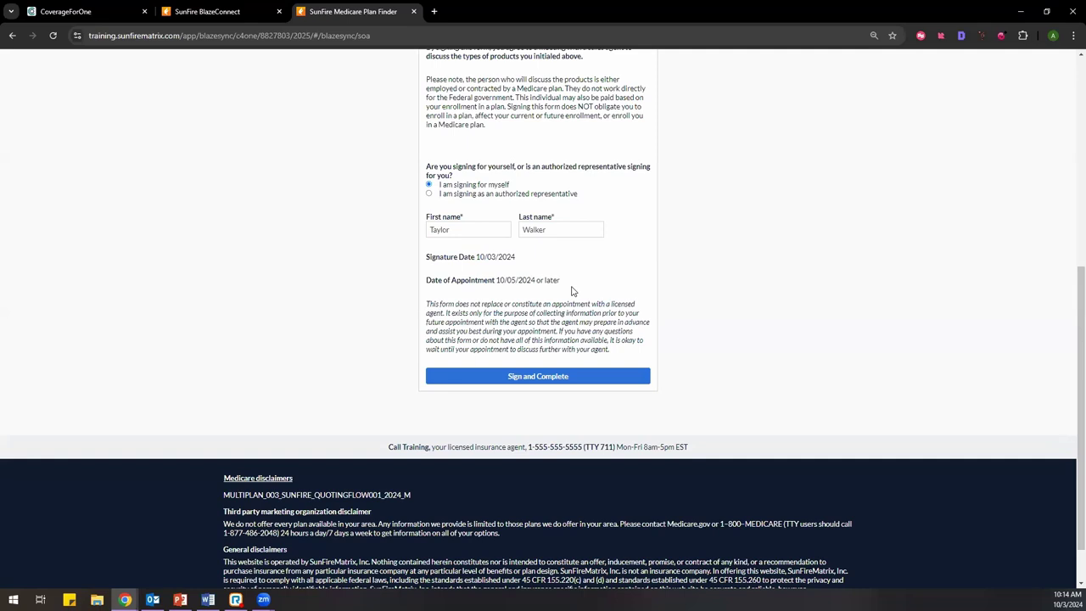
left_click_drag(571, 291, 422, 291)
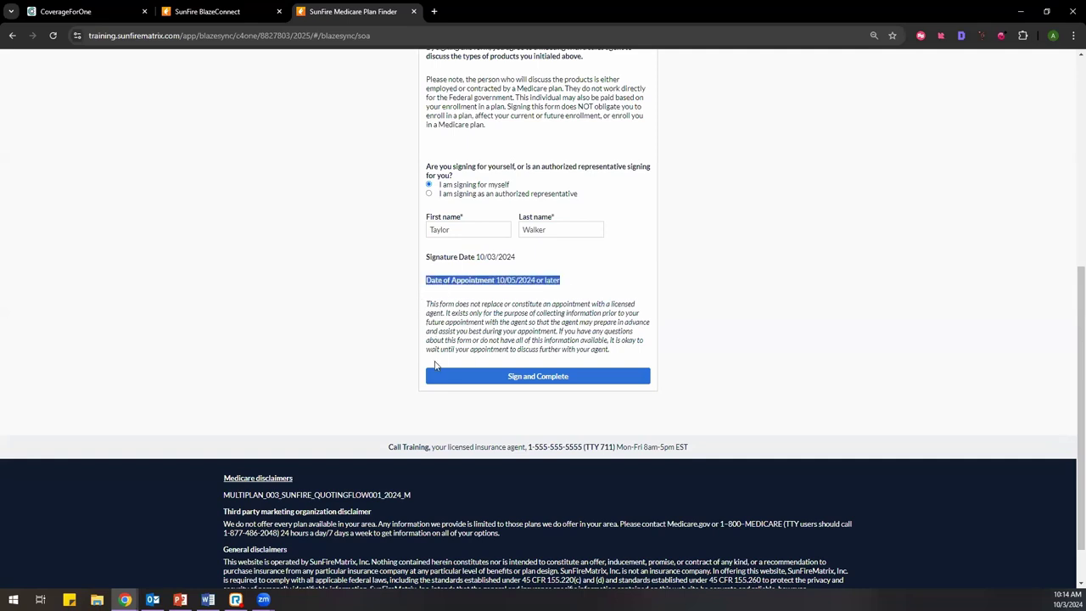
left_click(372, 360)
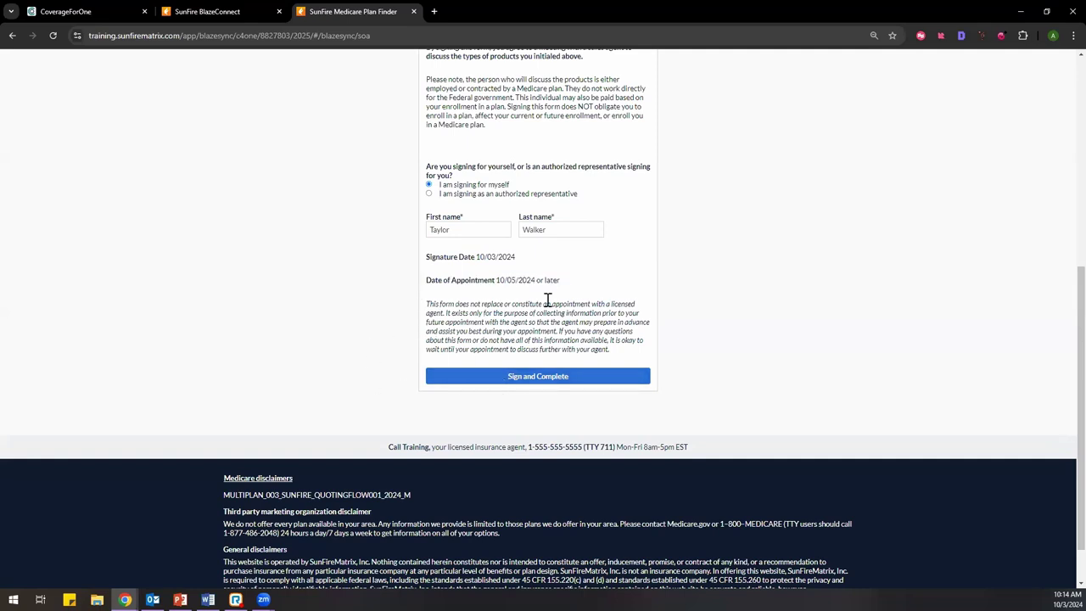
mouse_move(490, 280)
left_mouse_down()
mouse_move(567, 282)
mouse_move(477, 282)
mouse_move(495, 274)
left_mouse_up()
left_click(571, 284)
left_click(485, 303)
left_click(496, 275)
left_click(577, 383)
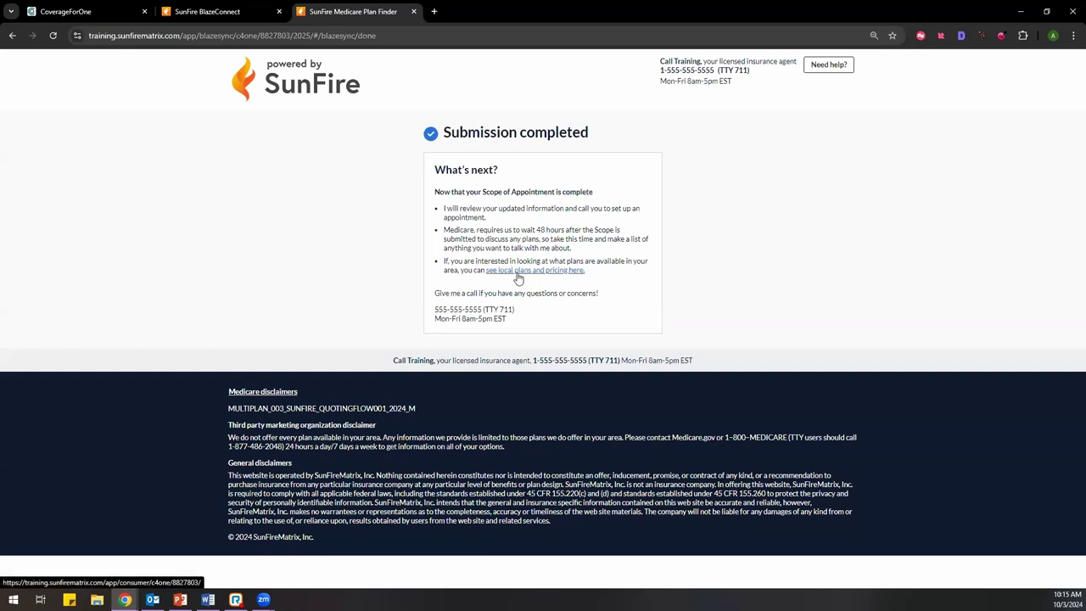
left_click(519, 271)
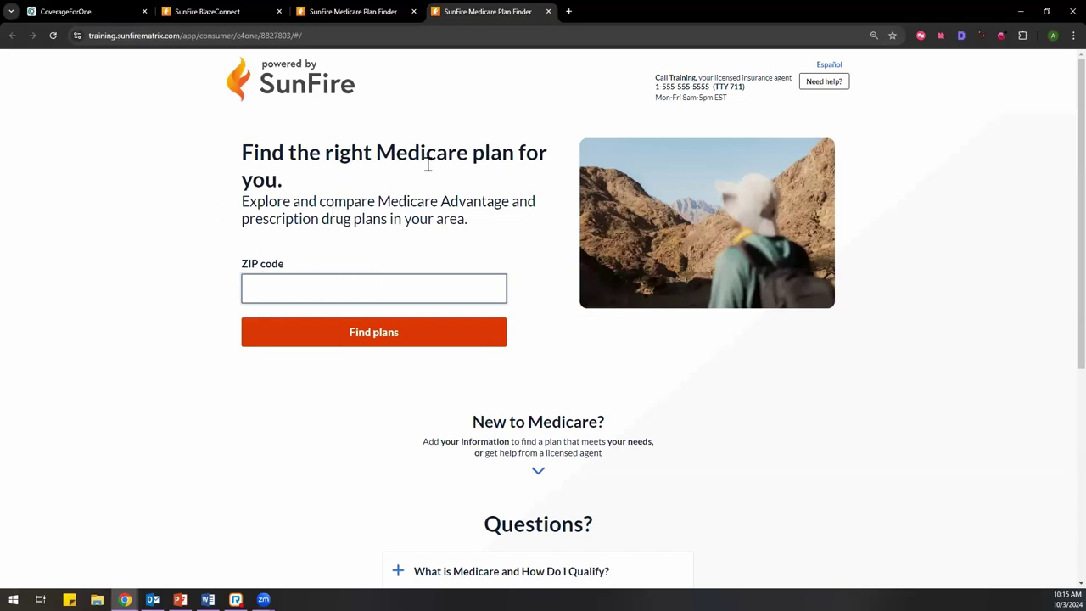
scroll(374, 360, "down", 3)
scroll(375, 349, "up", 3)
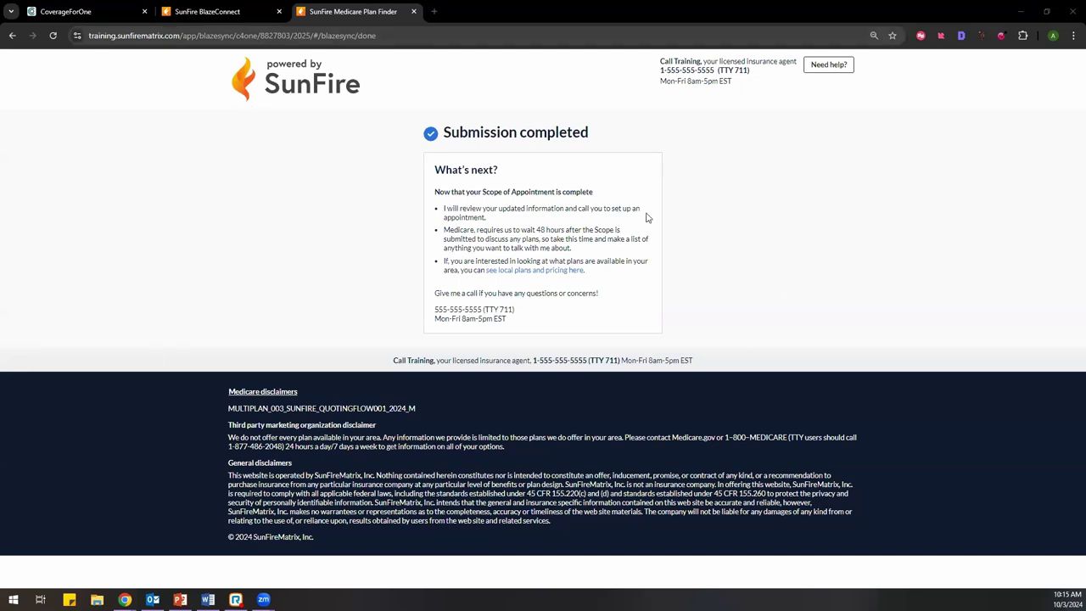
Step: Return to the BlazeConnect agent portal and show the Dashboard
left_click(214, 11)
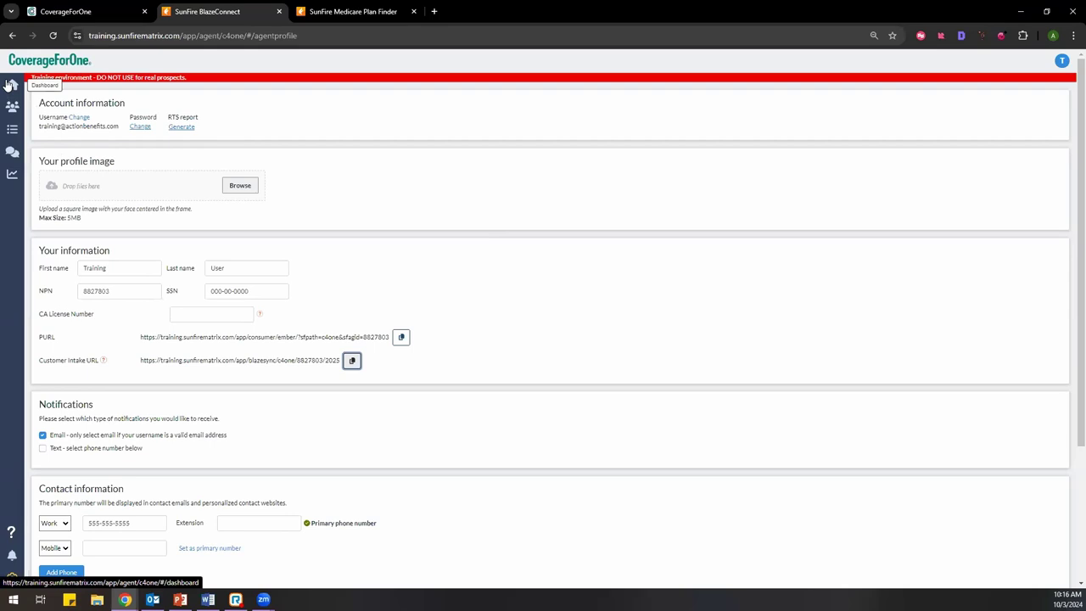
left_click(10, 85)
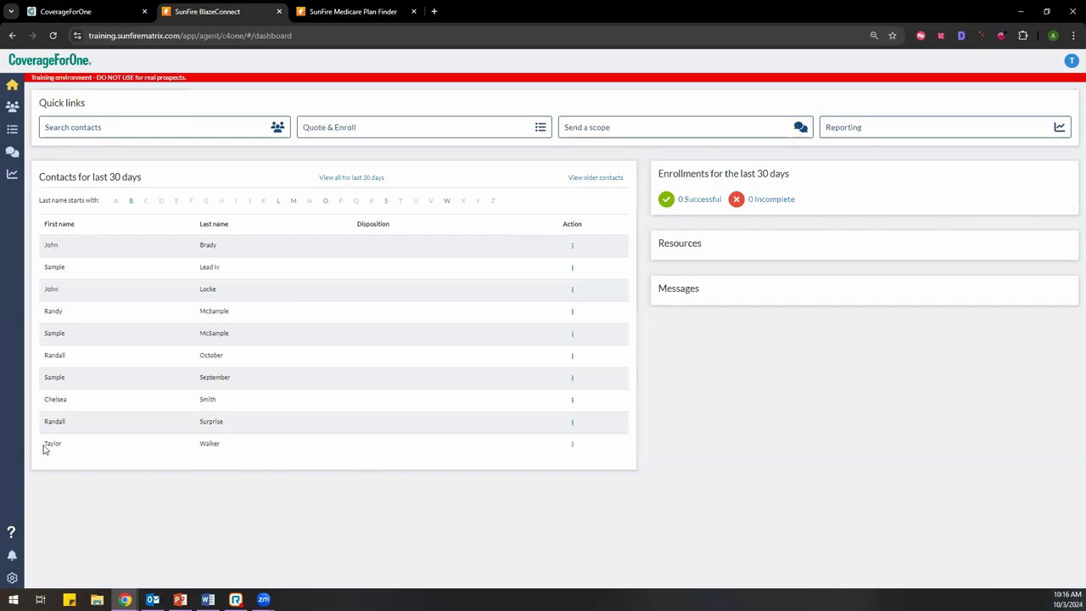
Step: Dismiss the newest contact's action menu and go to Send a scope from Quick links
left_click_drag(46, 445, 226, 465)
left_click(76, 442)
left_click(572, 448)
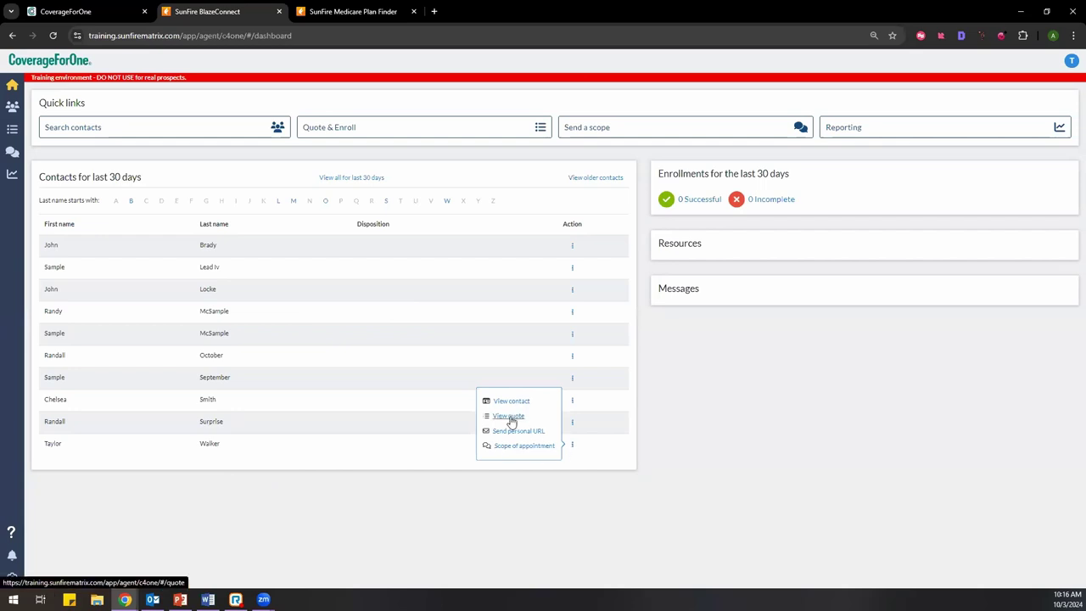
left_click(431, 504)
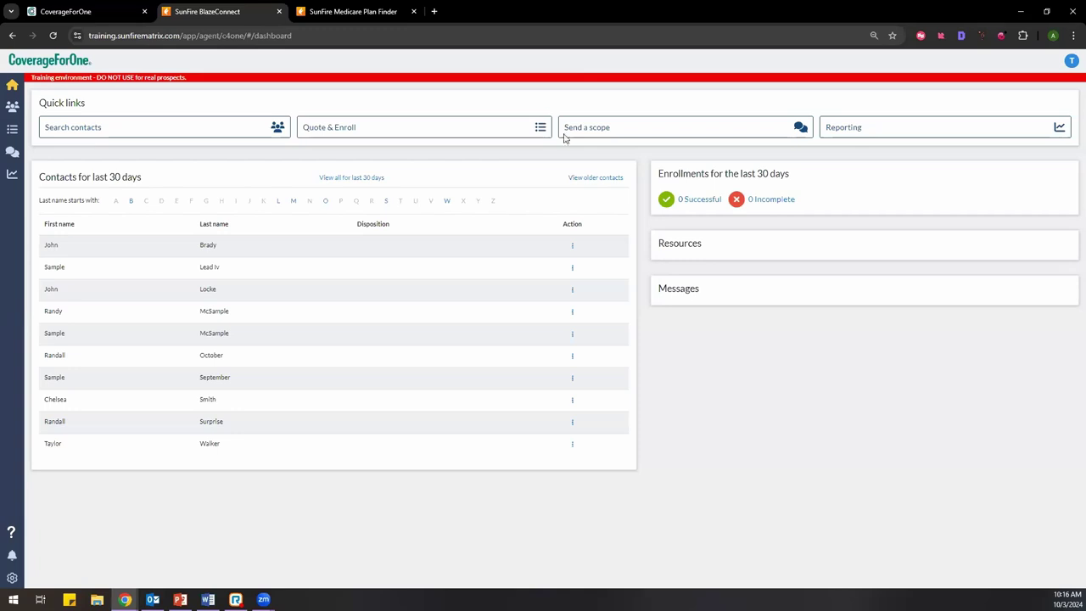
left_click(669, 137)
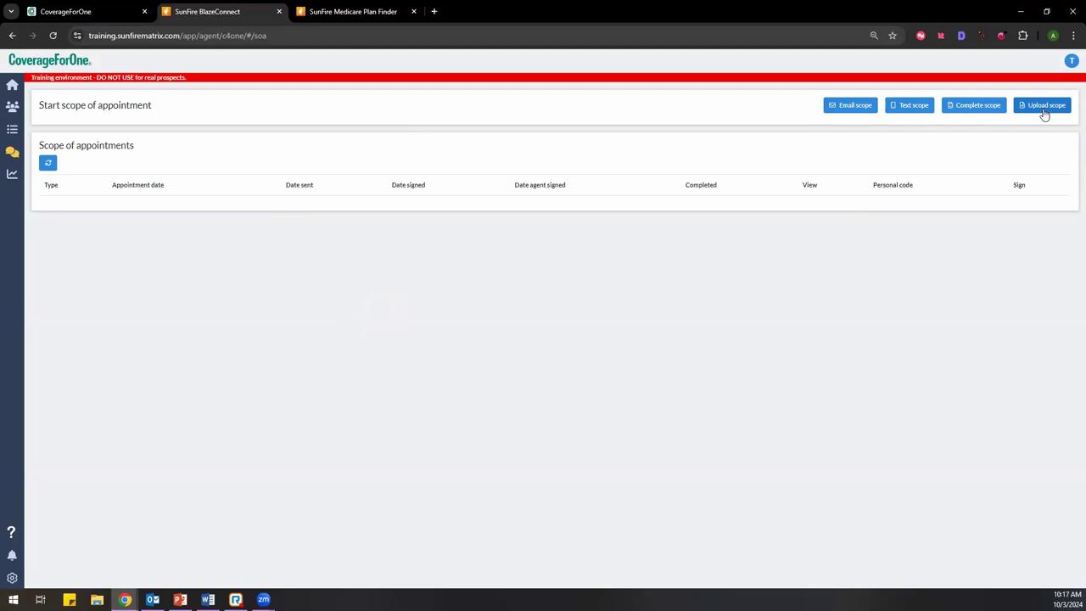
Step: Start a Complete scope form and draw a signature in its signature pad
left_click(973, 108)
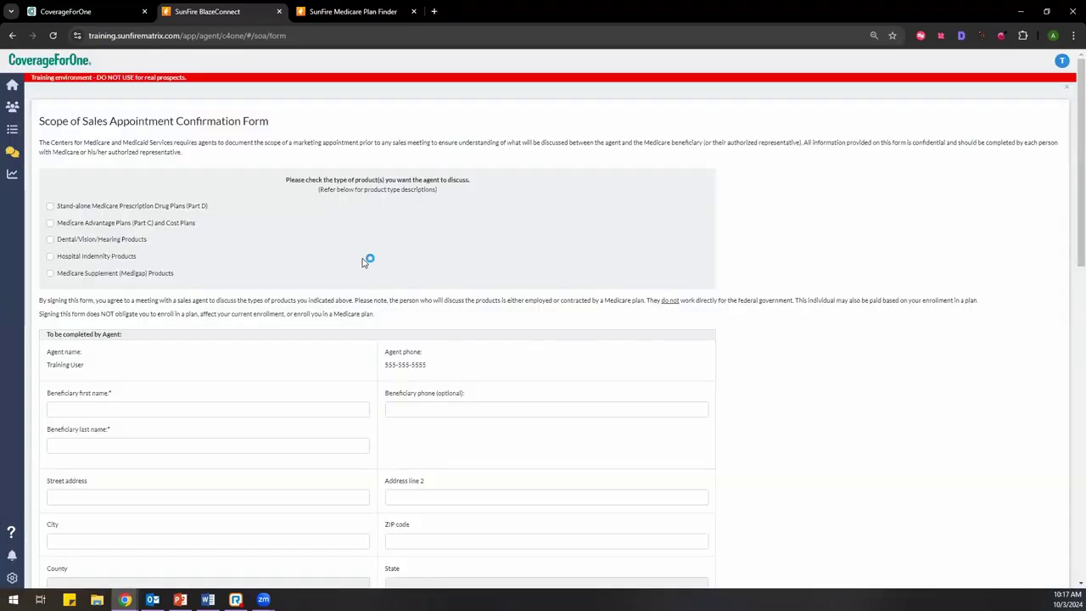
scroll(363, 262, "down", 8)
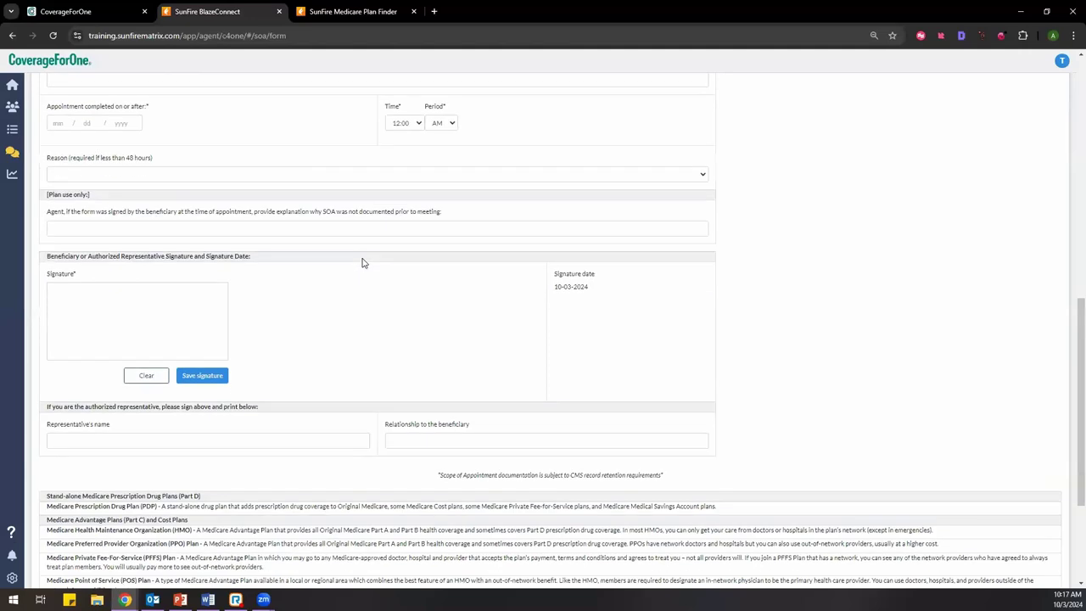
scroll(362, 262, "up", 10)
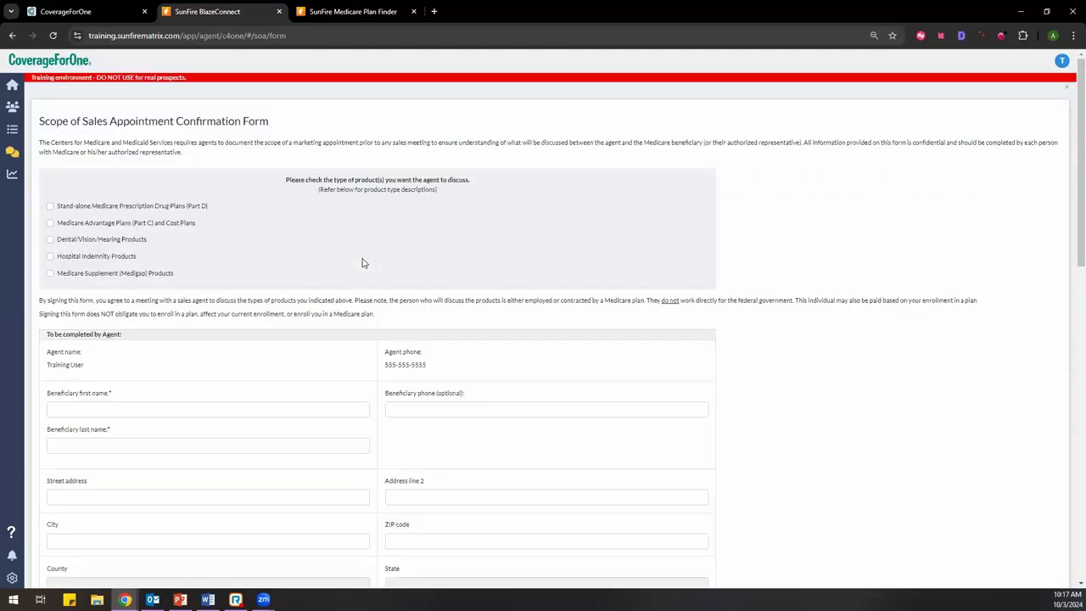
scroll(363, 262, "down", 1)
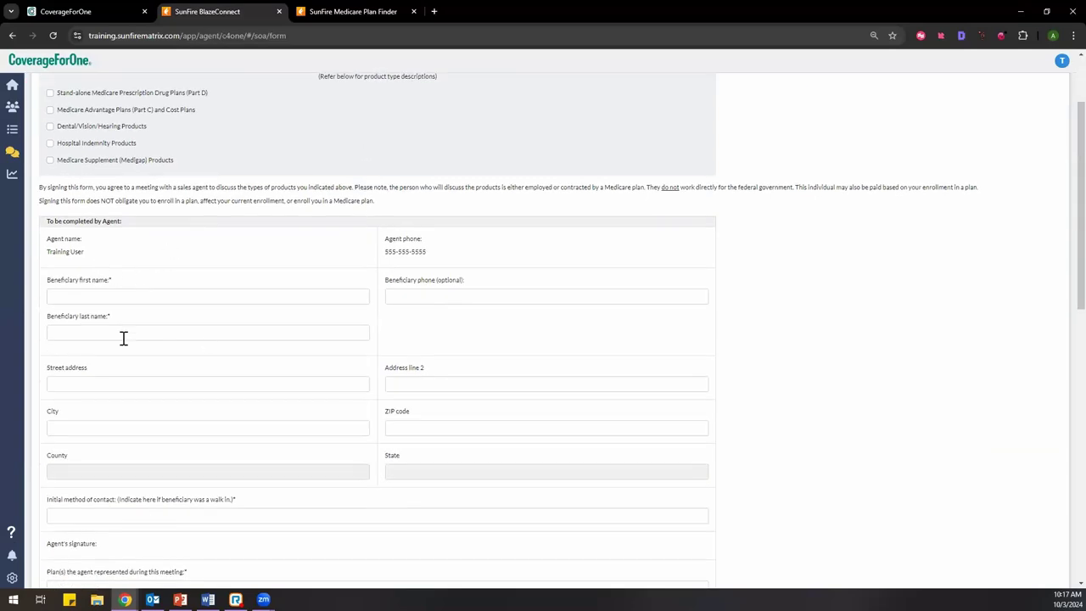
scroll(343, 331, "down", 5)
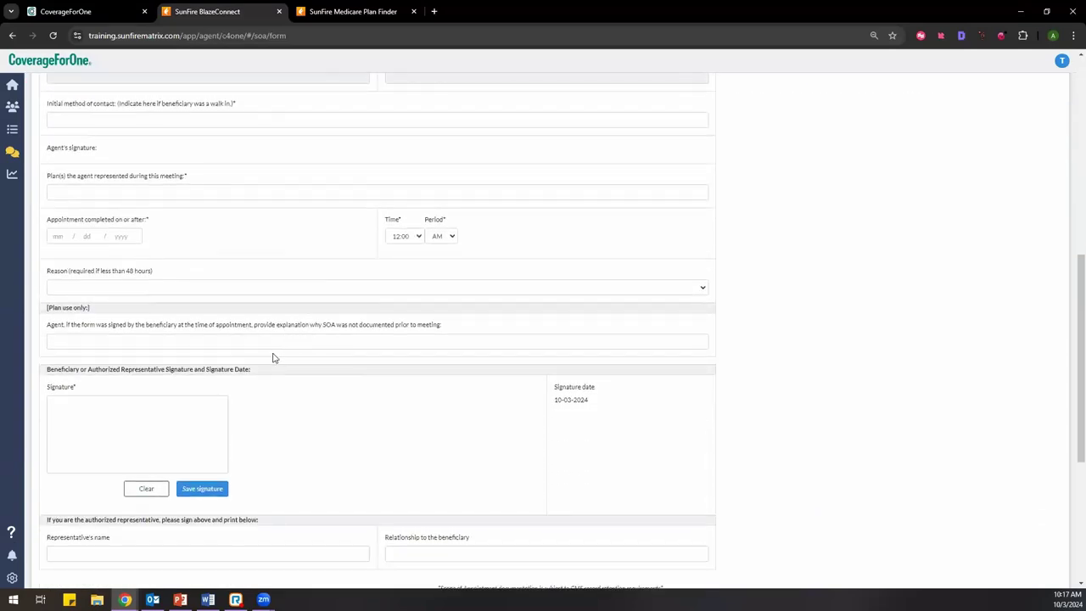
mouse_move(97, 411)
left_mouse_down()
mouse_move(77, 451)
mouse_move(174, 449)
mouse_move(202, 463)
mouse_move(225, 439)
mouse_move(248, 448)
left_mouse_up()
scroll(417, 486, "down", 2)
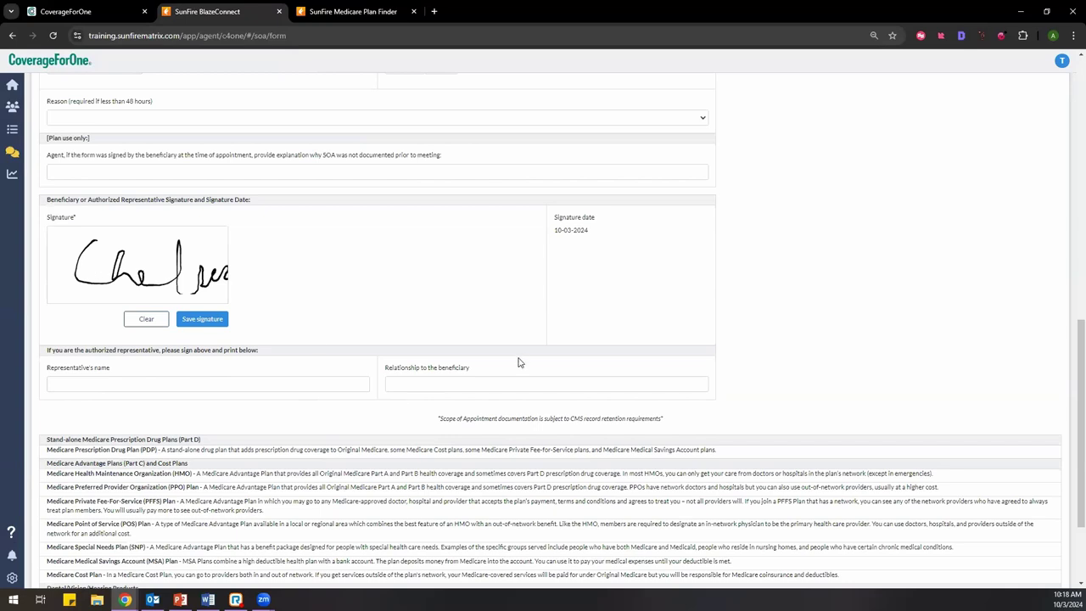
scroll(520, 365, "down", 2)
scroll(587, 490, "up", 10)
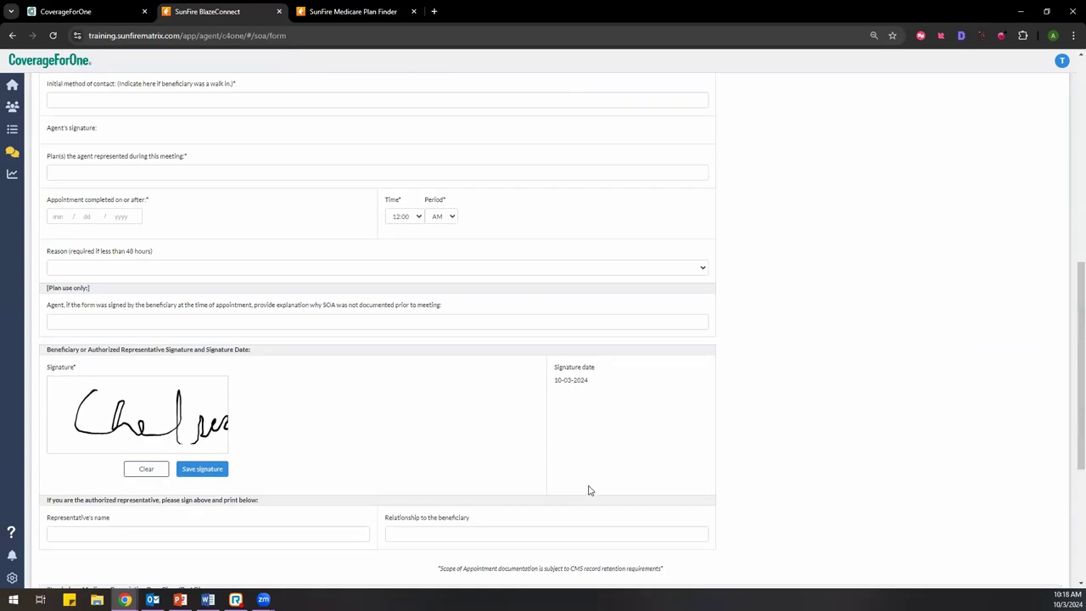
Step: Leave the scope form via the Scope of appointment list and return to the Home dashboard
left_click(12, 154)
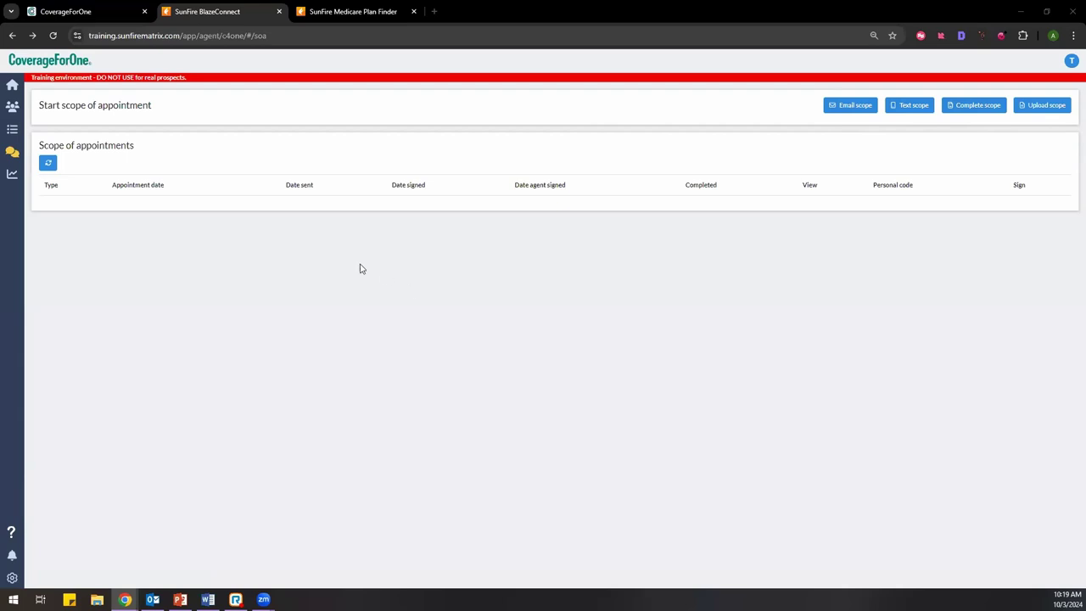
left_click(12, 84)
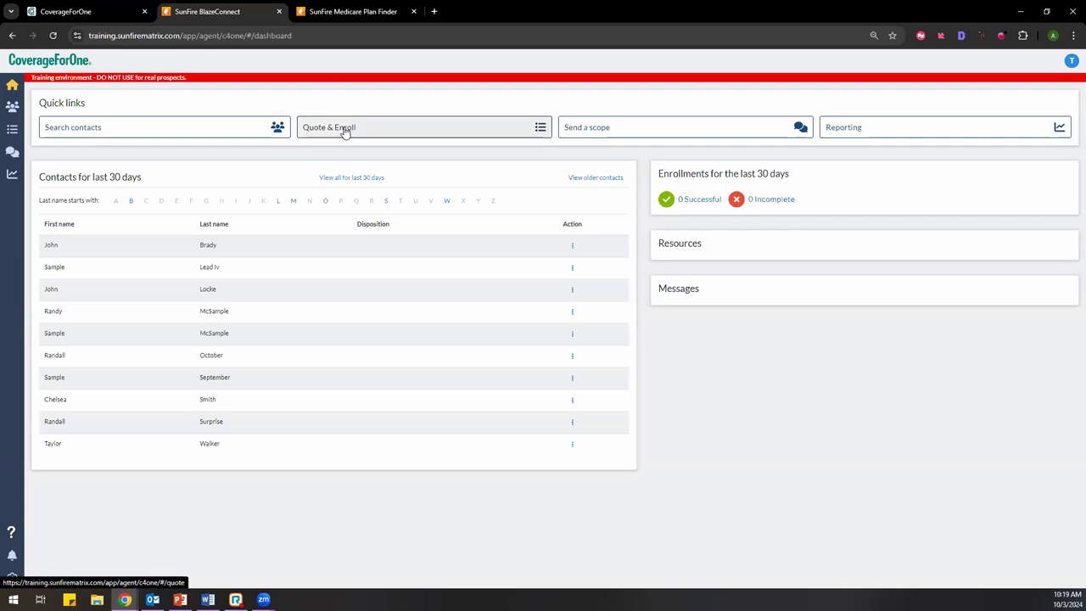
left_click(346, 128)
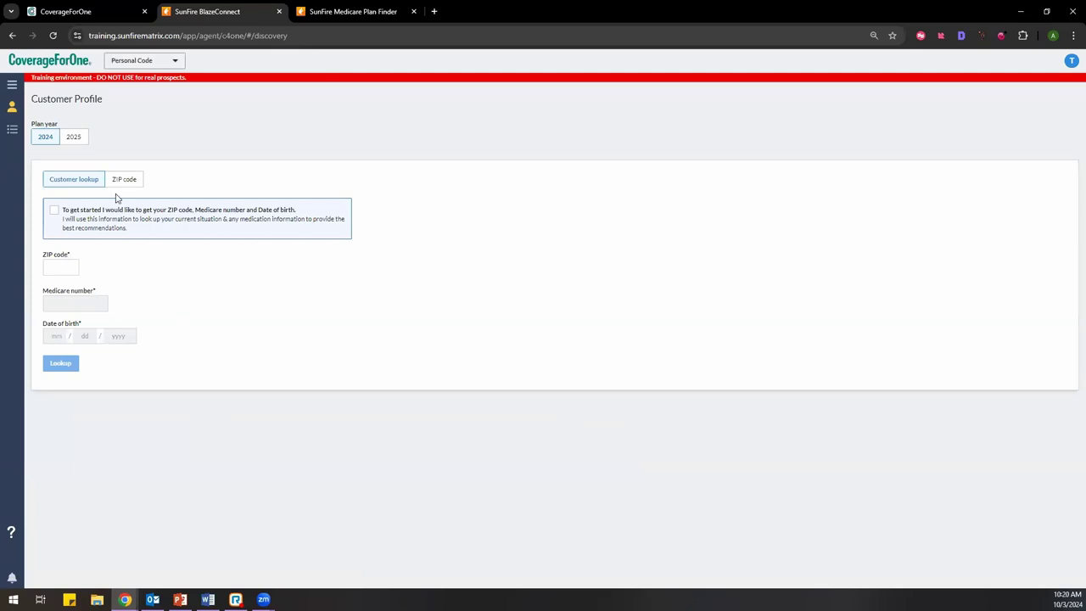
left_click(74, 138)
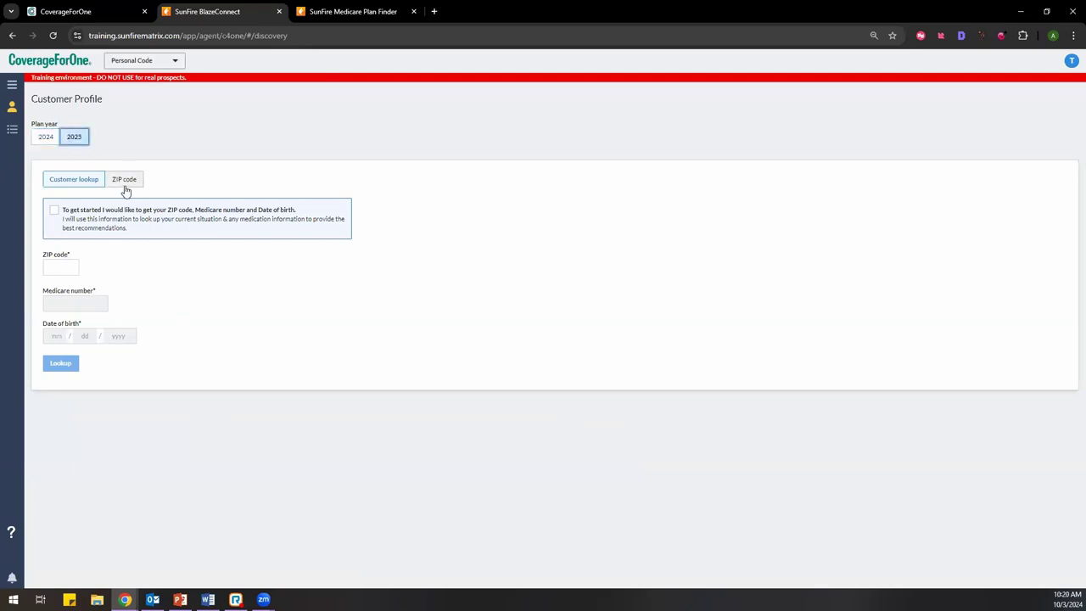
left_click(124, 186)
left_click(89, 183)
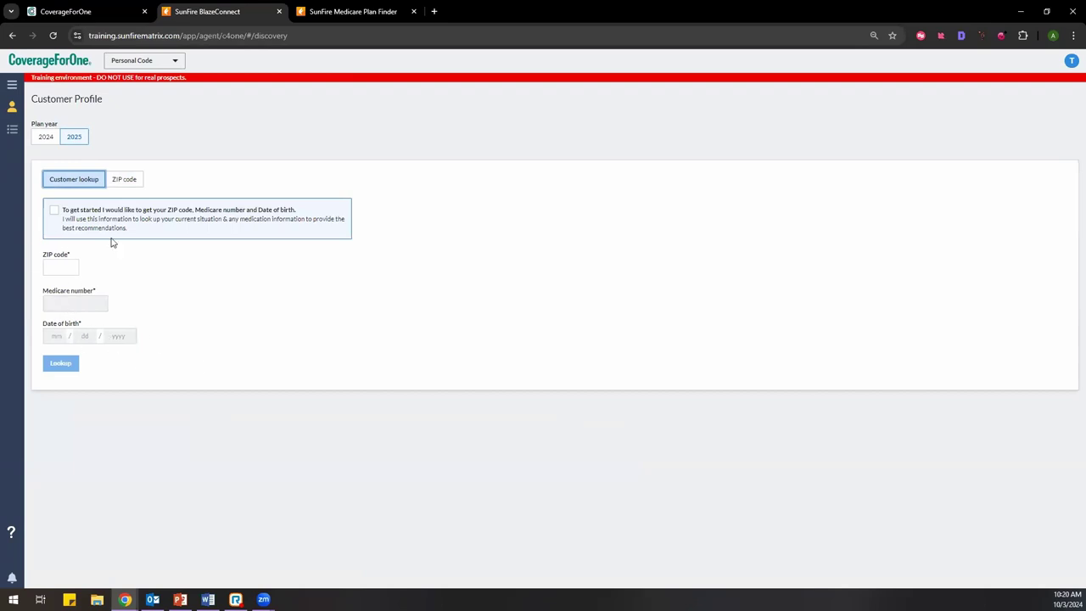
left_click(123, 185)
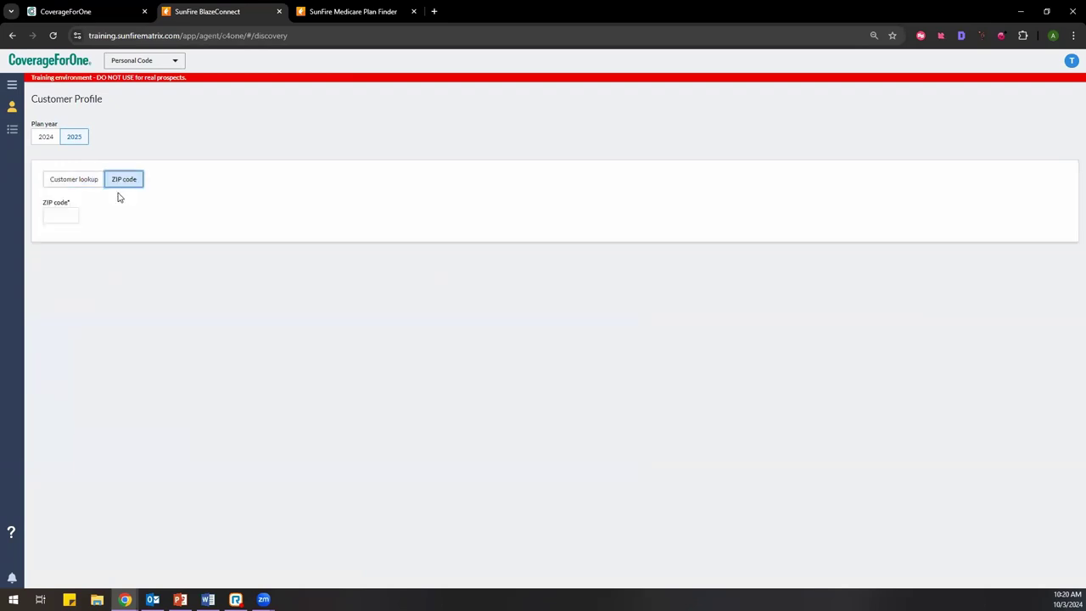
left_click(54, 218)
left_click(64, 243)
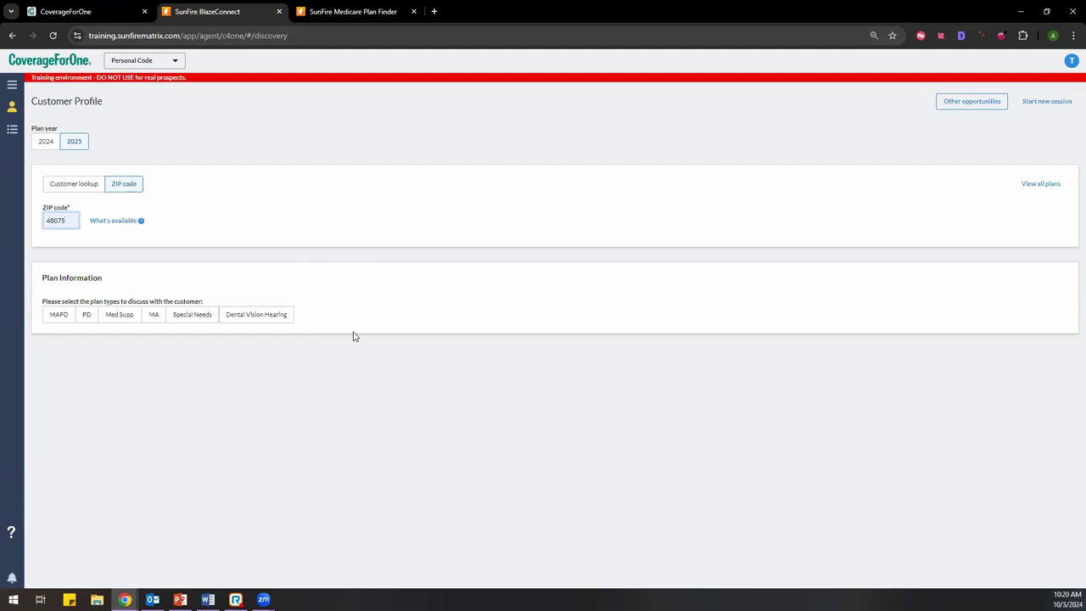
left_click(12, 90)
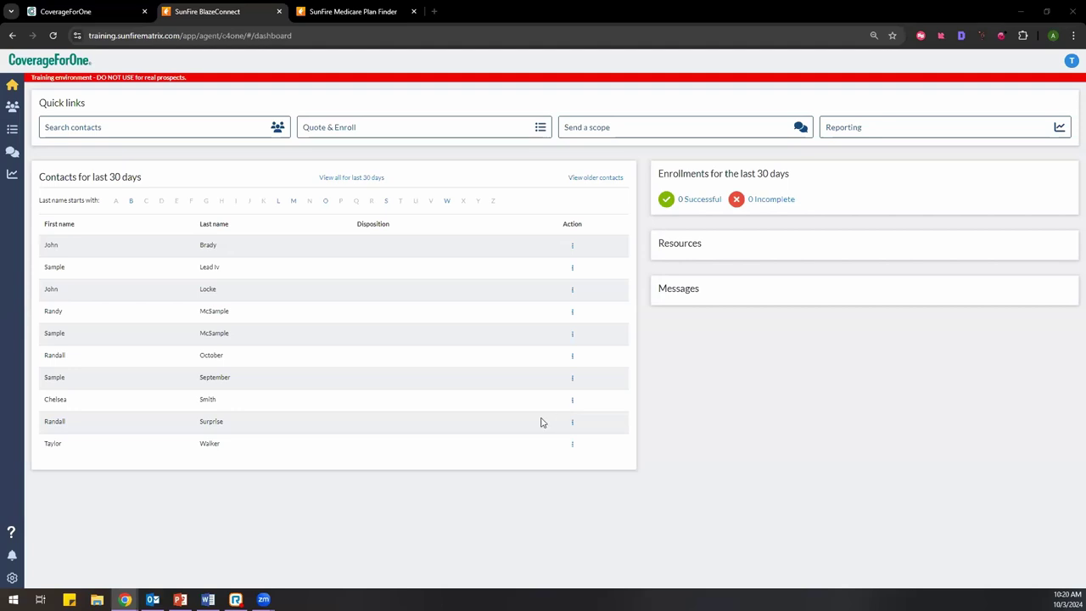
Step: View the bottom contact's profile, return to the dashboard, and reopen its action menu
left_click(572, 445)
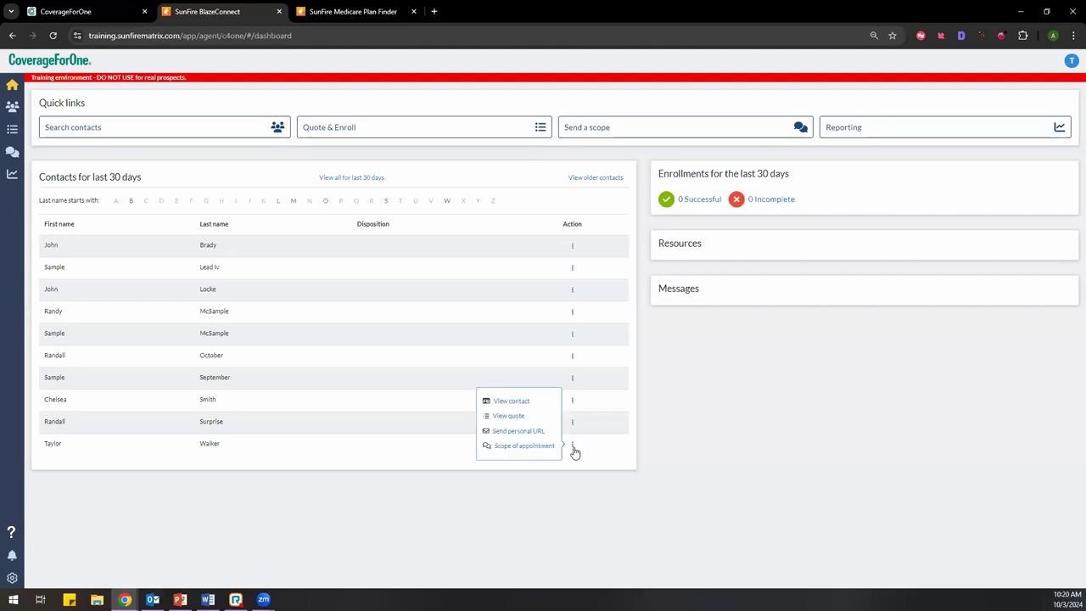
left_click(522, 402)
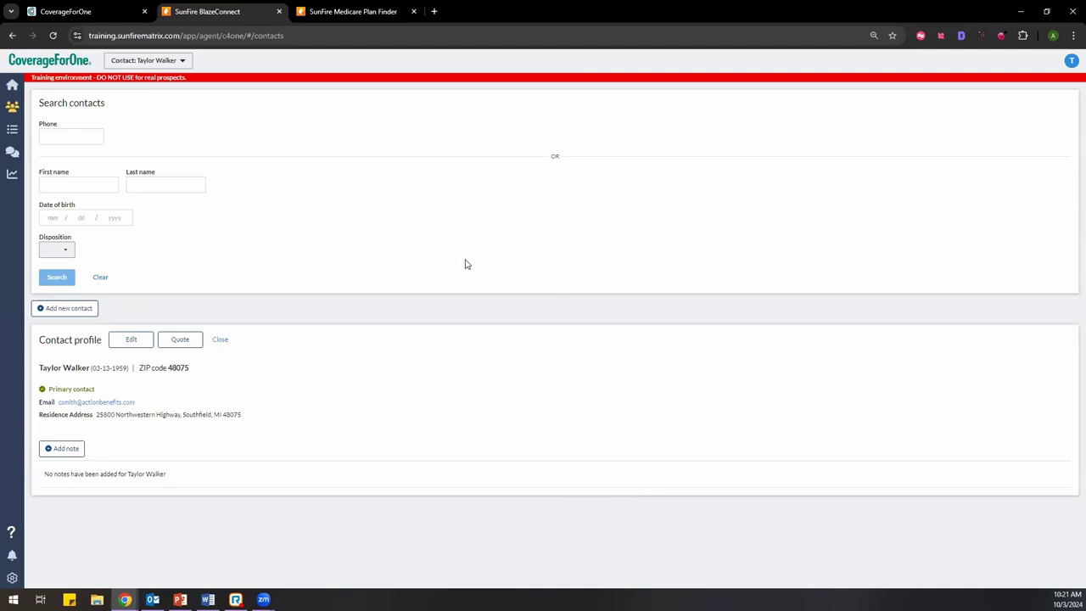
left_click(12, 34)
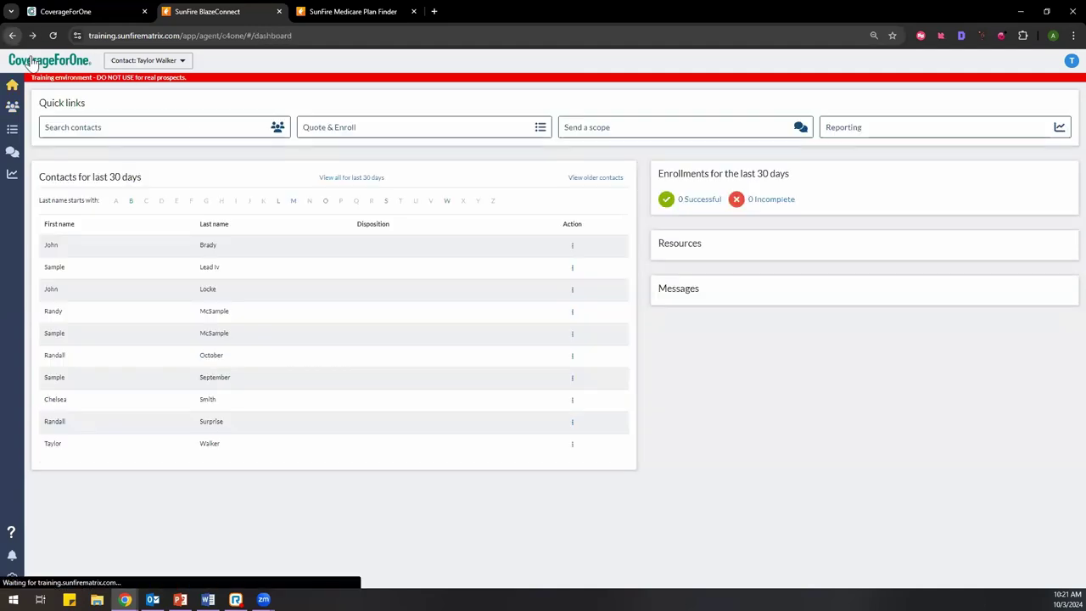
left_click(573, 448)
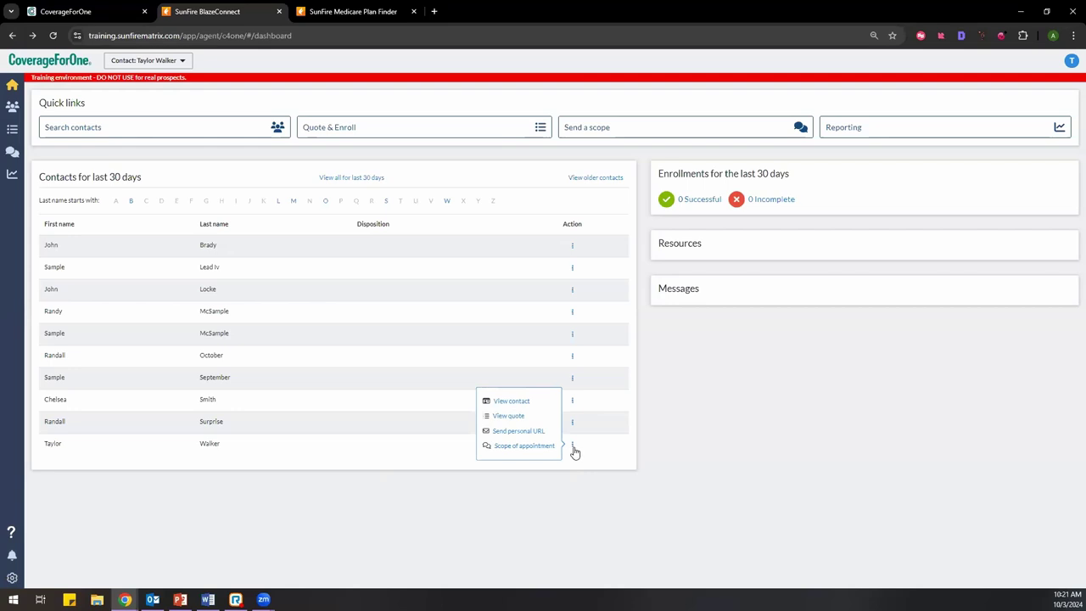
Step: Open the contact's quote for ZIP 48075 and switch the plan year to 2025
left_click(509, 416)
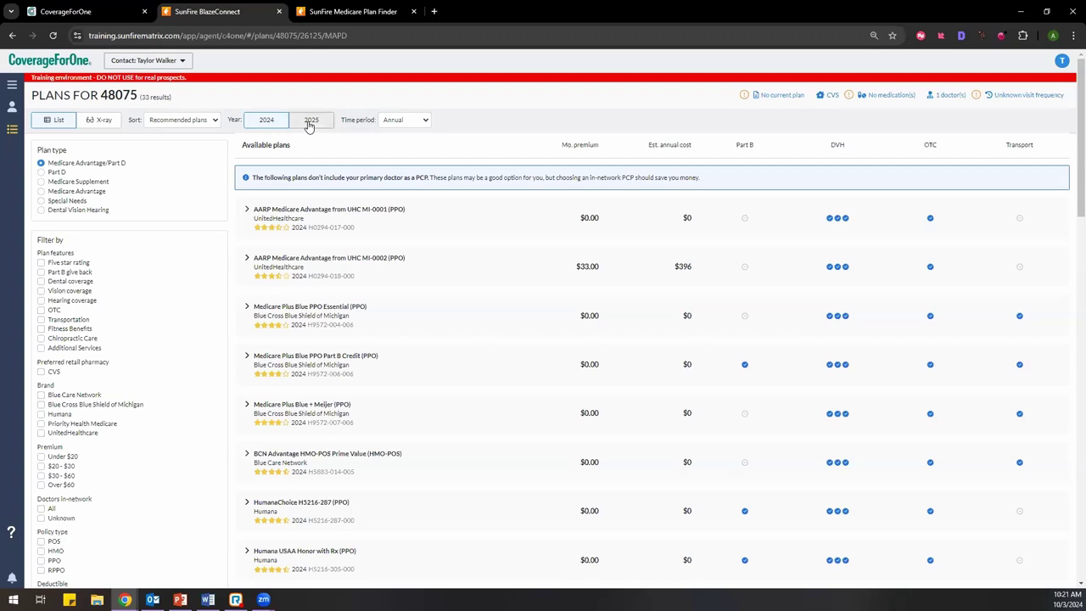
left_click(310, 123)
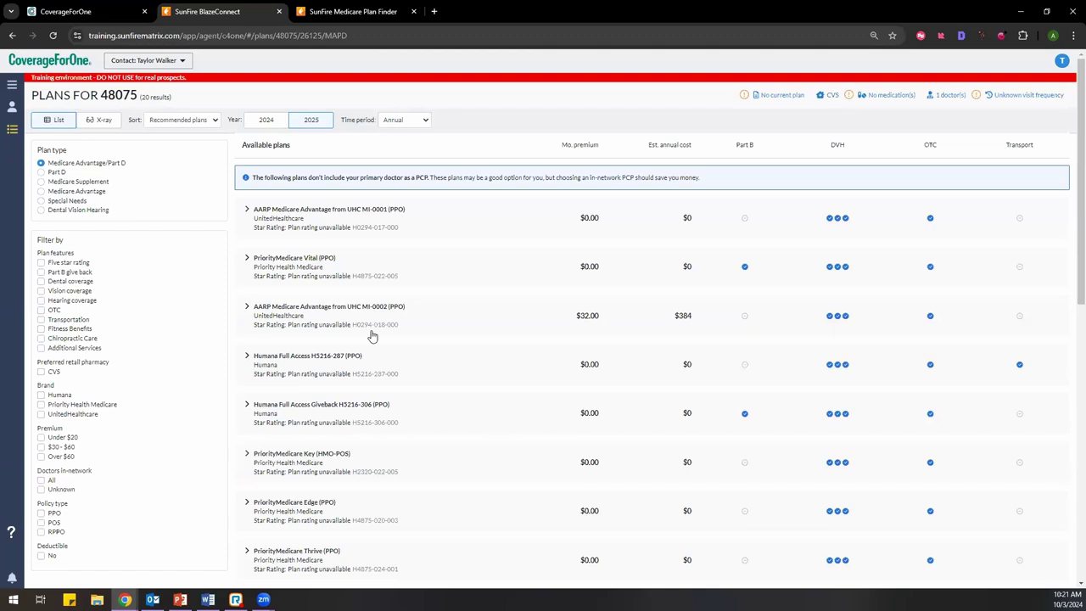
scroll(187, 294, "down", 2)
scroll(185, 296, "up", 2)
Step: Add Albuterol Sulfate NEBU at the most common dosage and save it with CVS pharmacy
left_click(864, 99)
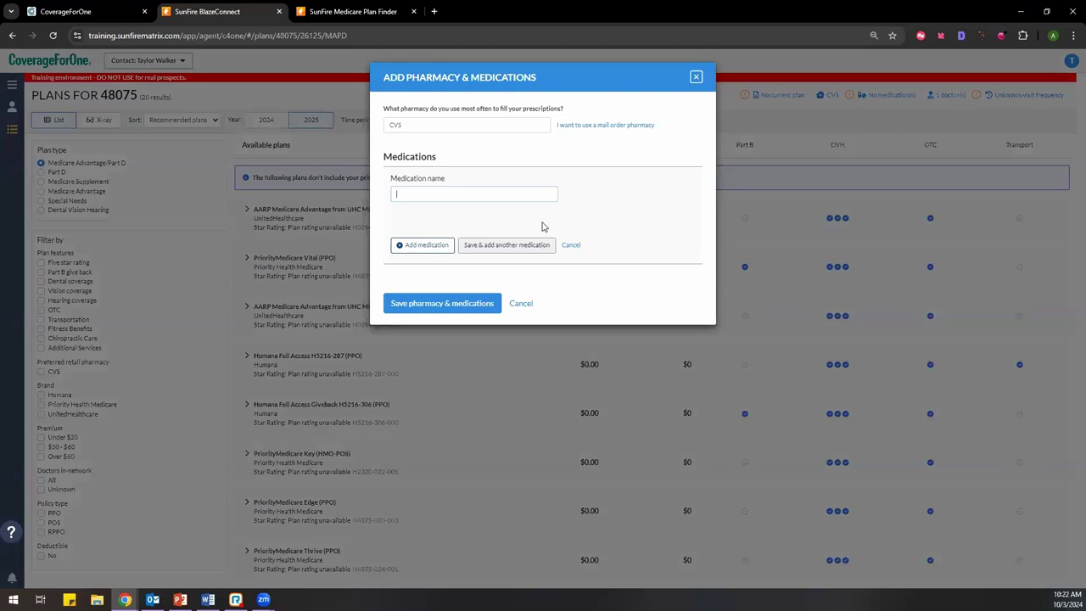
type("alb")
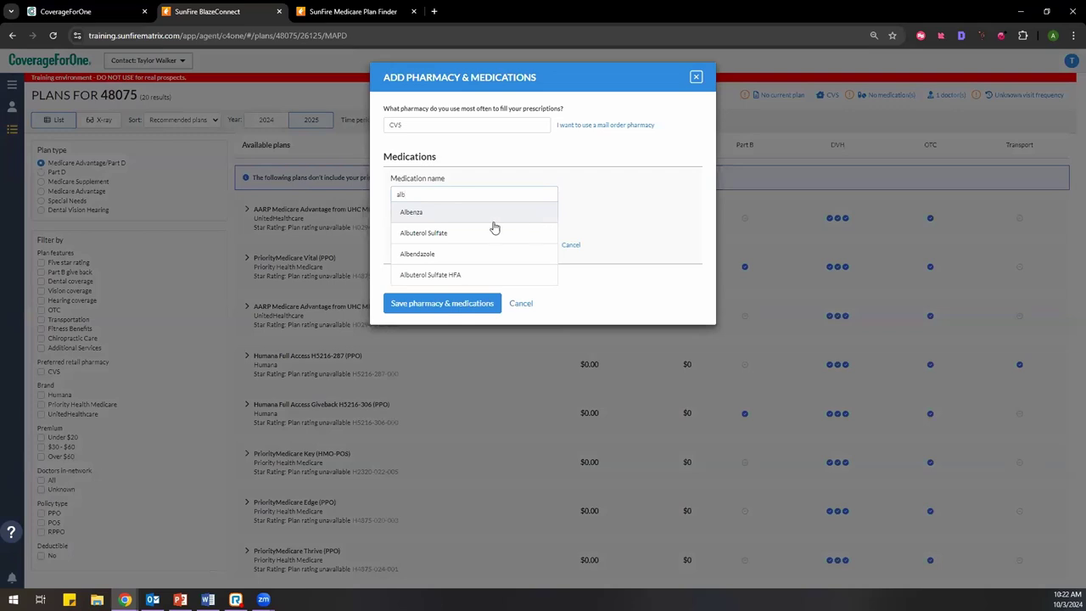
left_click(439, 234)
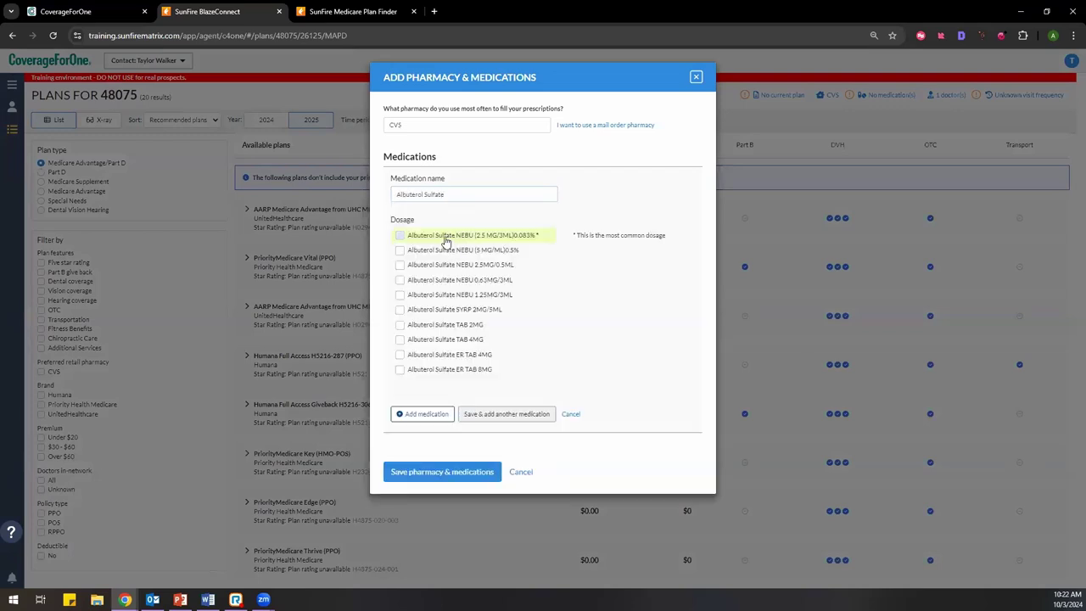
left_click(433, 270)
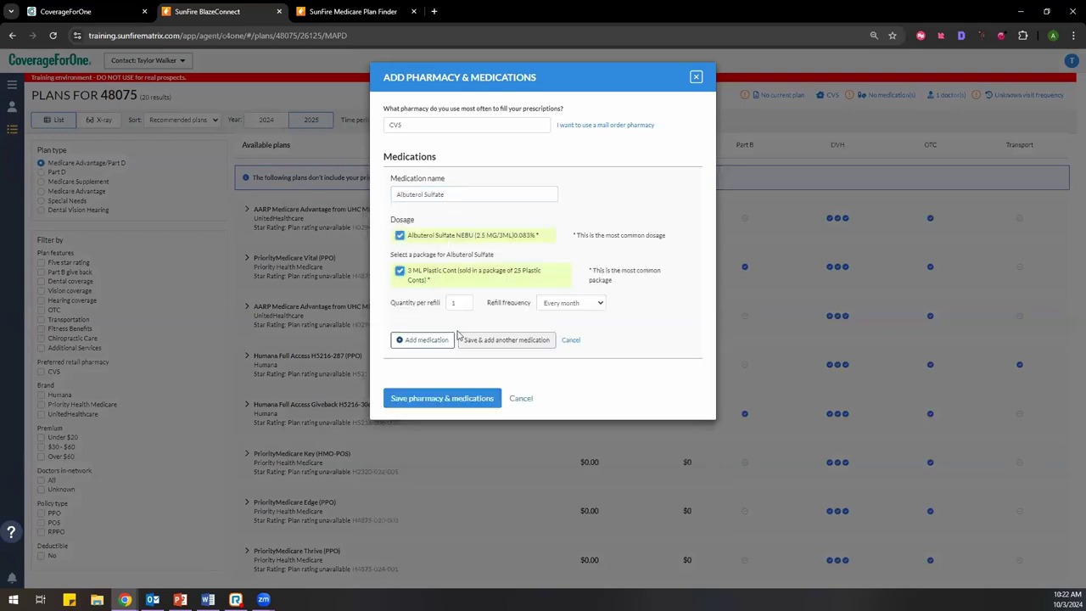
left_click(427, 340)
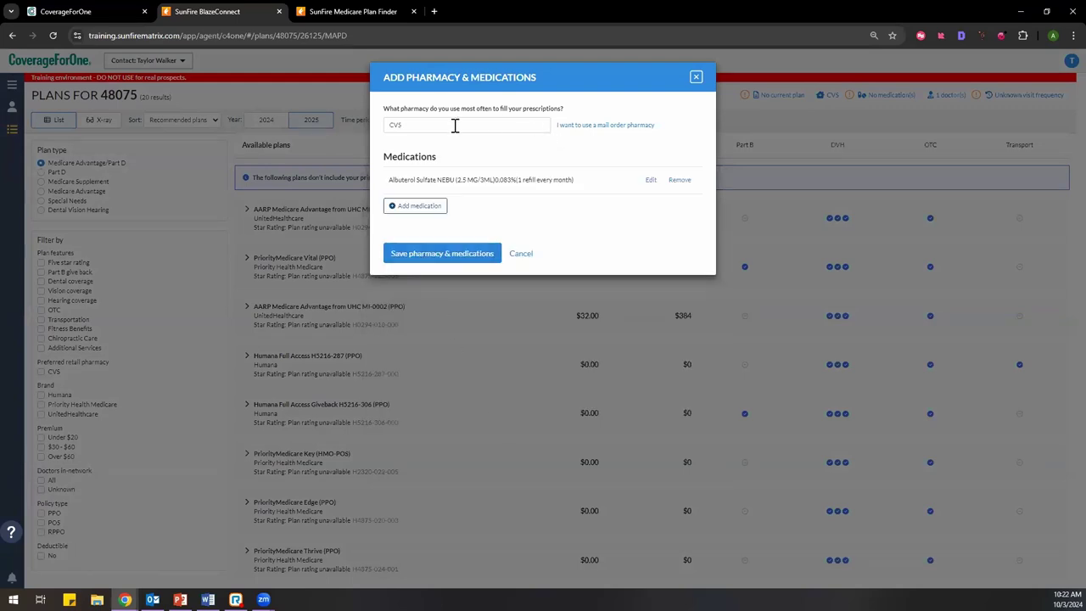
left_click(437, 256)
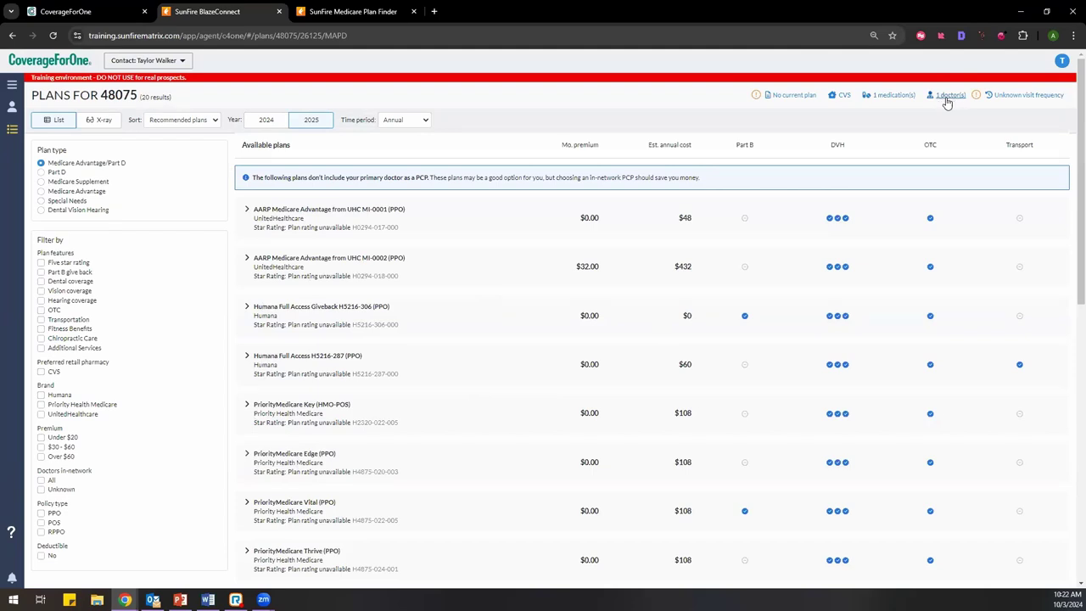
left_click(1008, 97)
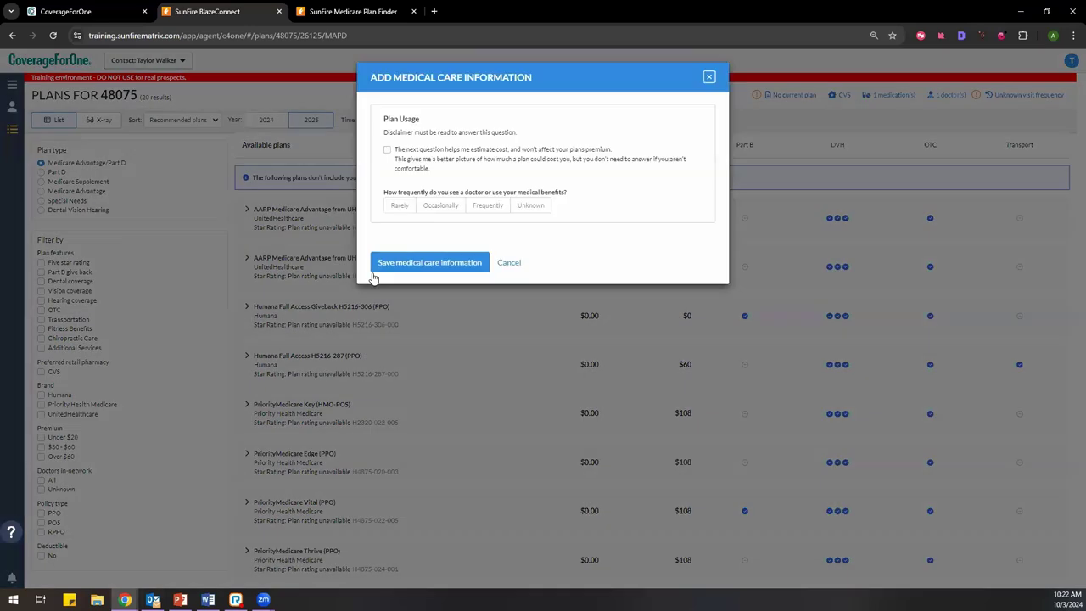
left_click(710, 78)
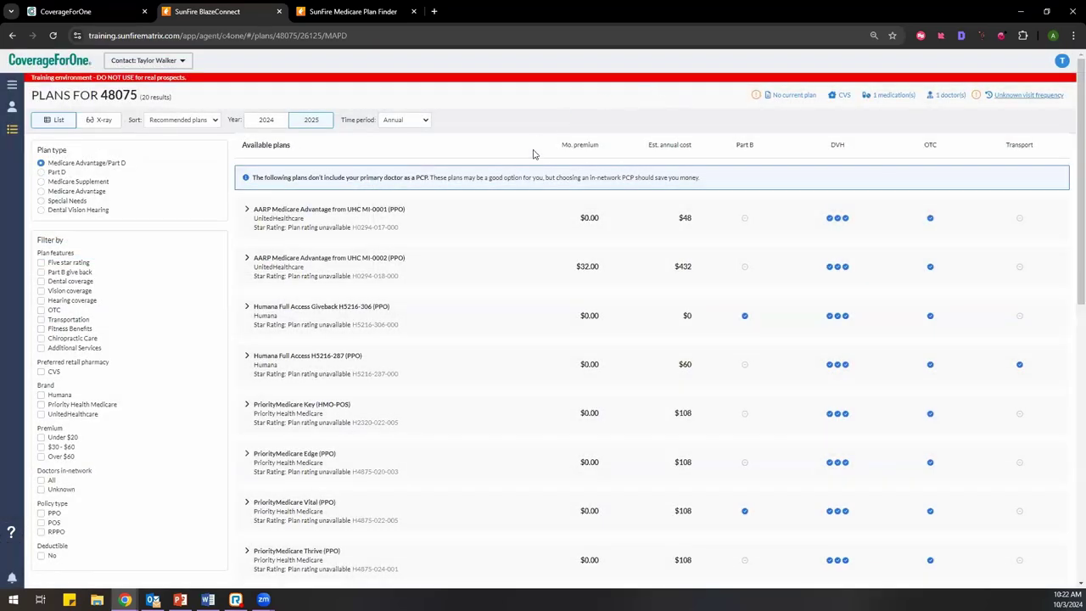
left_click(777, 95)
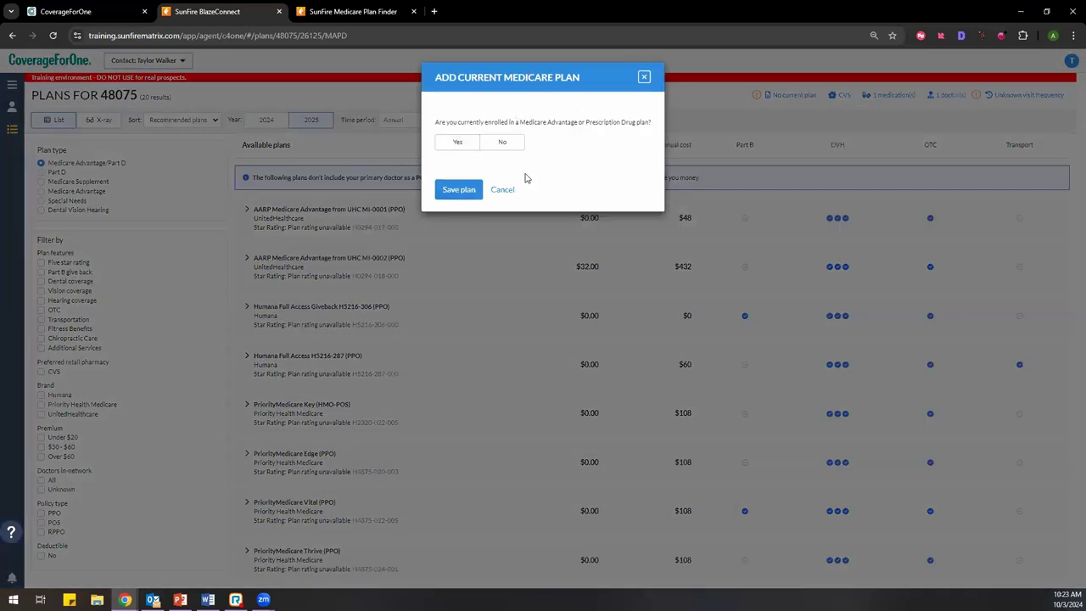
left_click(644, 77)
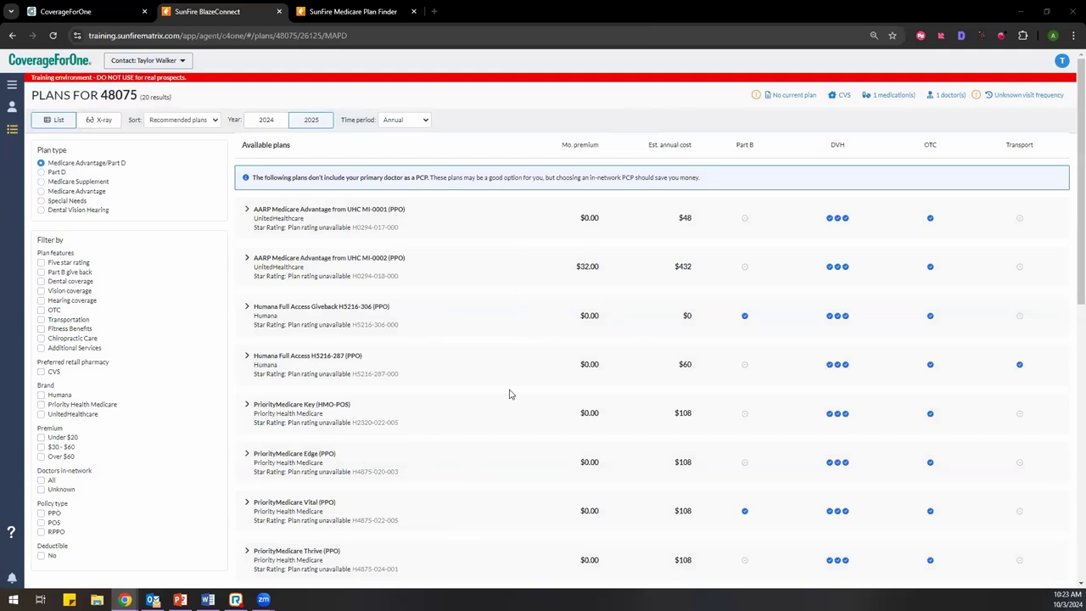
Step: Expand the AARP Medicare Advantage from UHC MI-0001 (PPO) plan's details
scroll(510, 394, "down", 3)
scroll(510, 394, "up", 3)
left_click(247, 210)
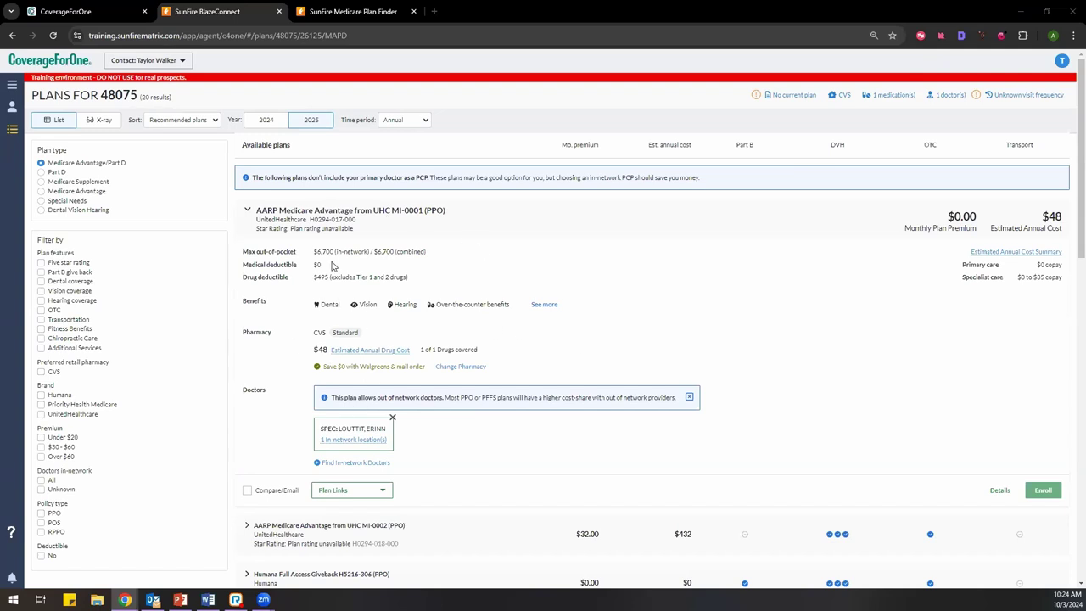
Step: Review the AARP MI-0001 row's out-of-pocket amounts and listed benefits, then open its full benefits page
left_click(246, 211)
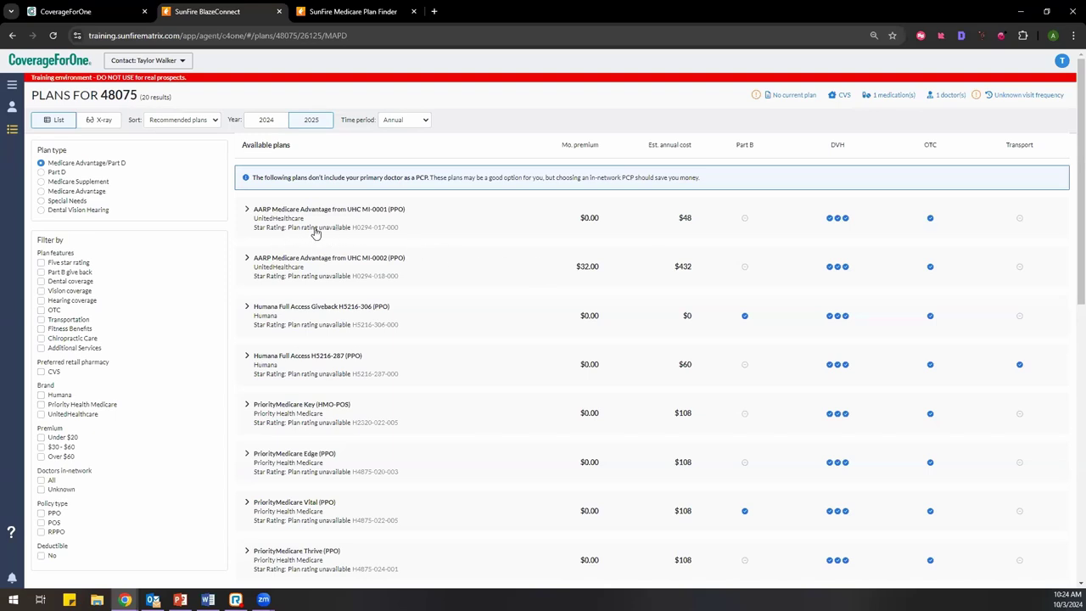
left_click(247, 210)
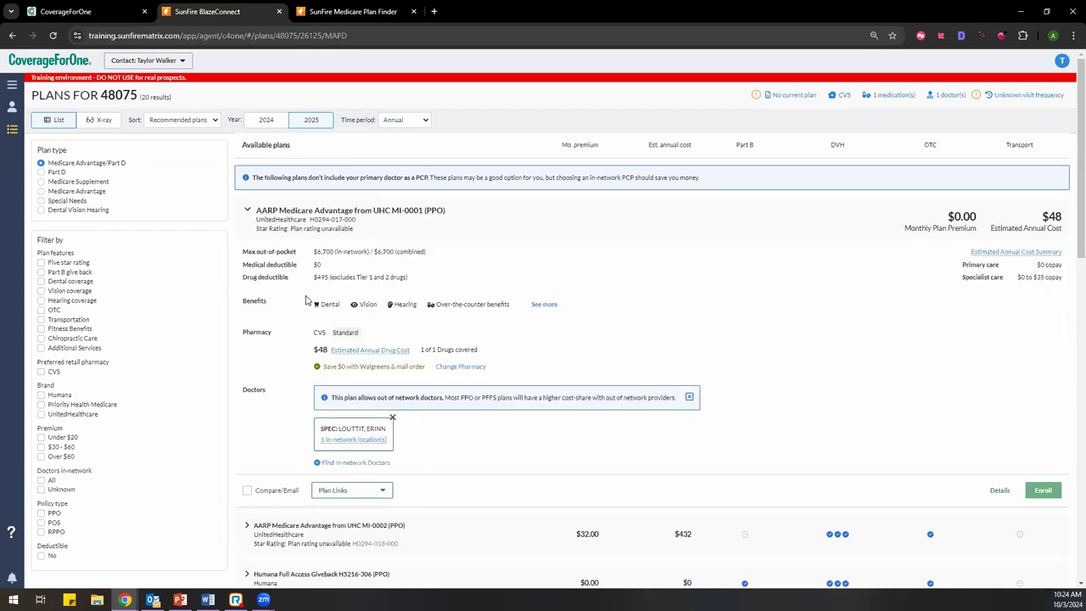
left_click_drag(244, 253, 404, 259)
left_click(404, 260)
left_click_drag(324, 280, 514, 307)
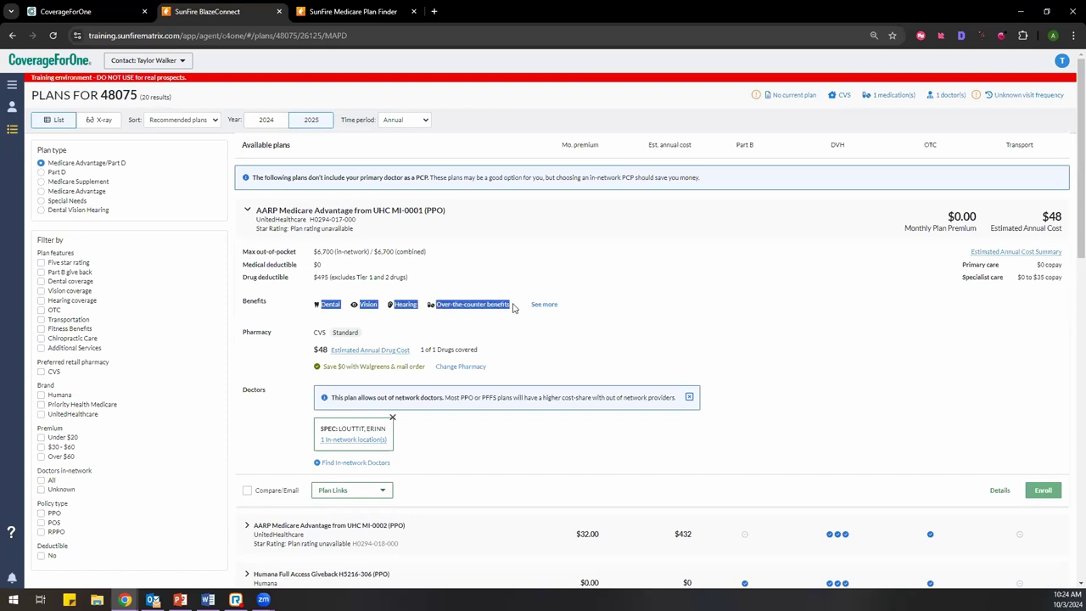
left_click(536, 307)
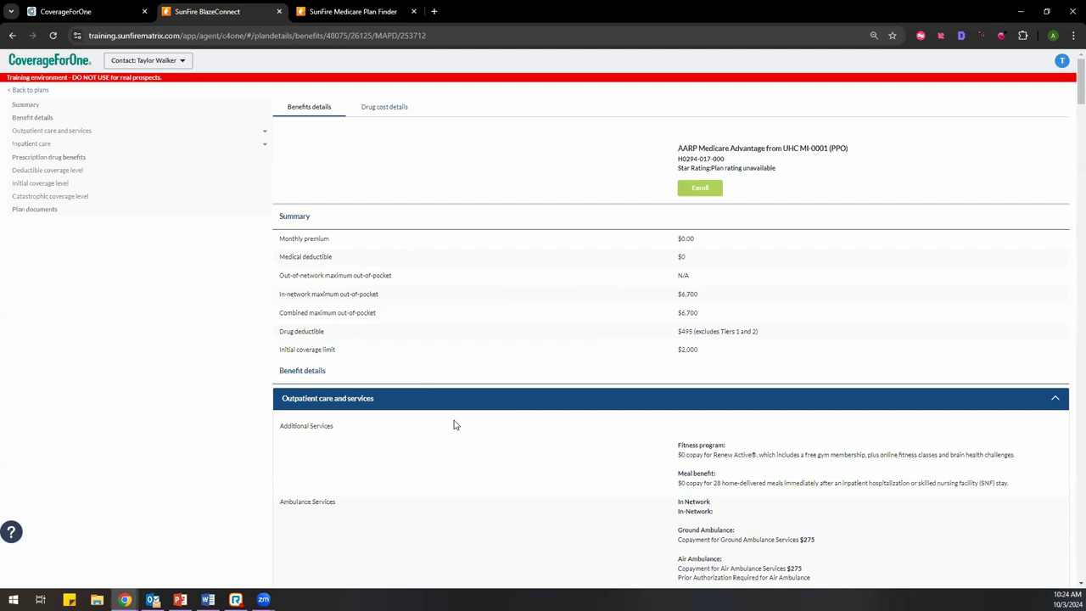
Step: Go back to the 48075 plans list and highlight the Walgreens savings note
scroll(454, 424, "down", 5)
scroll(454, 424, "up", 5)
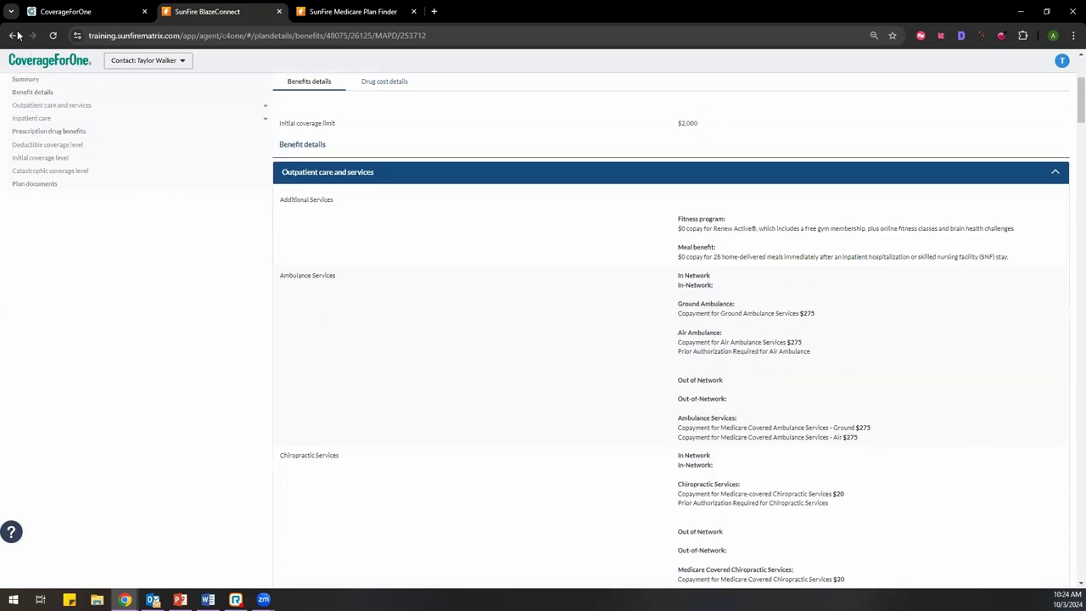
left_click(12, 35)
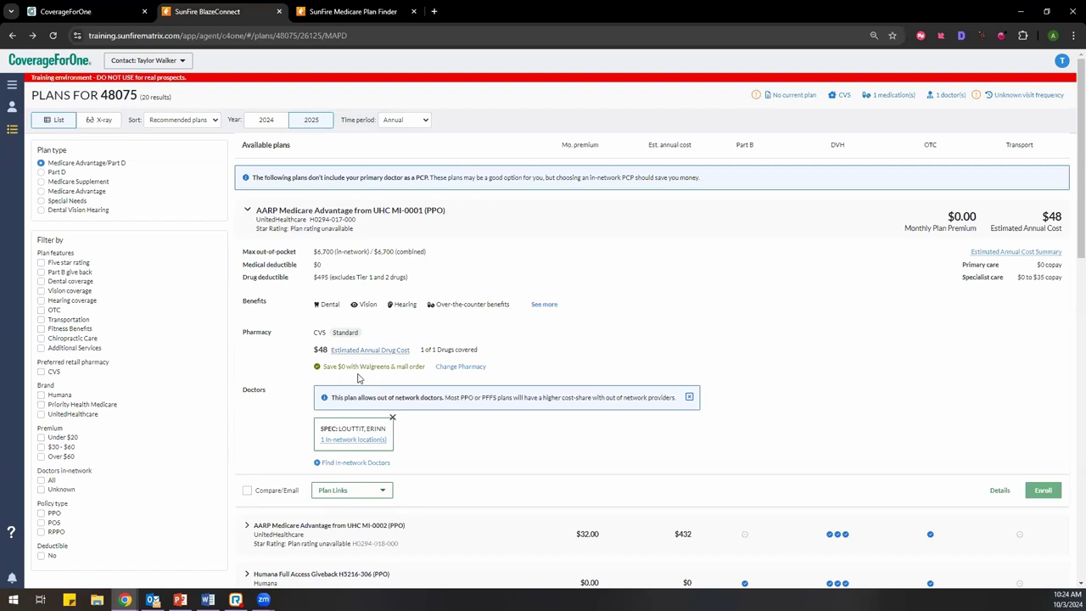
left_click_drag(326, 366, 414, 369)
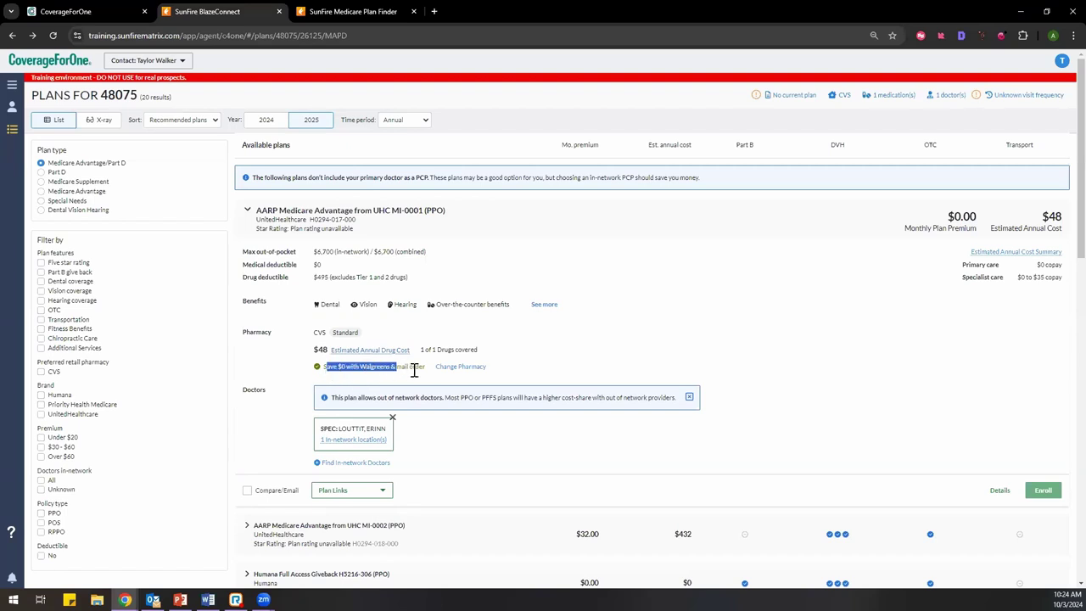
left_click(417, 370)
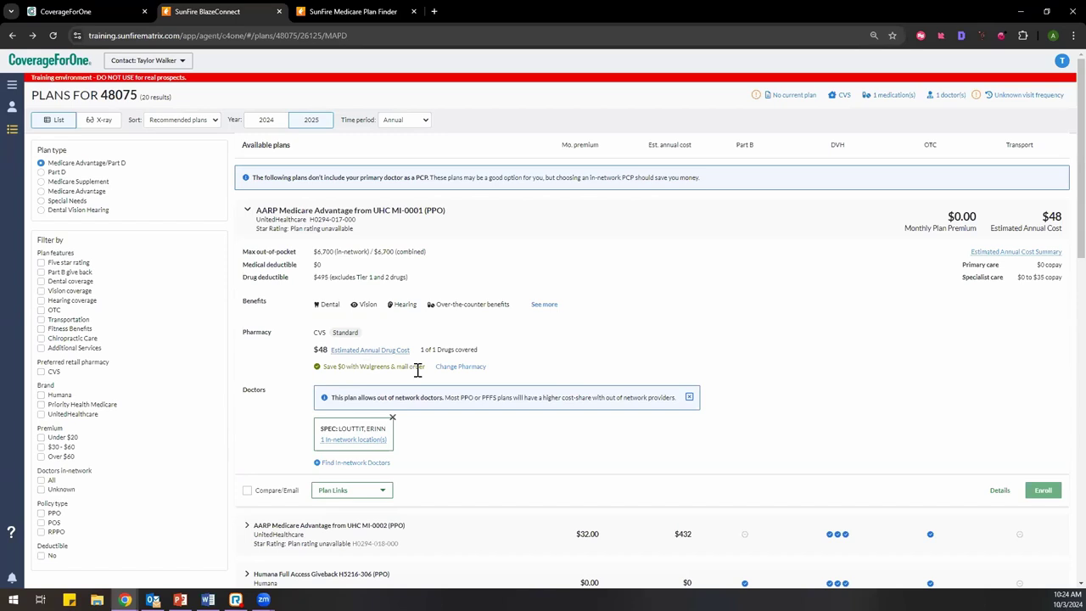
scroll(462, 438, "down", 1)
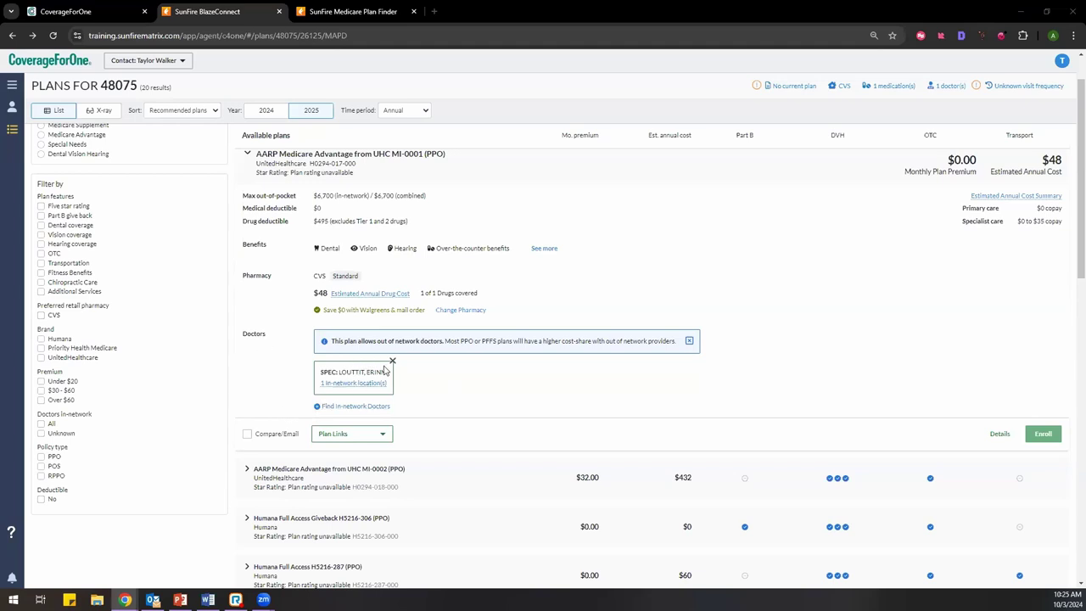
left_click(370, 409)
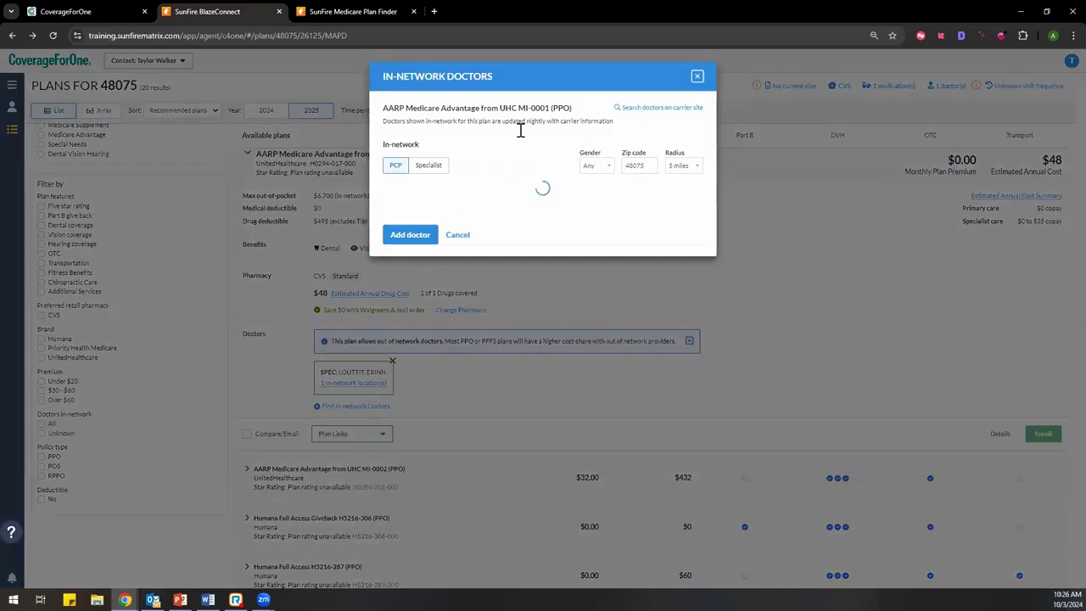
left_click(697, 76)
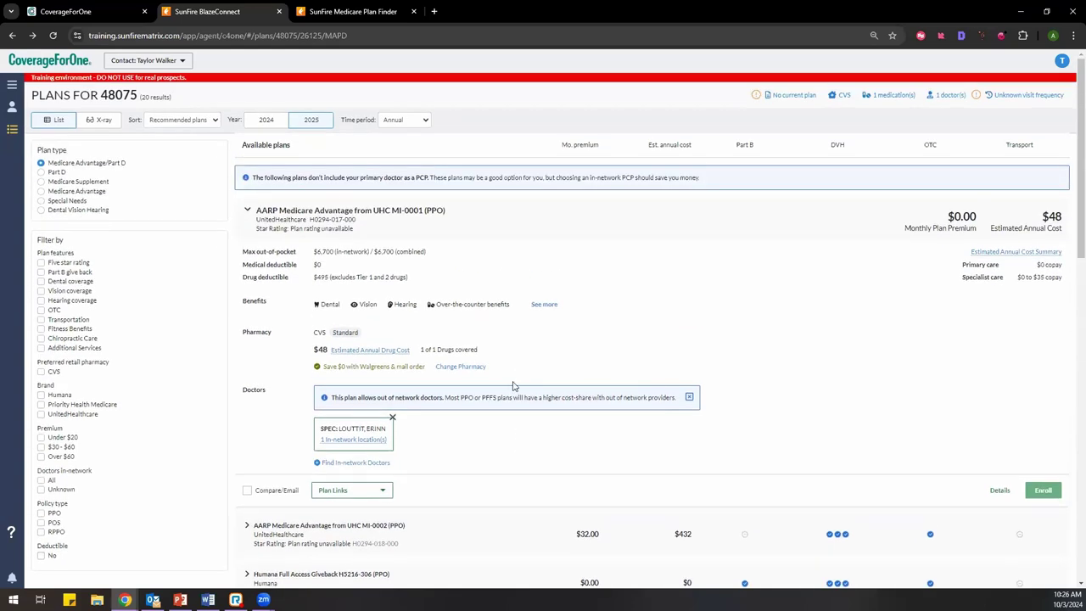
Step: Expand the AARP MI-0002 and Humana Full Access Giveback H5216-306 rows, then scroll back up
scroll(250, 454, "down", 1)
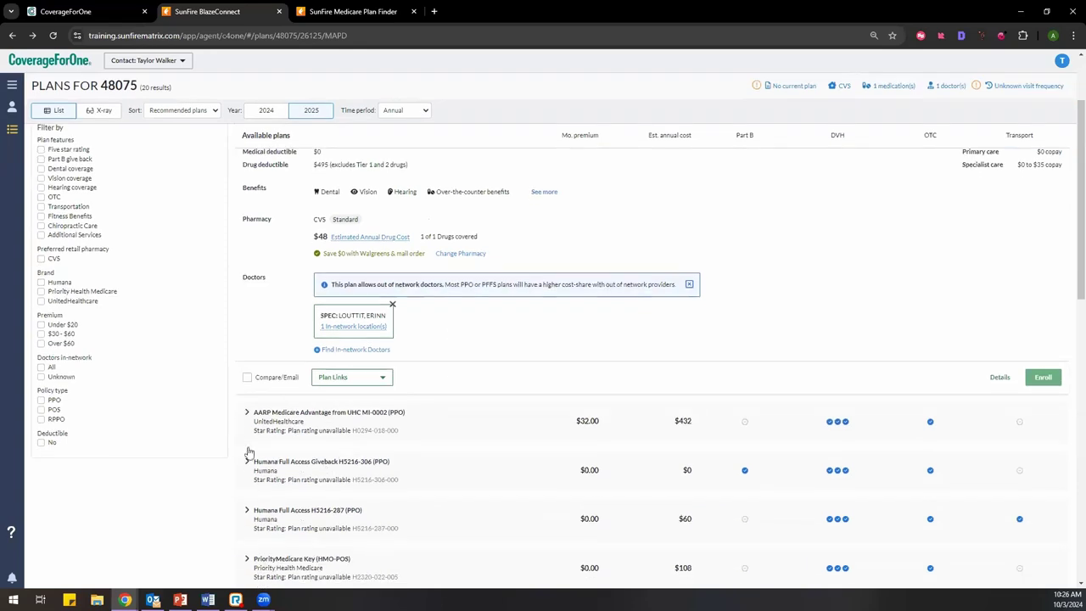
left_click(247, 418)
scroll(397, 496, "down", 2)
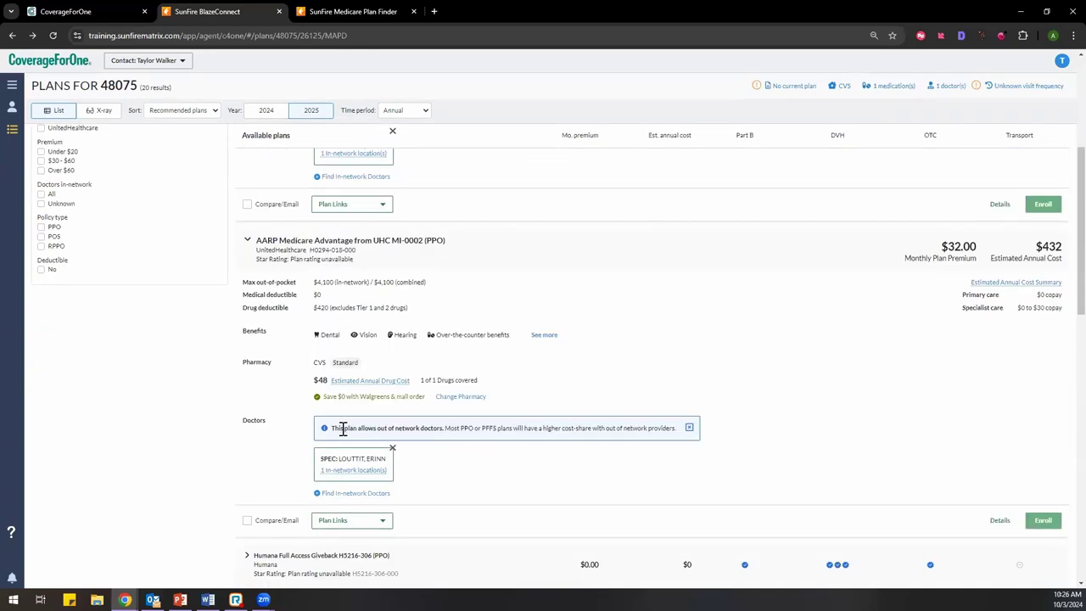
scroll(339, 429, "down", 1)
left_click(247, 448)
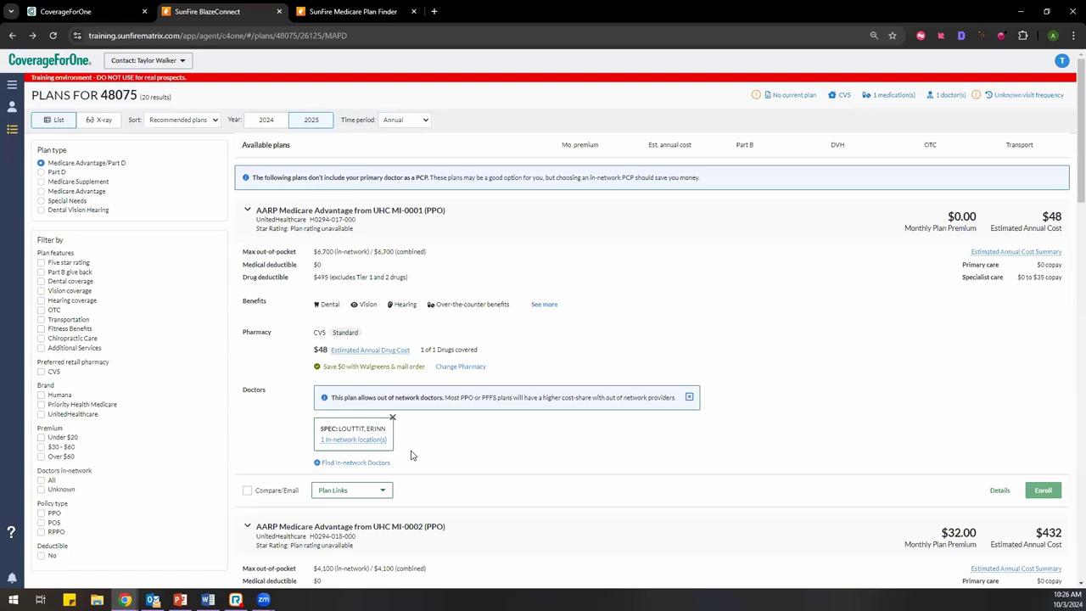
scroll(411, 456, "down", 3)
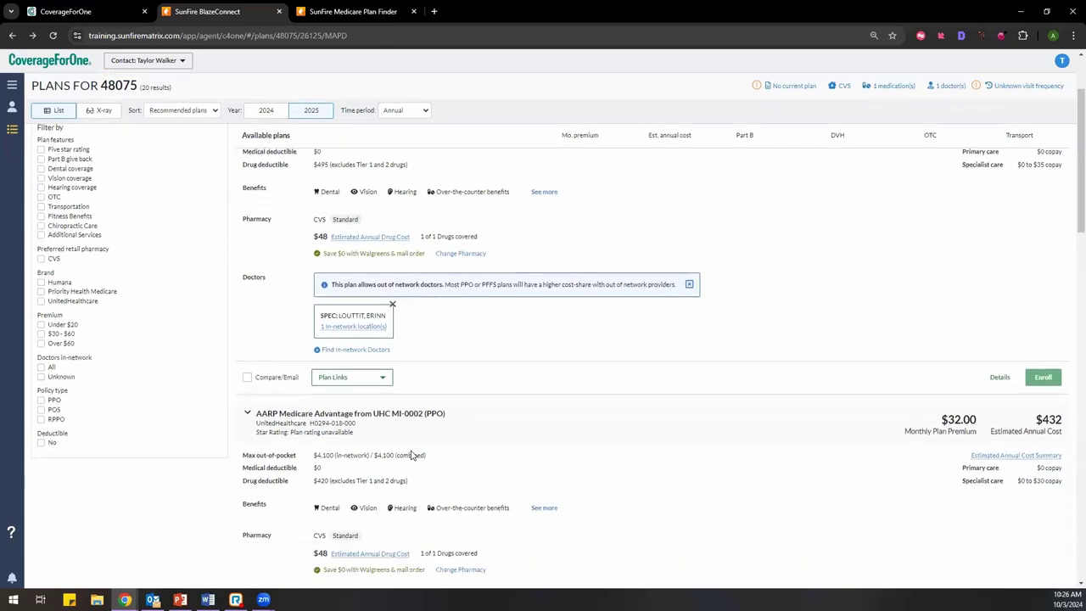
scroll(411, 455, "down", 10)
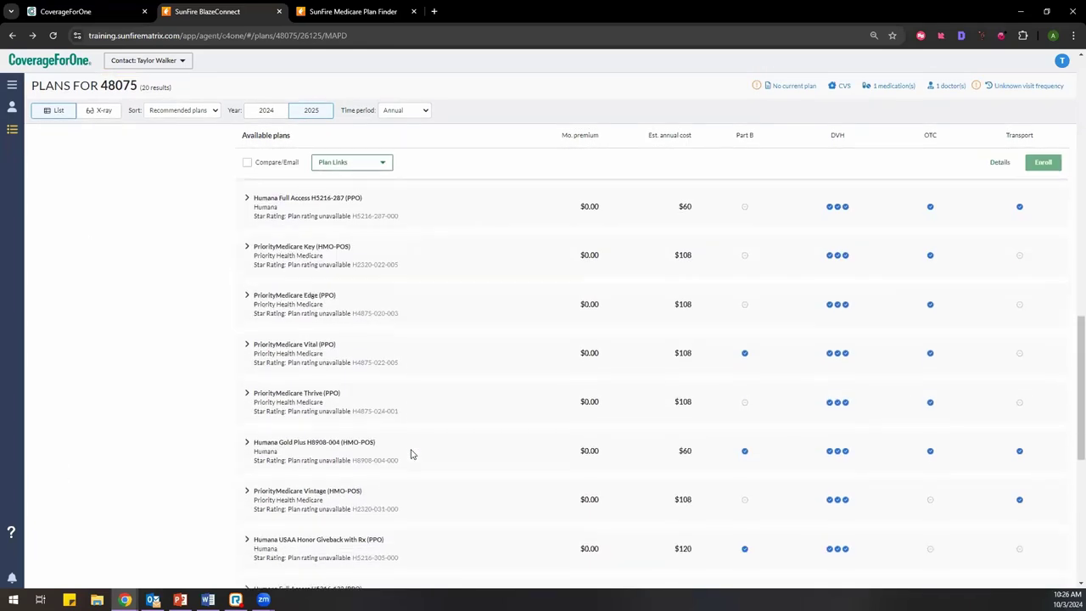
scroll(411, 456, "up", 10)
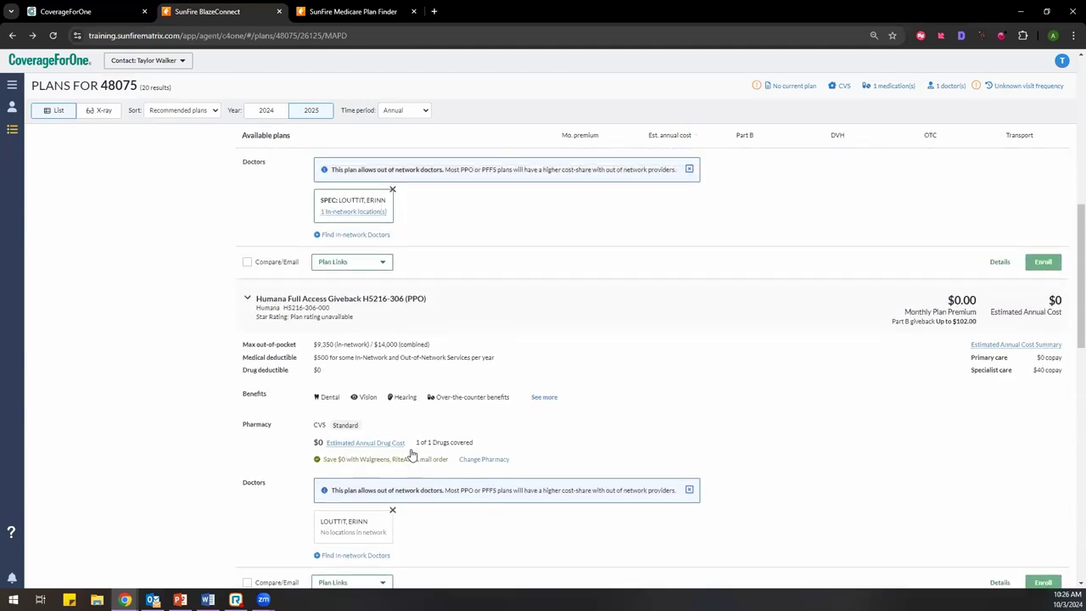
scroll(410, 454, "up", 5)
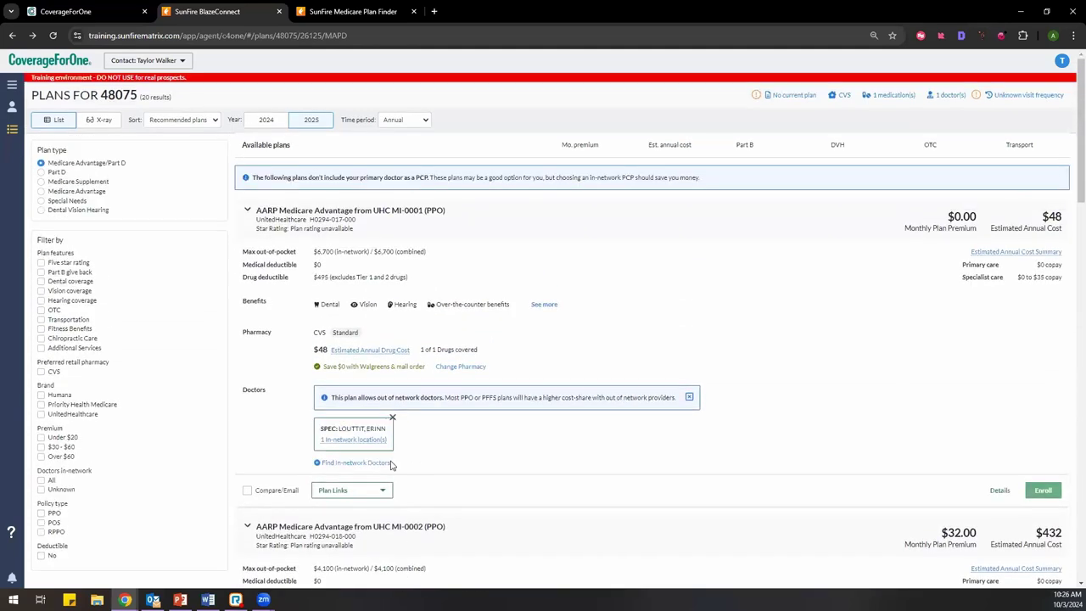
Step: Tick Compare/Email on AARP MI-0001, AARP MI-0002 and Humana Full Access Giveback H5216-306
left_click(247, 491)
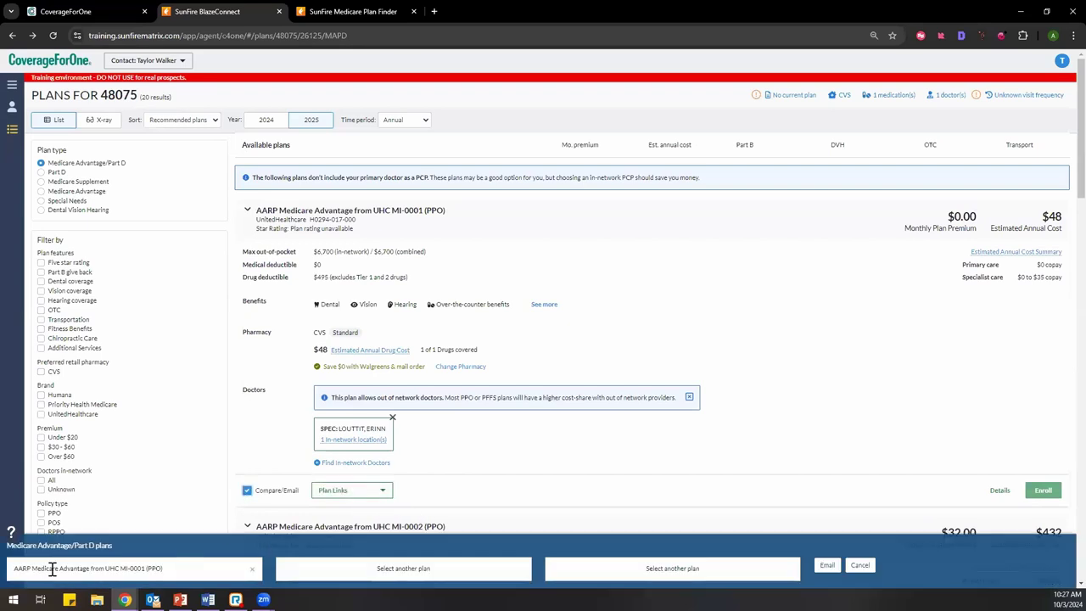
scroll(383, 515, "down", 5)
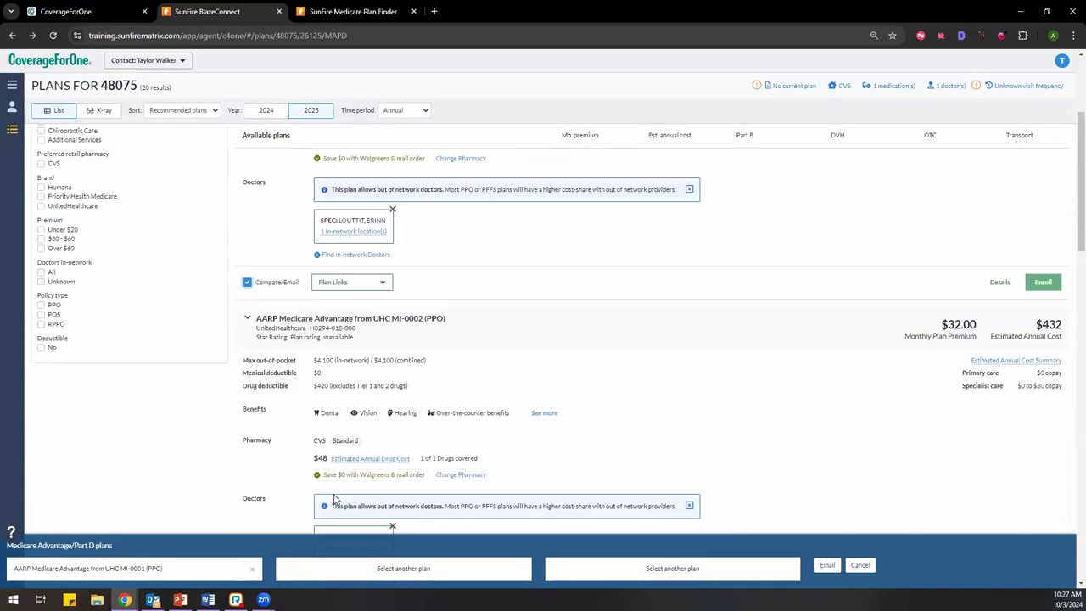
scroll(340, 543, "up", 1)
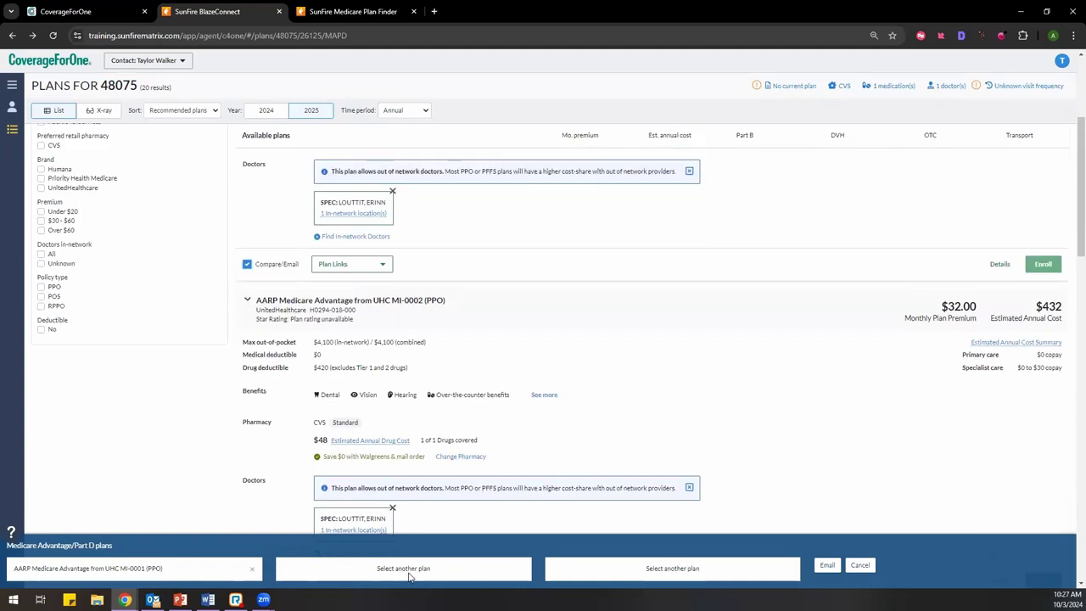
scroll(254, 446, "down", 2)
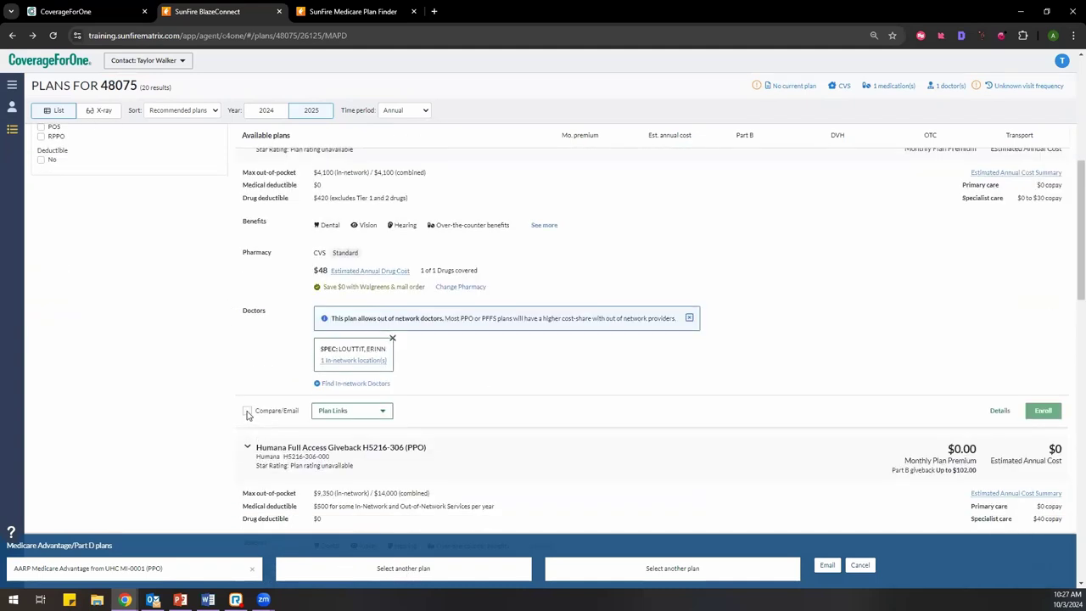
left_click(247, 411)
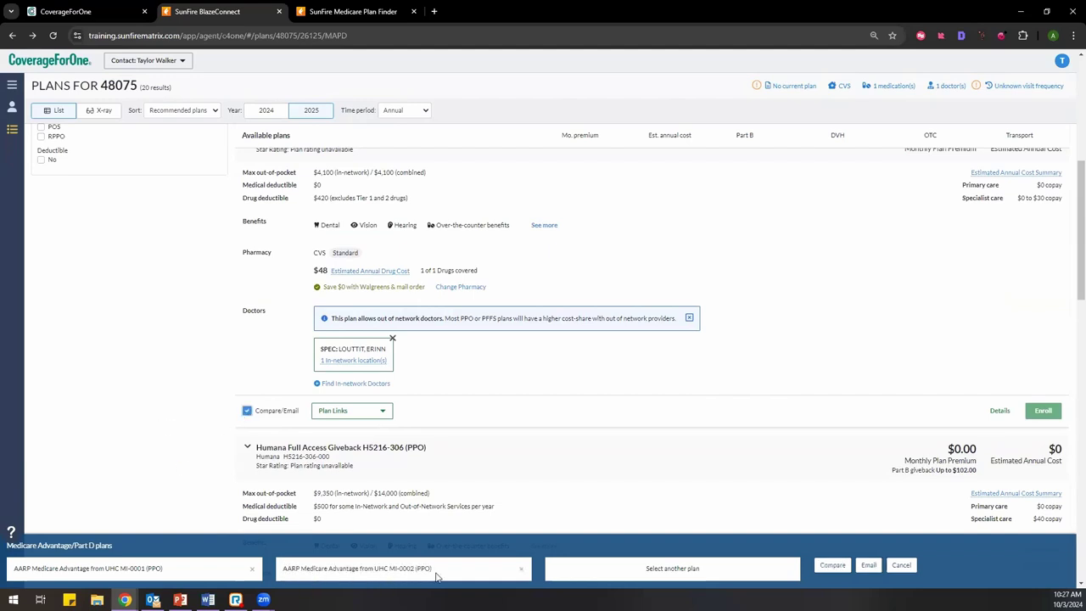
scroll(500, 475, "down", 1)
scroll(498, 475, "down", 4)
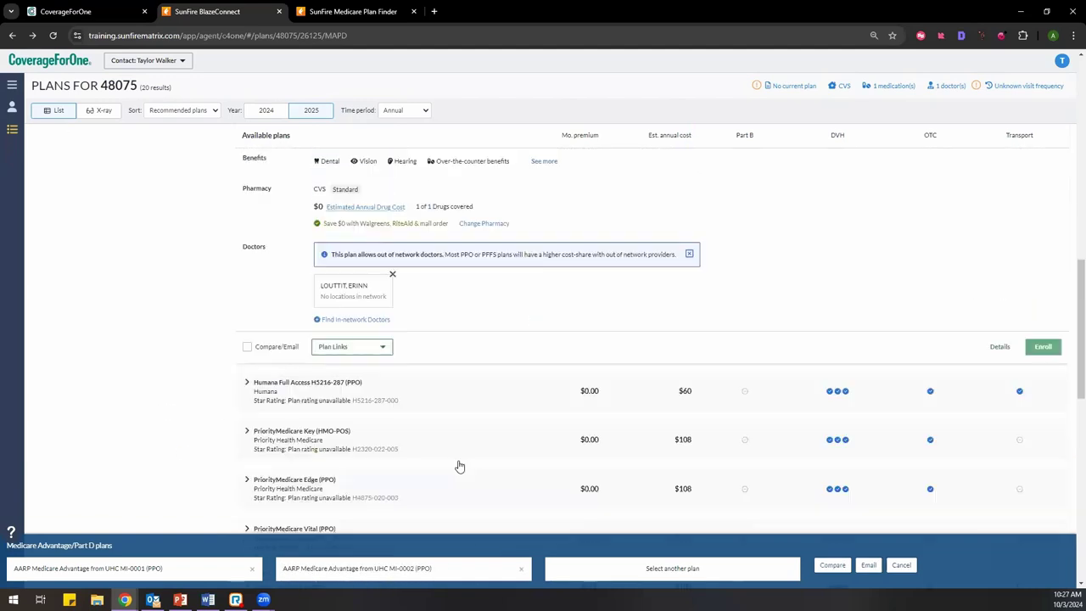
left_click(247, 336)
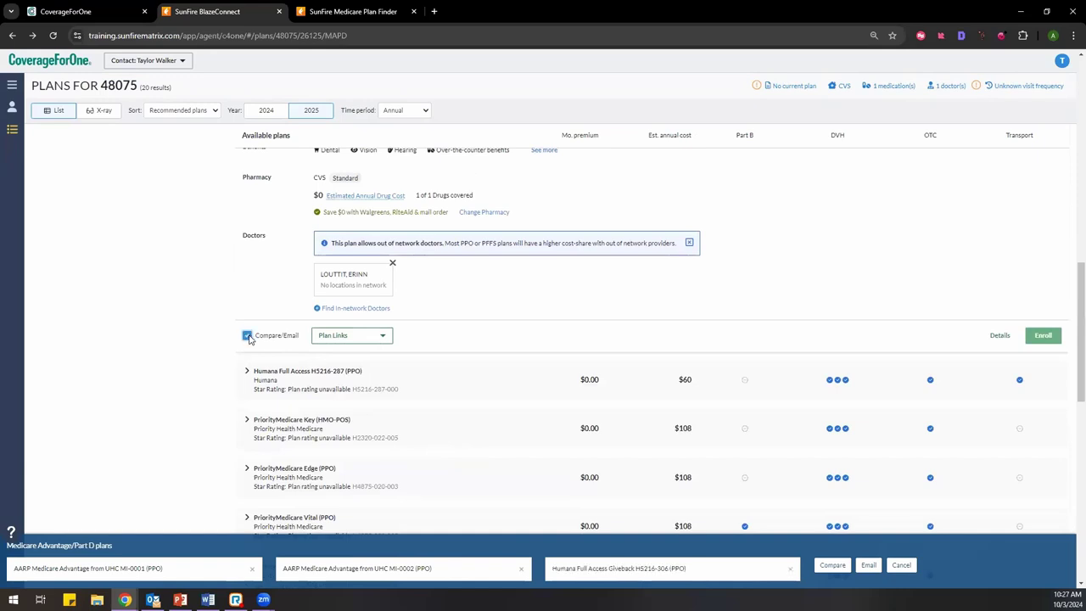
Step: View the three queued plans' benefits side by side, then return to the plans list
left_click(830, 565)
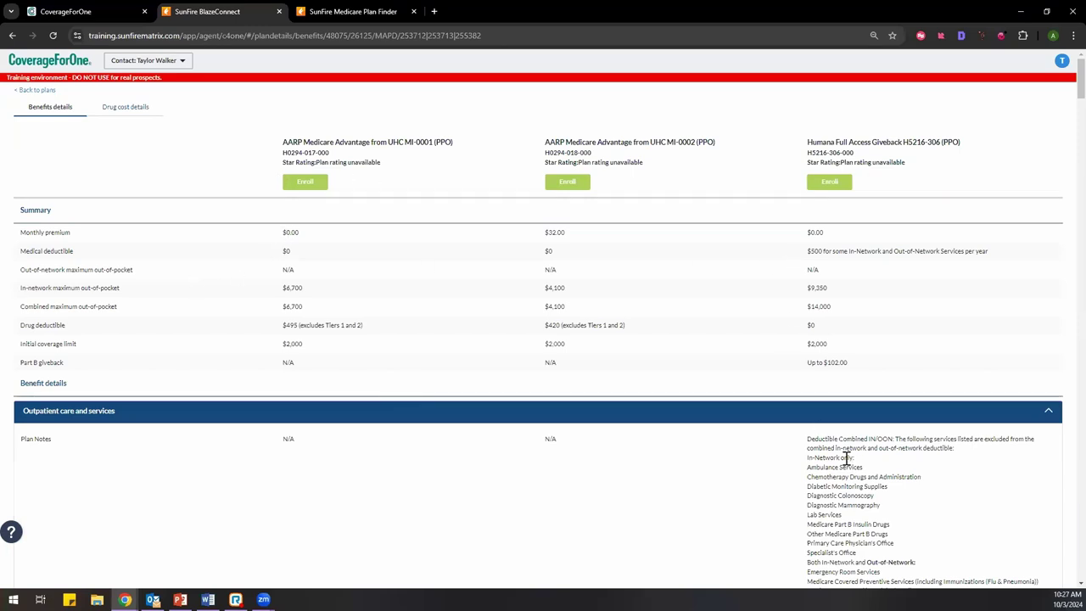
scroll(623, 405, "down", 10)
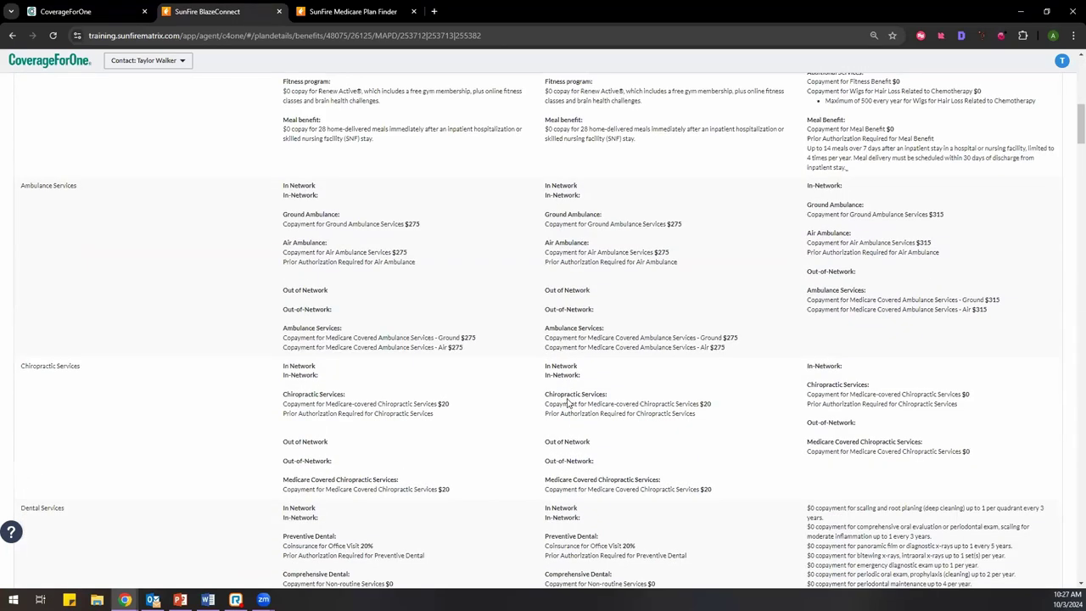
scroll(368, 404, "up", 10)
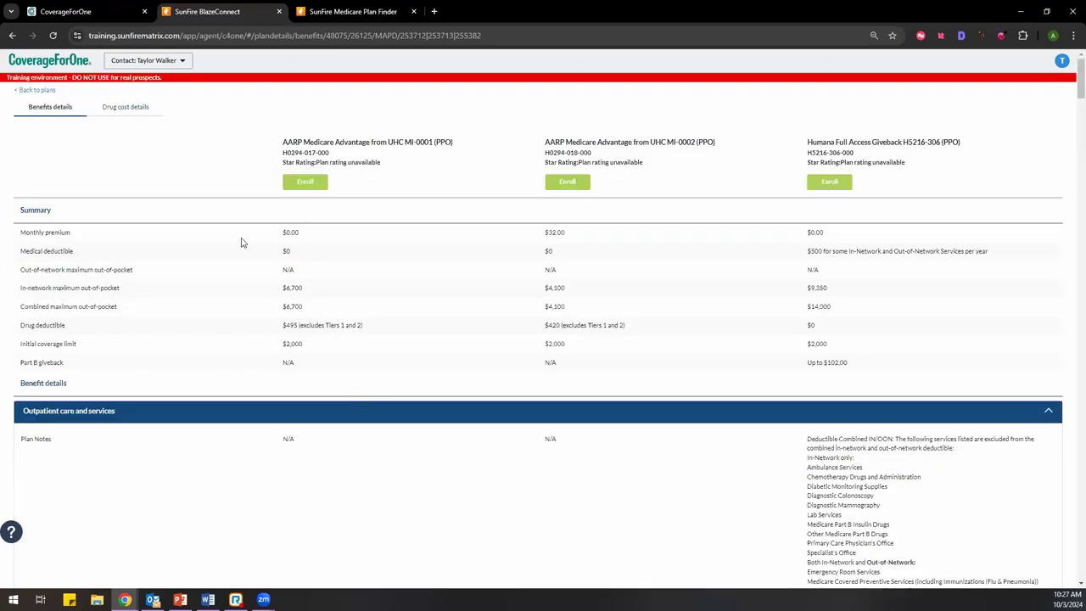
left_click(13, 35)
scroll(437, 325, "down", 2)
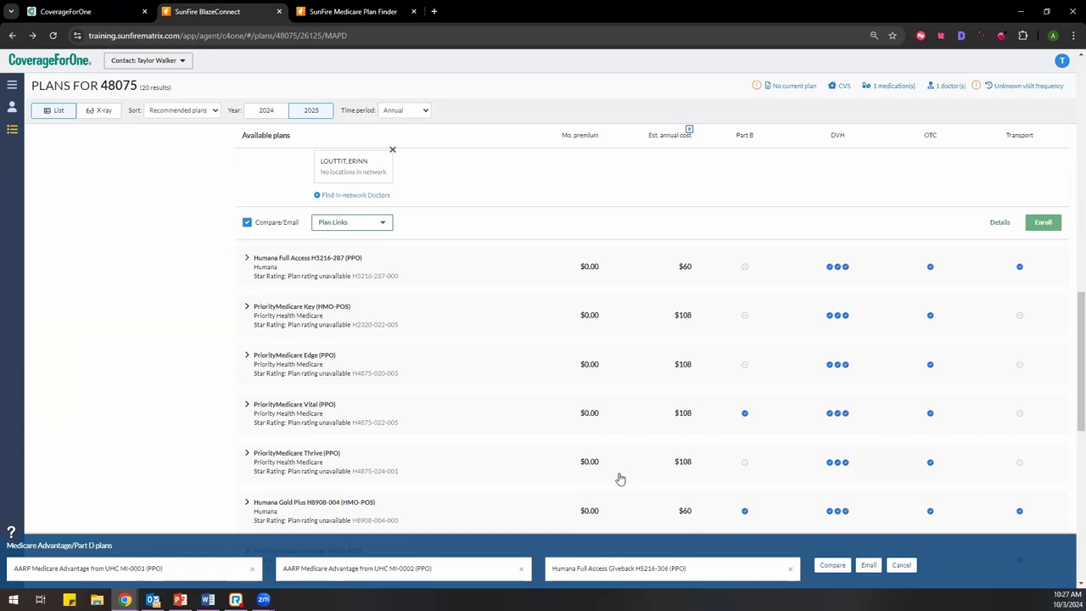
scroll(622, 481, "up", 5)
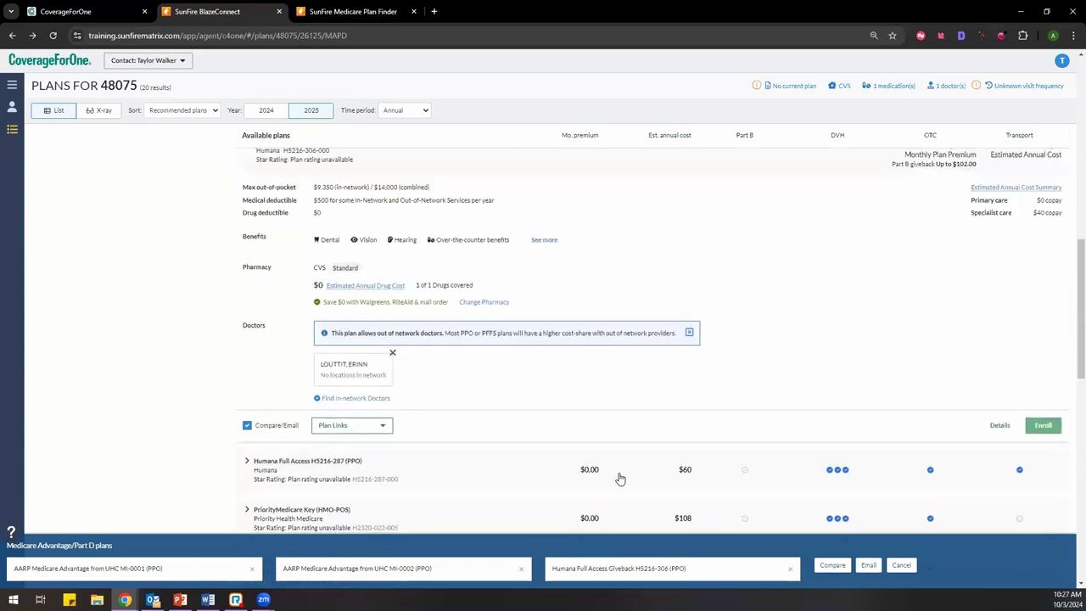
scroll(624, 483, "up", 1)
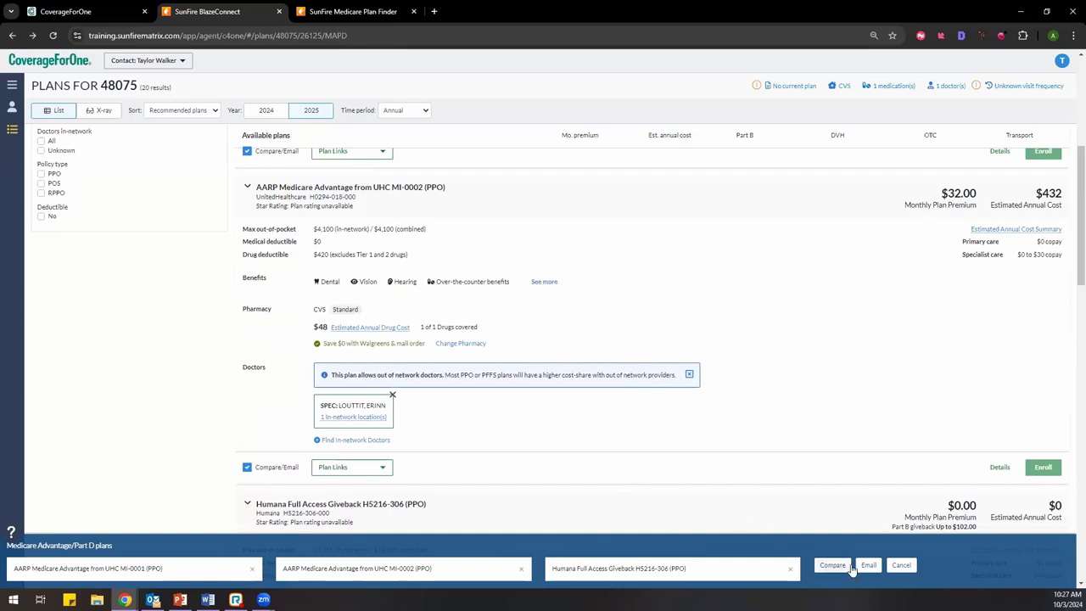
scroll(725, 457, "down", 5)
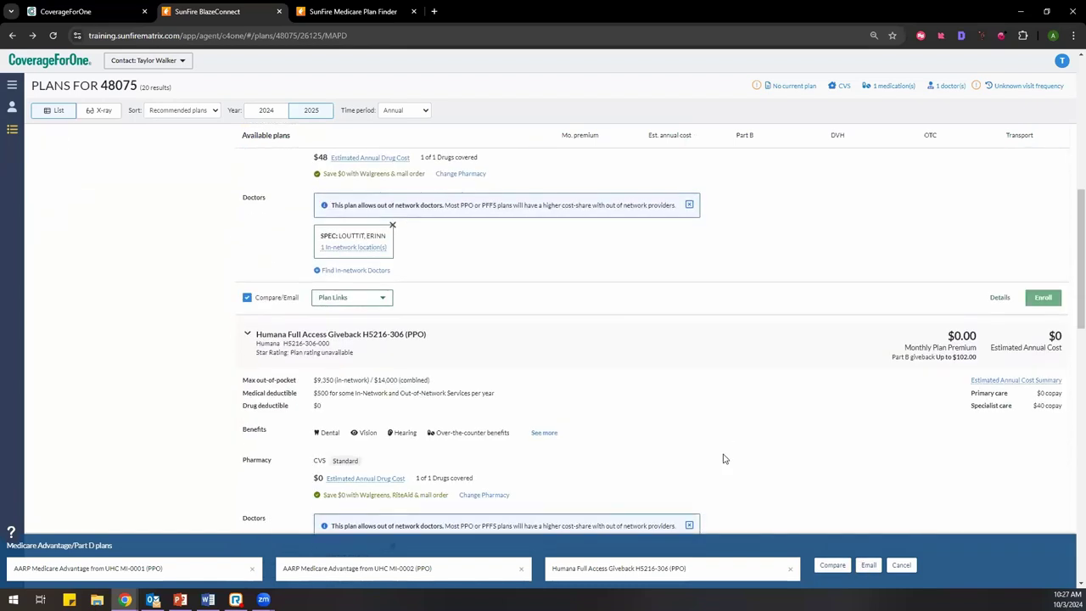
scroll(722, 457, "down", 1)
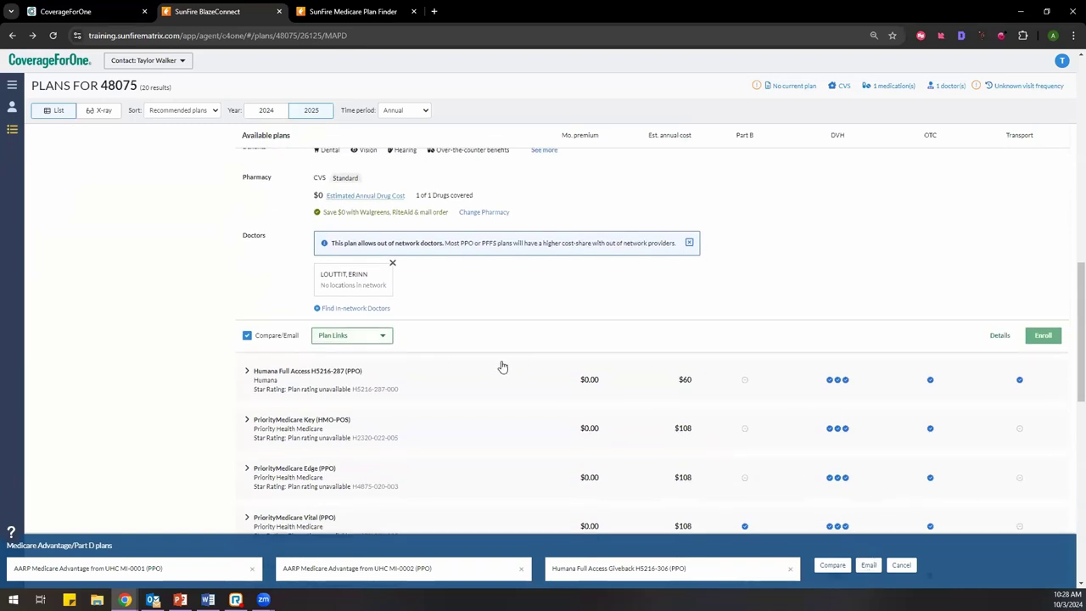
scroll(598, 373, "up", 6)
scroll(601, 373, "up", 4)
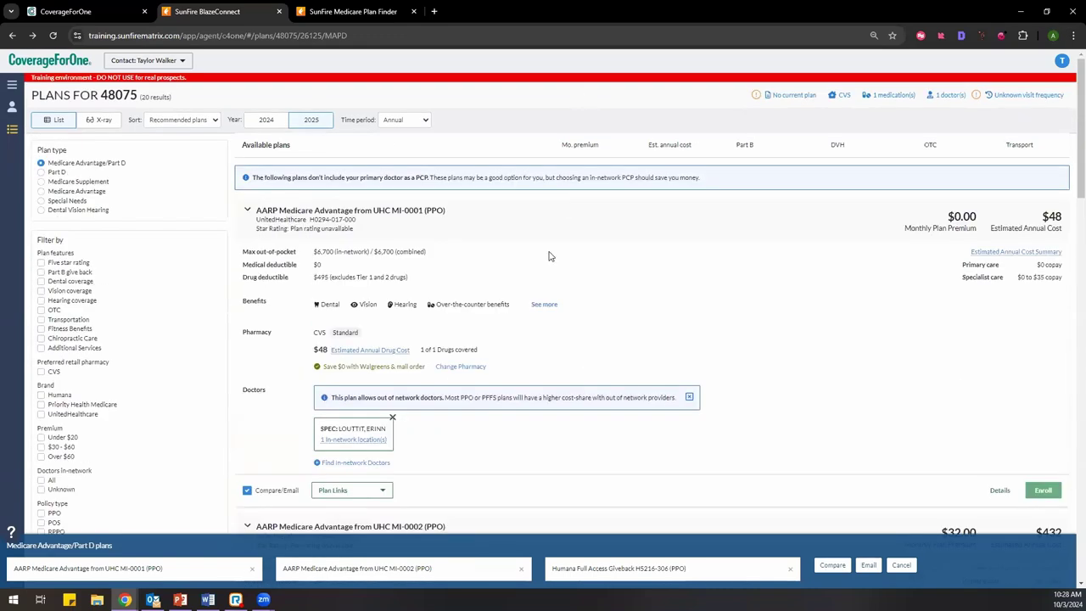
scroll(579, 293, "down", 4)
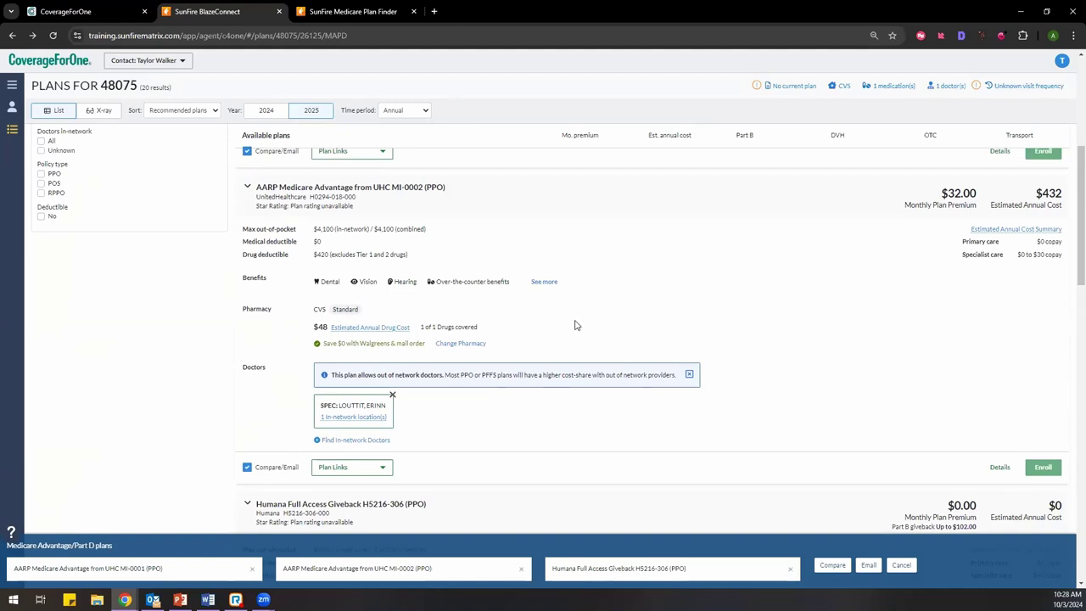
scroll(575, 325, "down", 3)
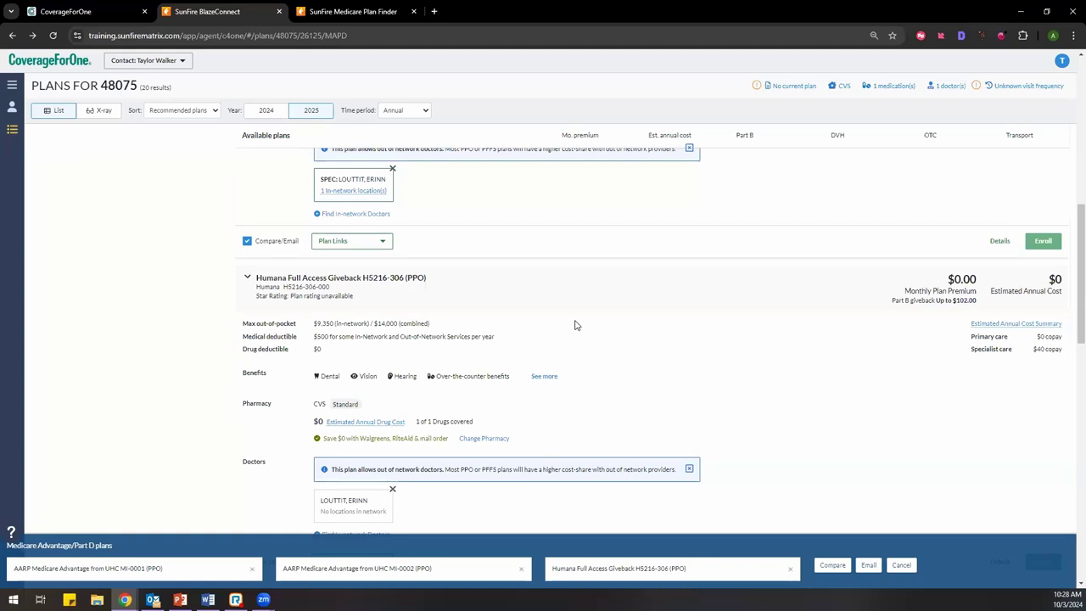
scroll(574, 325, "down", 3)
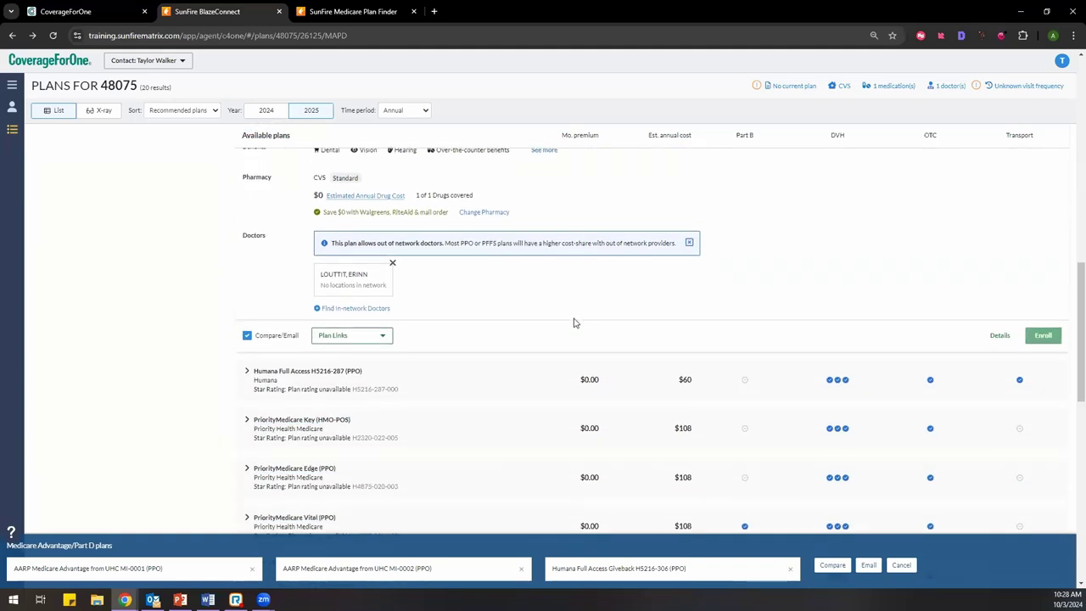
scroll(572, 321, "up", 10)
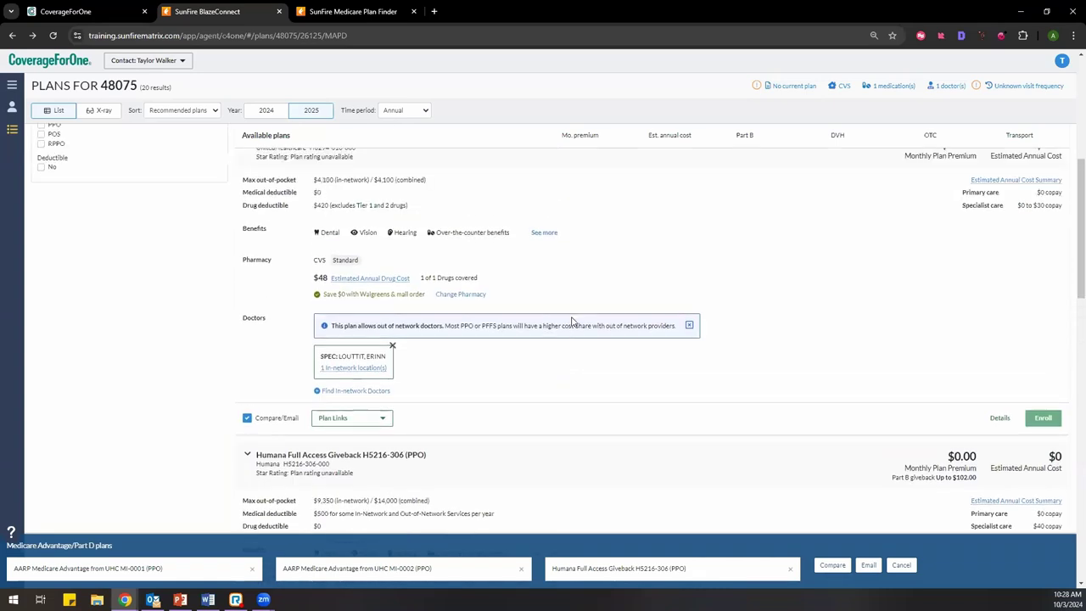
scroll(572, 321, "down", 1)
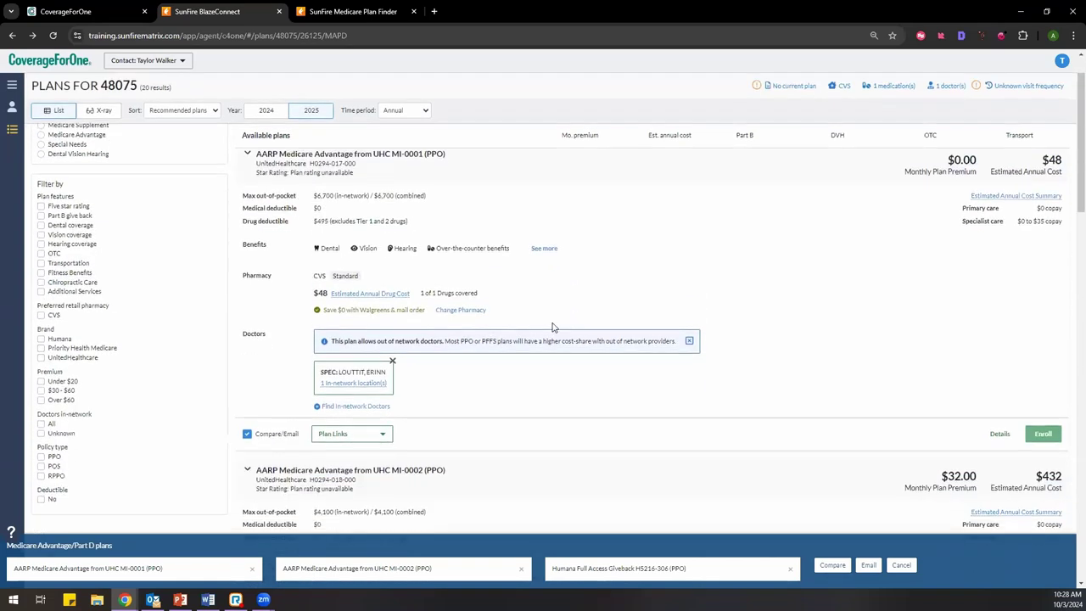
left_click(350, 443)
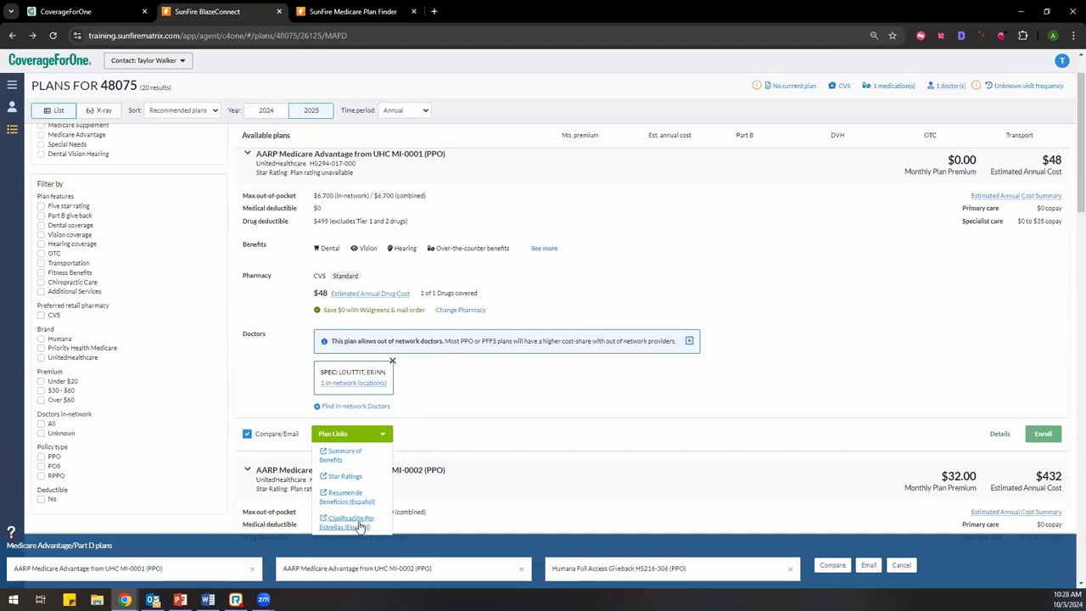
left_click(425, 401)
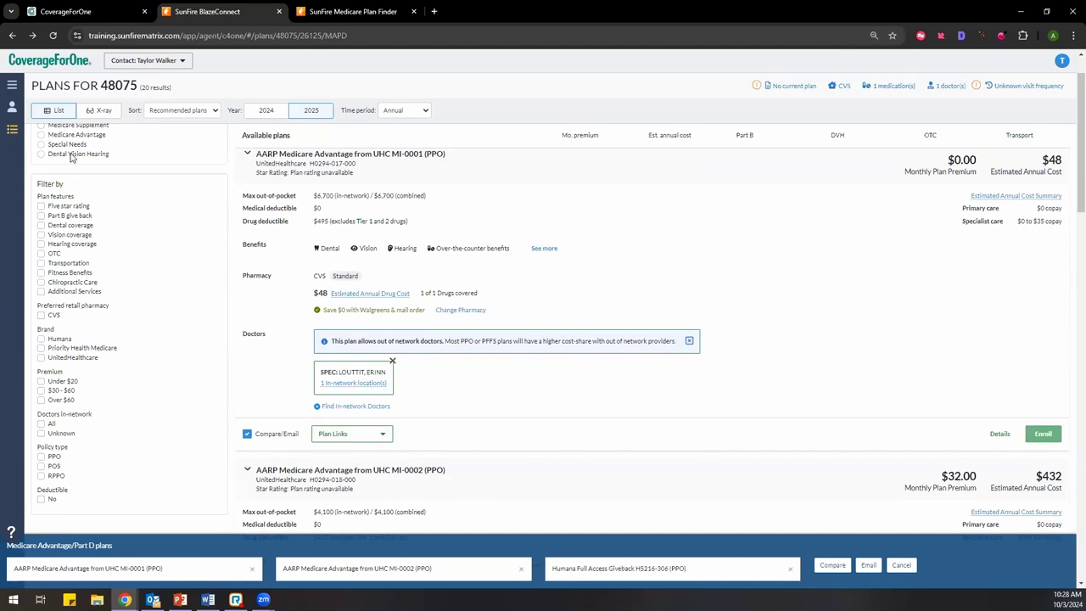
Step: Switch the Plan type to Medicare Supplement and scroll through the resulting plan cards
scroll(43, 176, "up", 1)
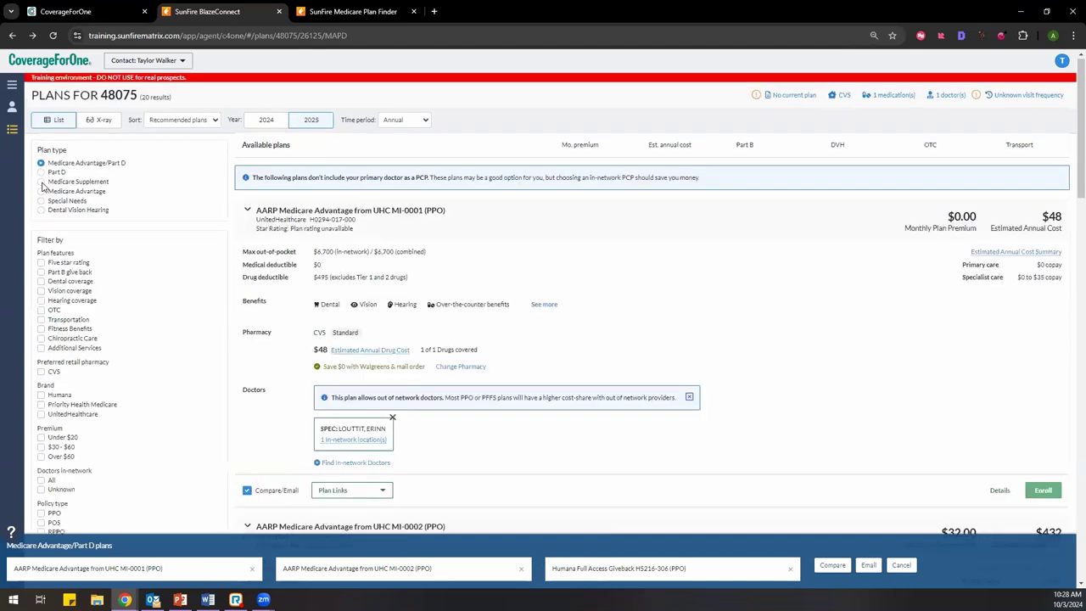
left_click(42, 180)
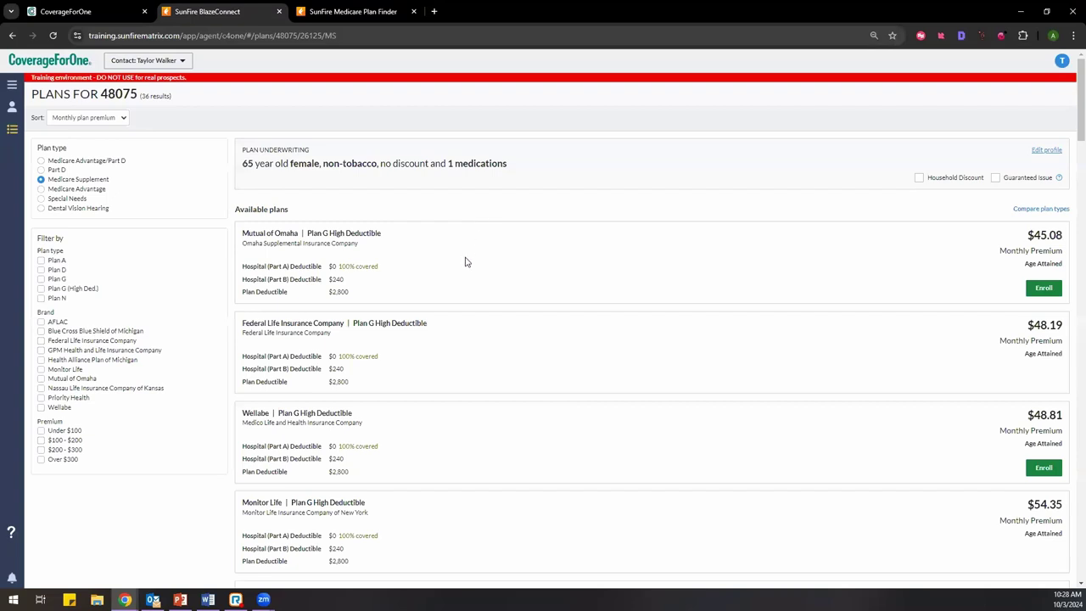
scroll(460, 285, "down", 2)
scroll(460, 286, "down", 3)
scroll(461, 286, "up", 5)
Step: Highlight the Mutual of Omaha, Monitor Life and Wellabe carrier names on the plan cards
left_click_drag(237, 235, 306, 236)
left_click(304, 246)
left_click_drag(242, 502, 281, 504)
left_click_drag(271, 413, 248, 413)
left_click(262, 405)
left_click_drag(242, 413, 364, 423)
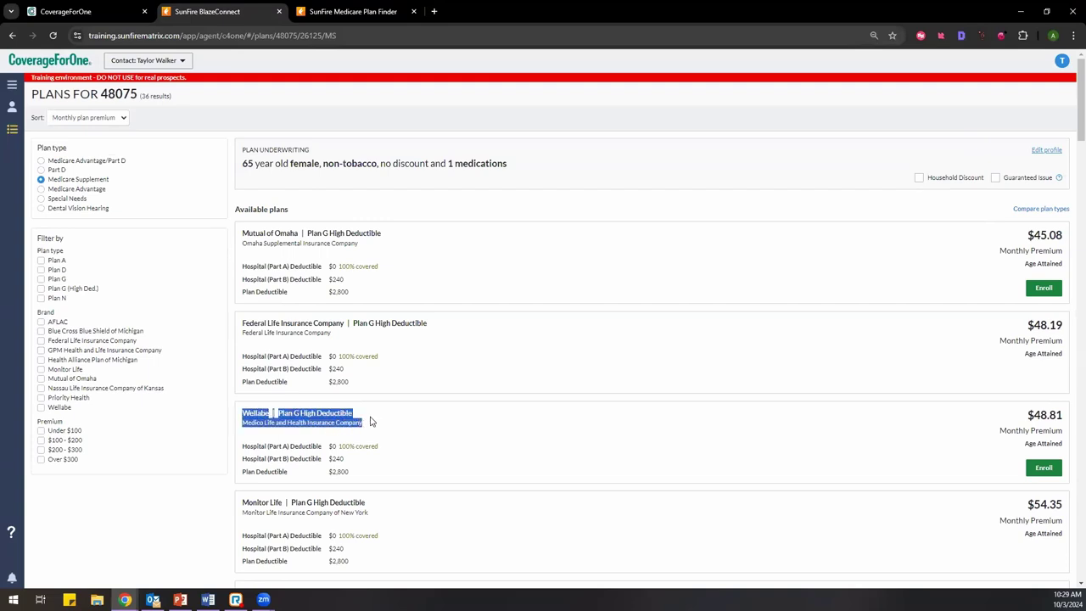
left_click(342, 390)
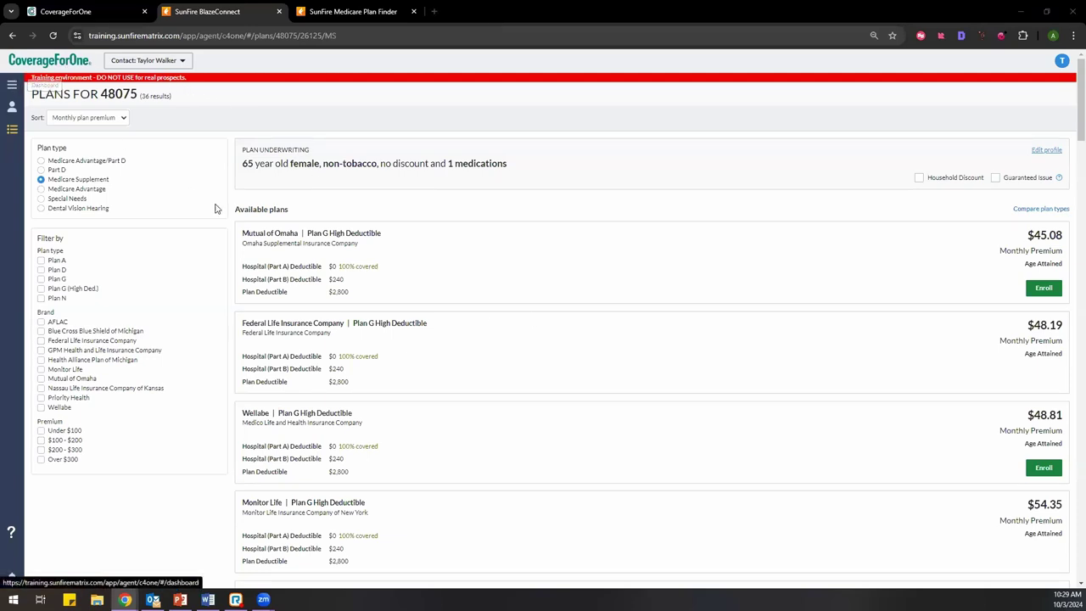
left_click(12, 89)
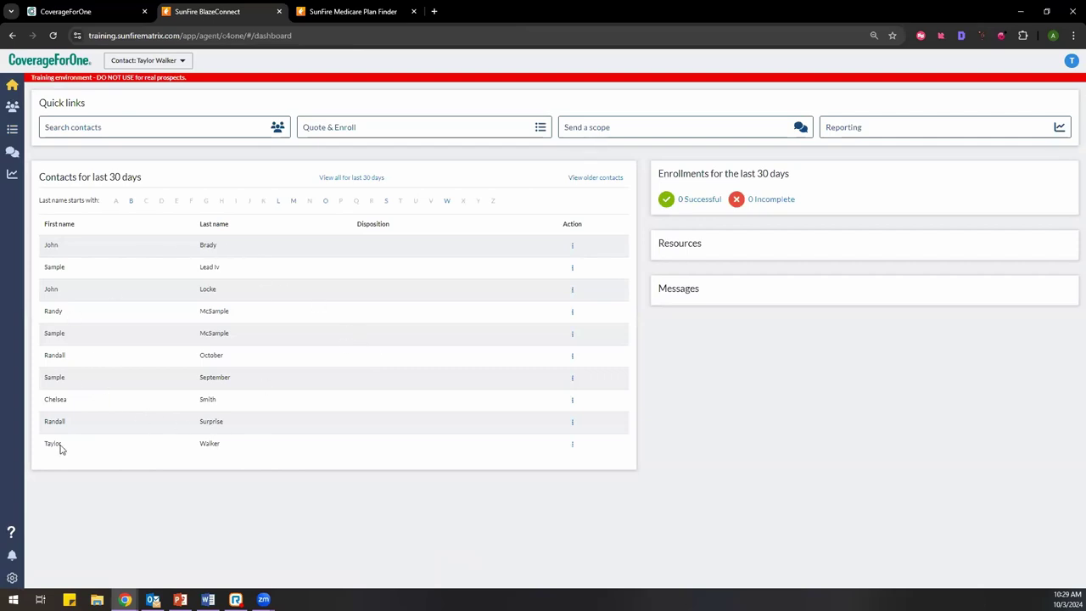
left_click(572, 445)
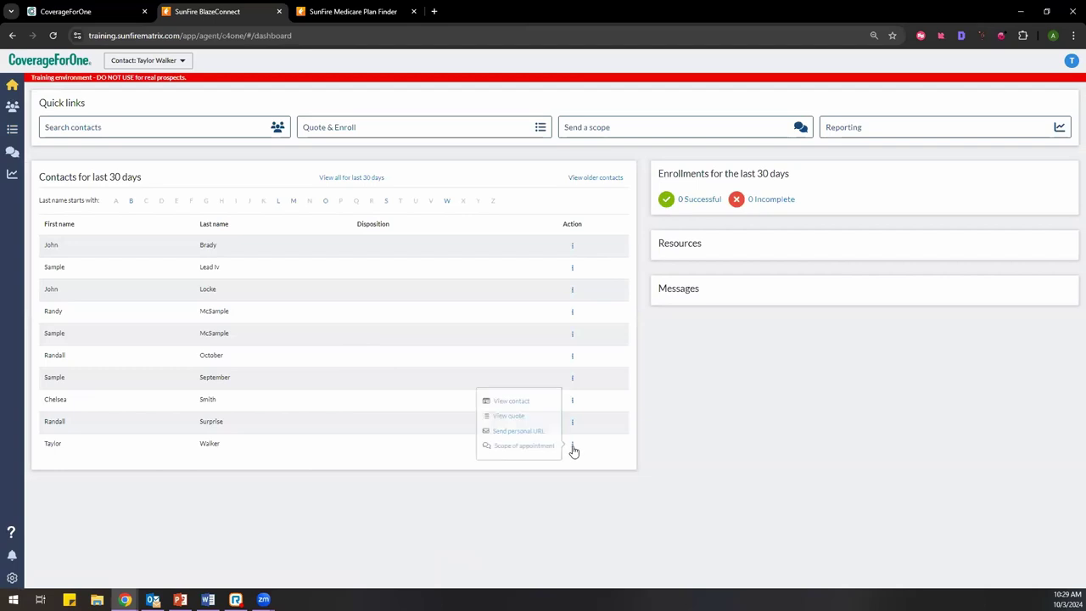
left_click(509, 416)
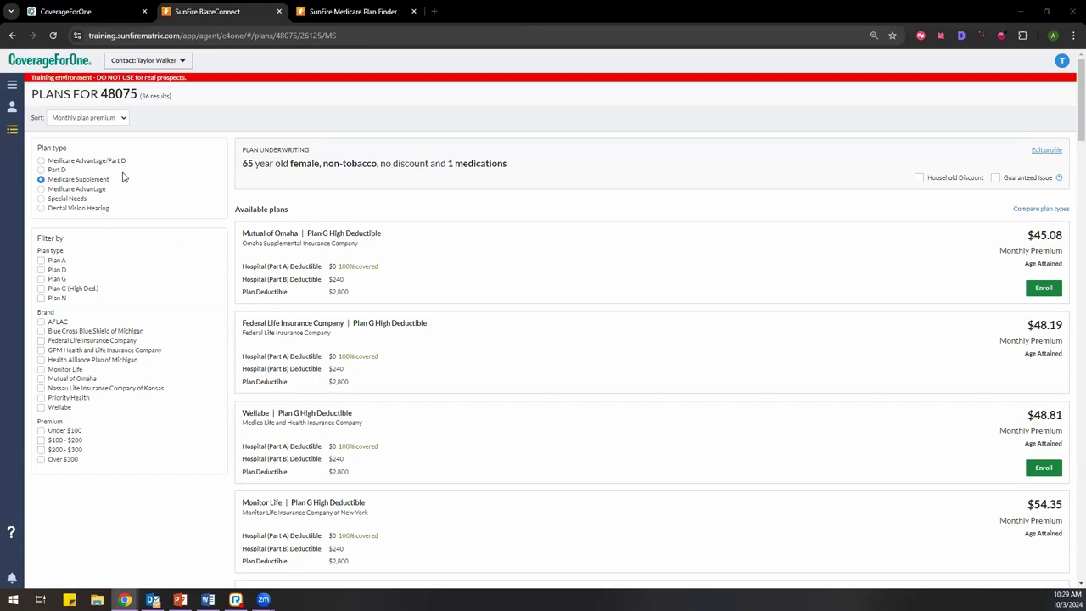
Step: Try the Medicare Advantage, Special Needs and Dental Vision Hearing plan types, ending on Medicare Advantage/Part D
left_click(60, 191)
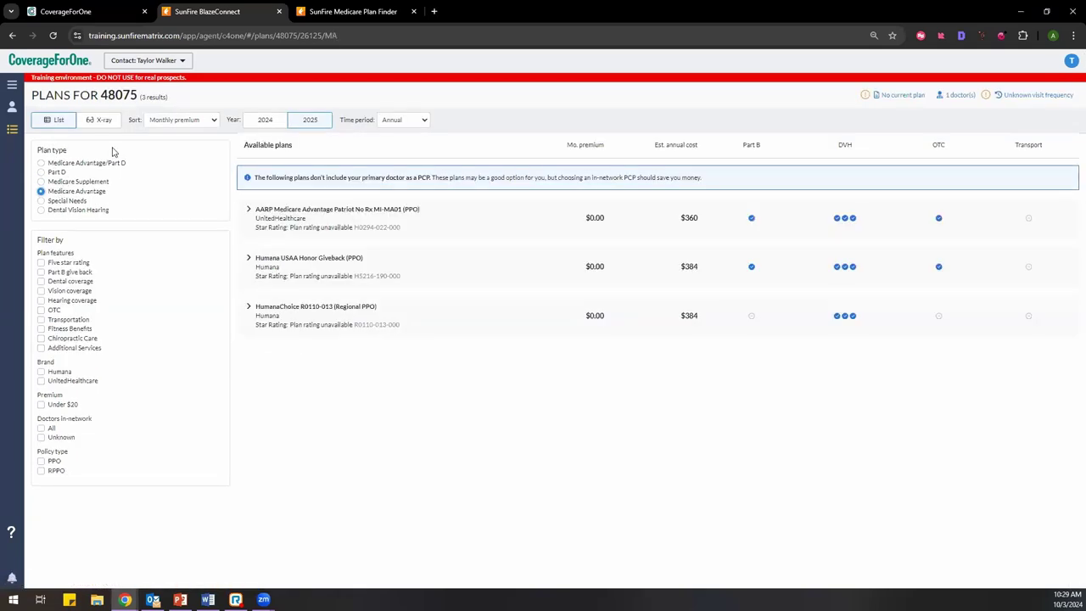
left_click(73, 201)
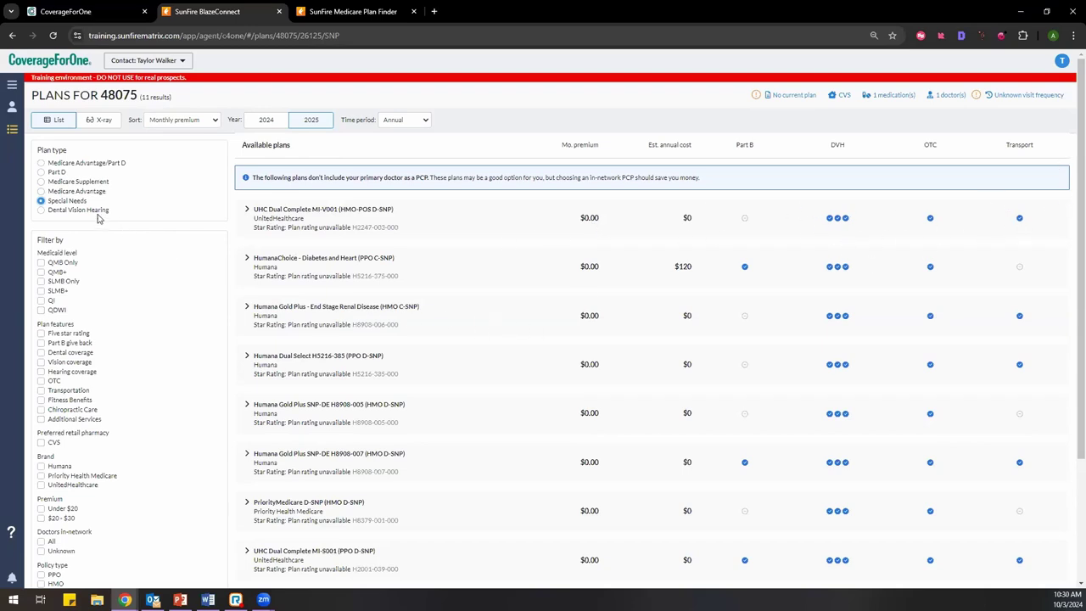
left_click(41, 210)
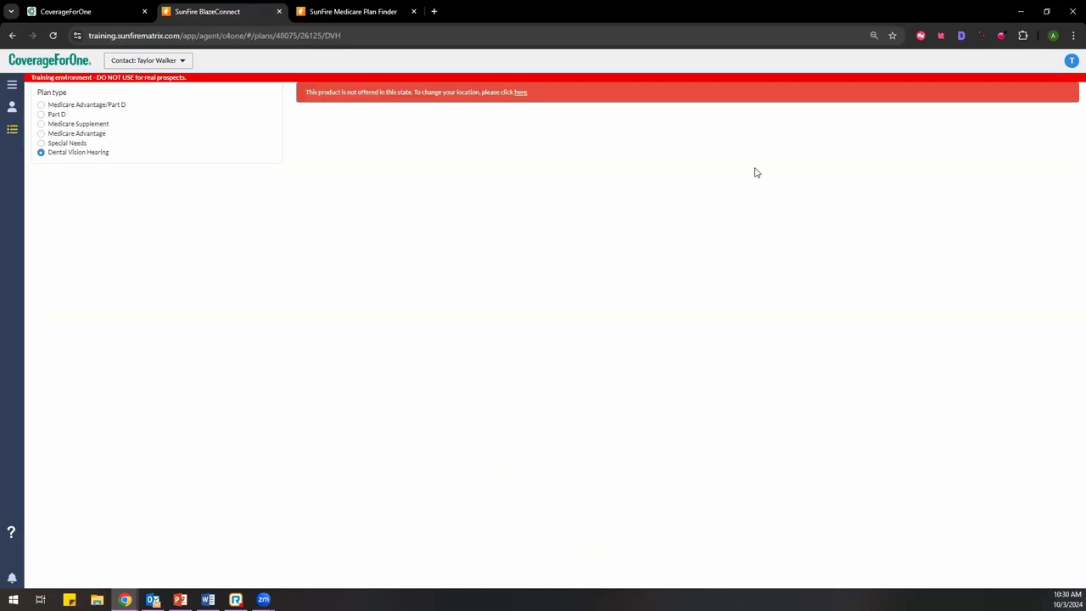
left_click(49, 105)
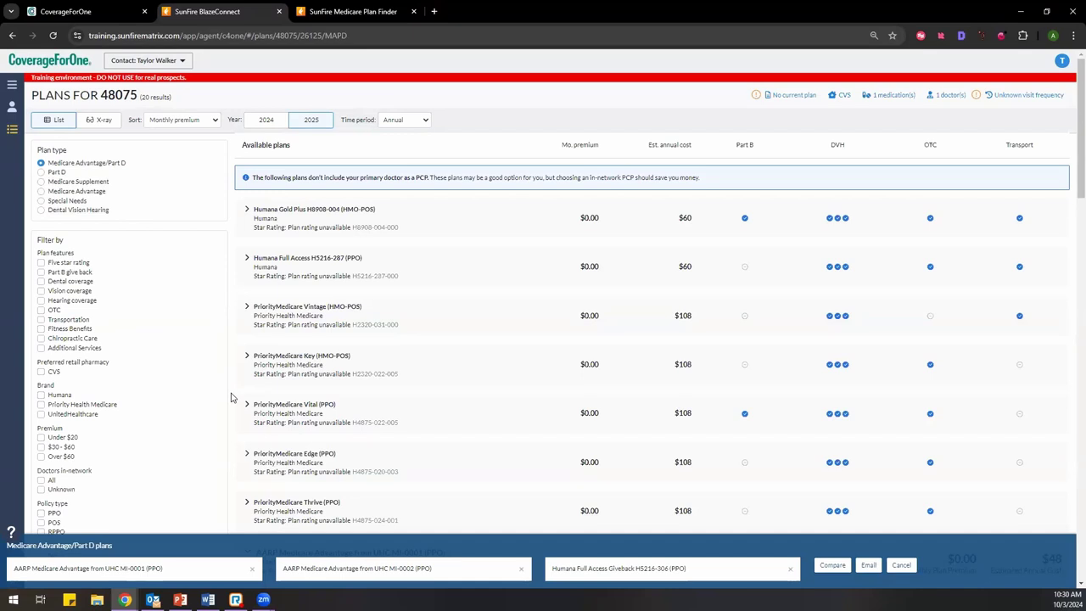
Step: Apply the Part B give back plan feature filter, narrowing results to 4 plans
scroll(207, 357, "down", 1)
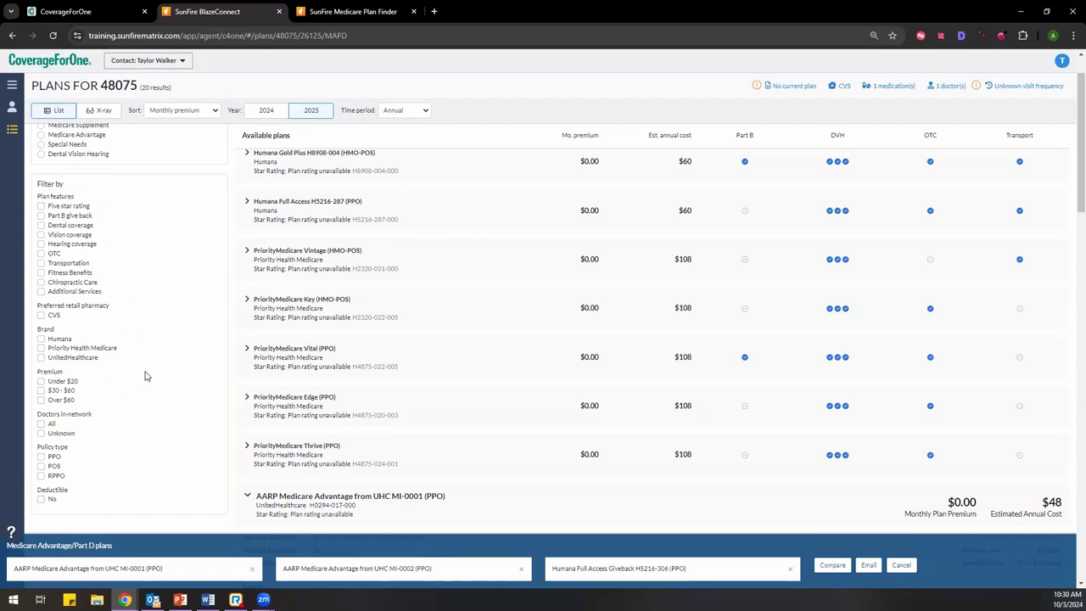
scroll(144, 376, "up", 1)
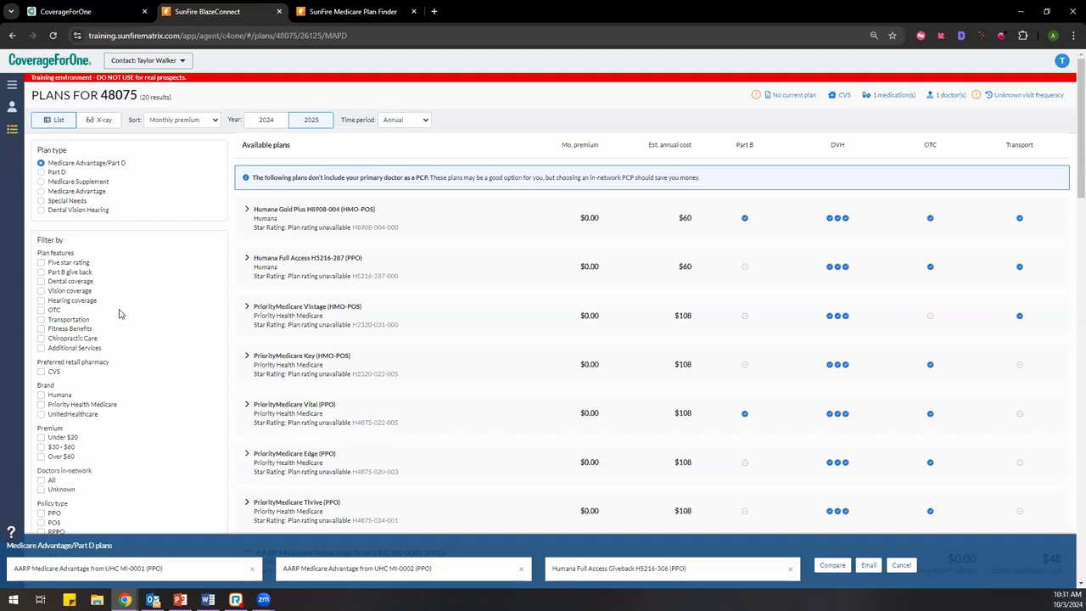
left_click(42, 272)
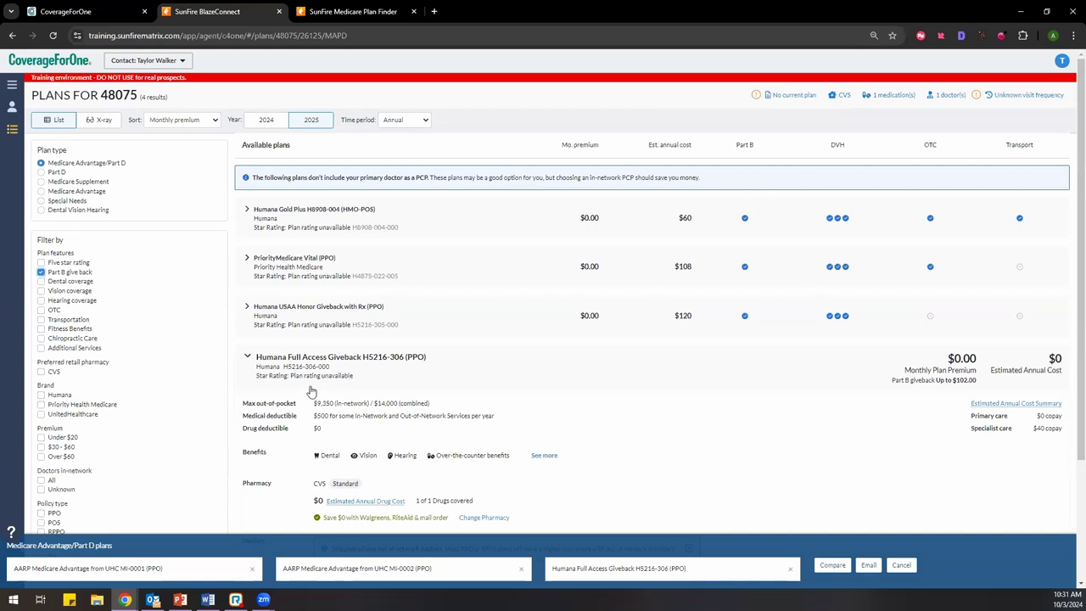
scroll(311, 392, "down", 2)
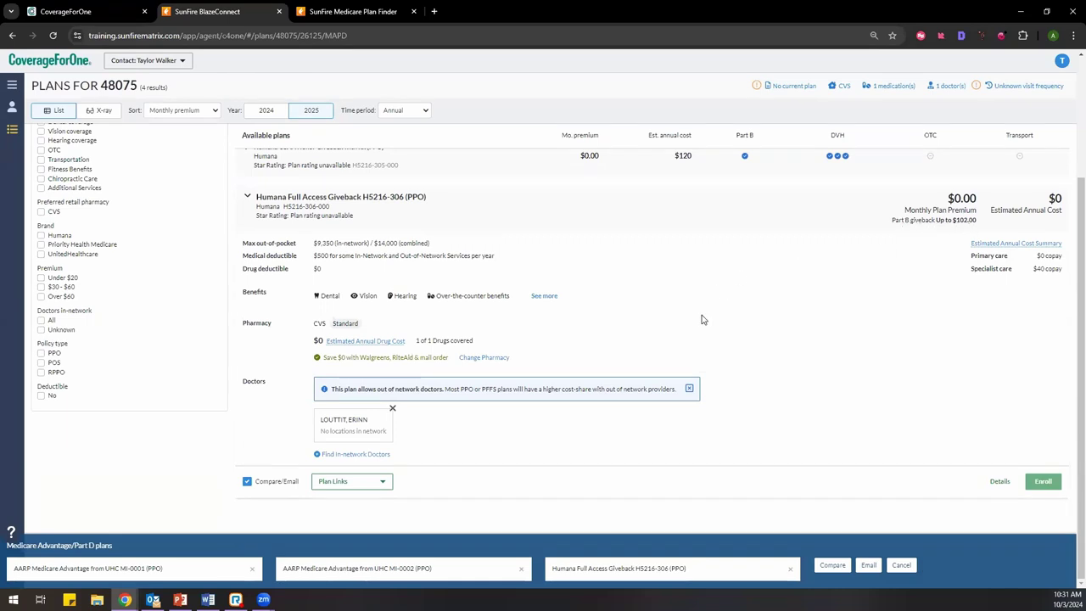
scroll(705, 320, "up", 3)
Step: Toggle the Humana USAA Honor Giveback and Humana Full Access Giveback plan details
left_click(247, 311)
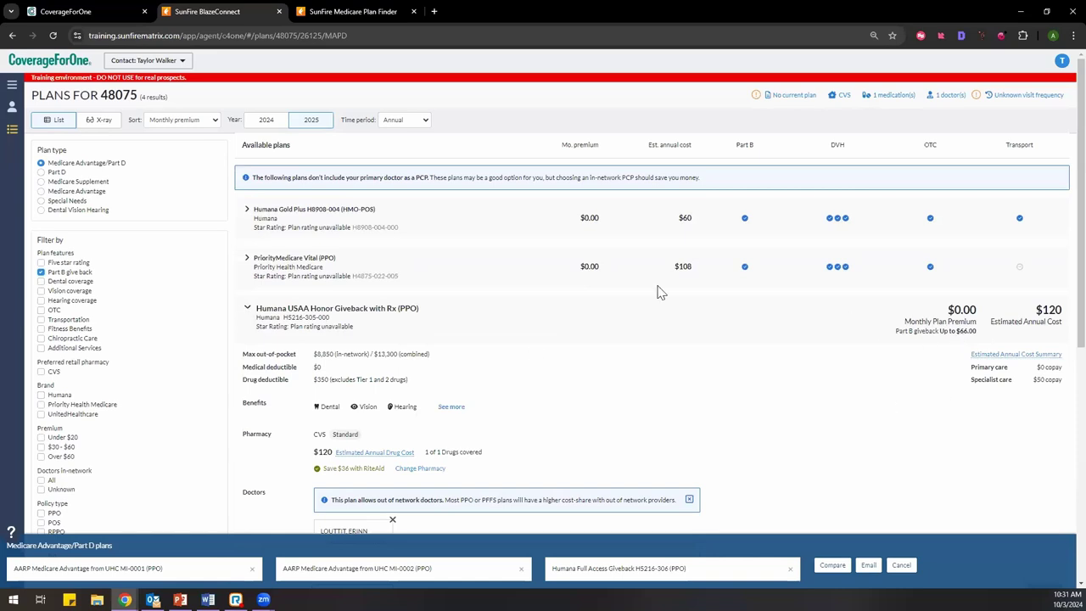
left_click(246, 309)
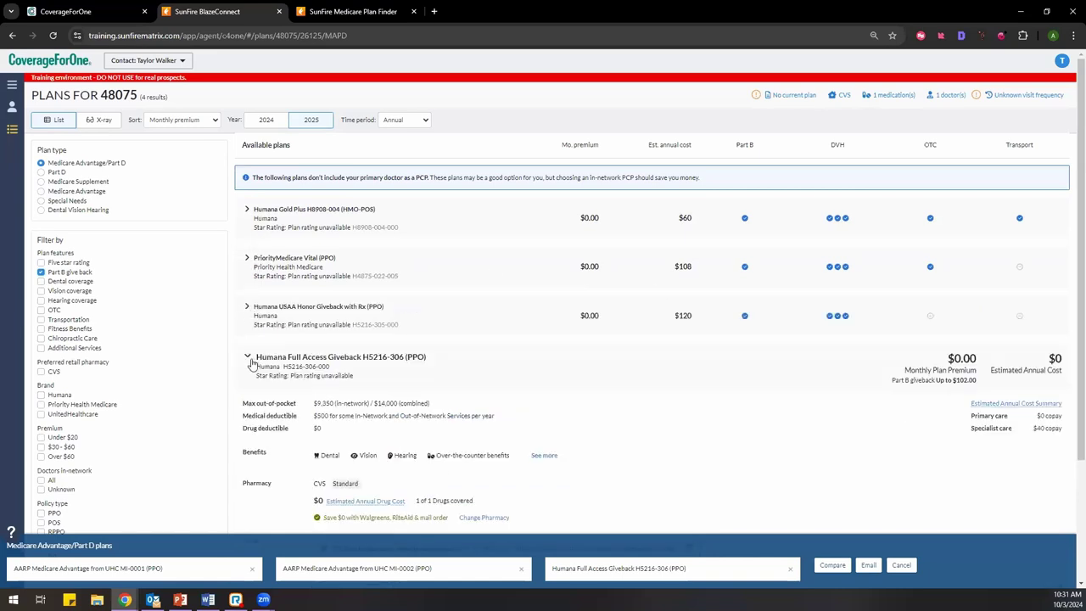
left_click(248, 358)
left_click(248, 358)
Step: Add Hearing coverage and Transportation filters, then review the remaining Humana Gold Plus plan's details
left_click(247, 358)
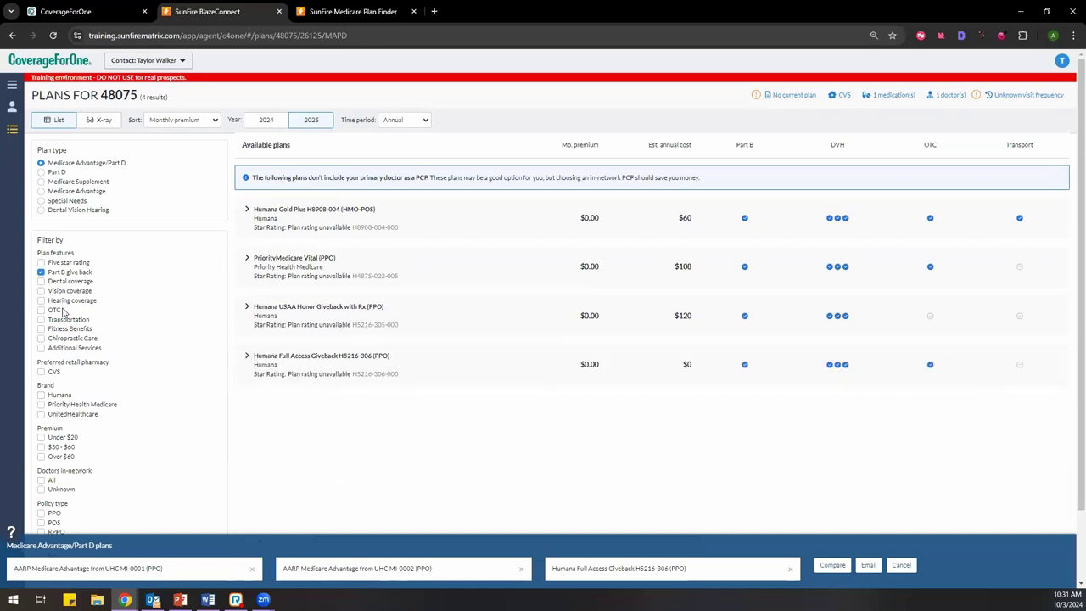
left_click(72, 301)
left_click(61, 320)
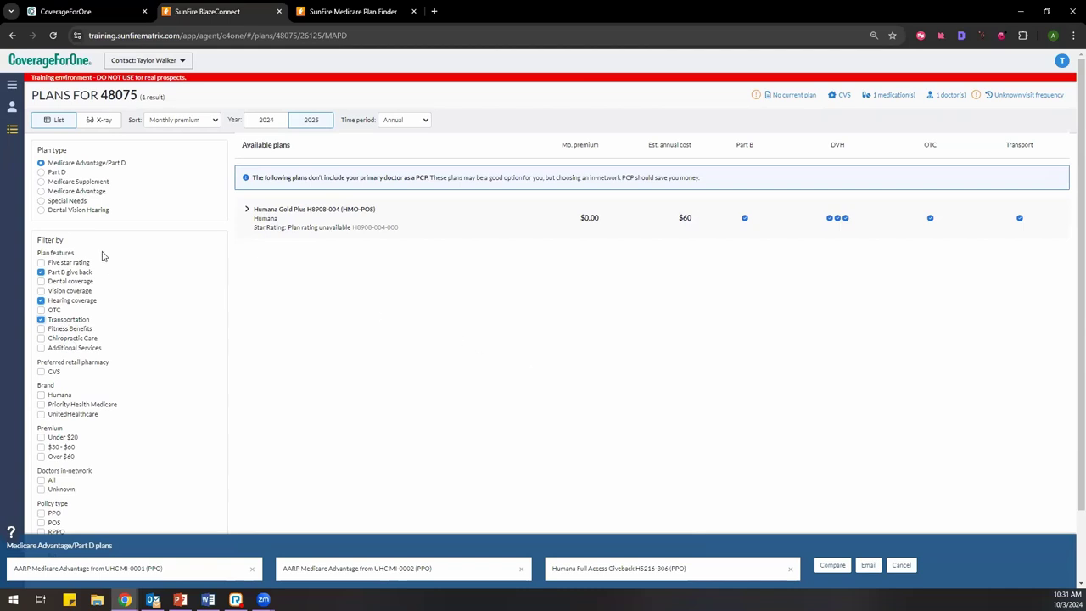
left_click(248, 212)
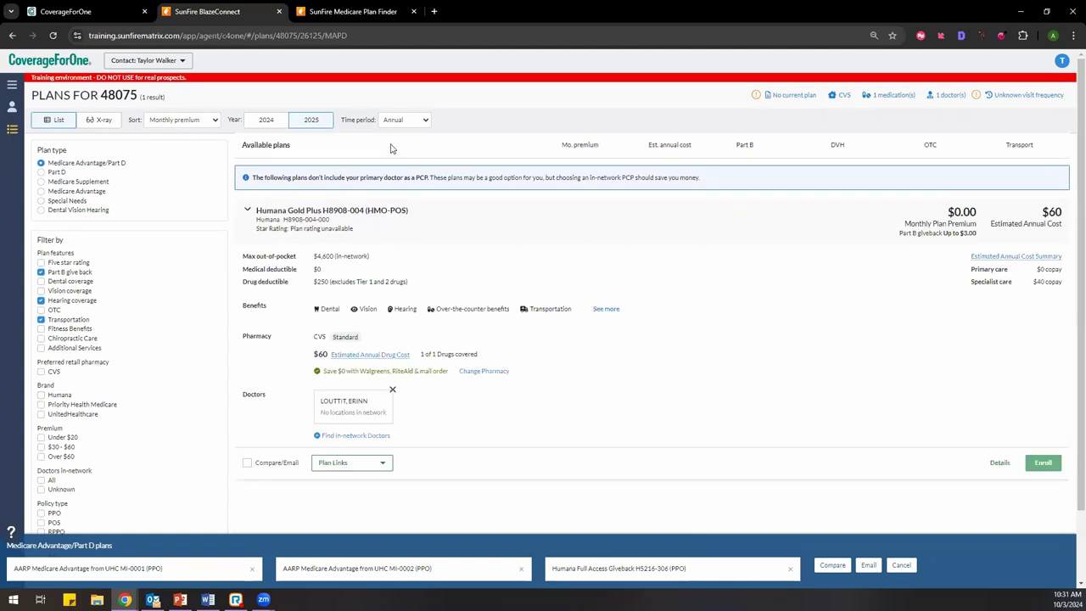
left_click(248, 211)
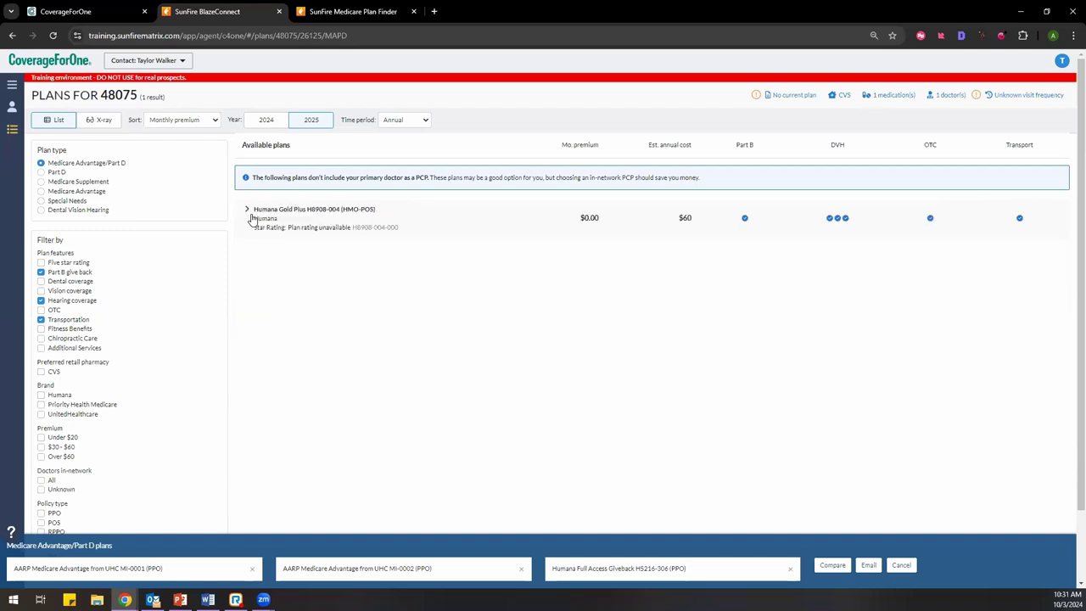
scroll(148, 312, "down", 2)
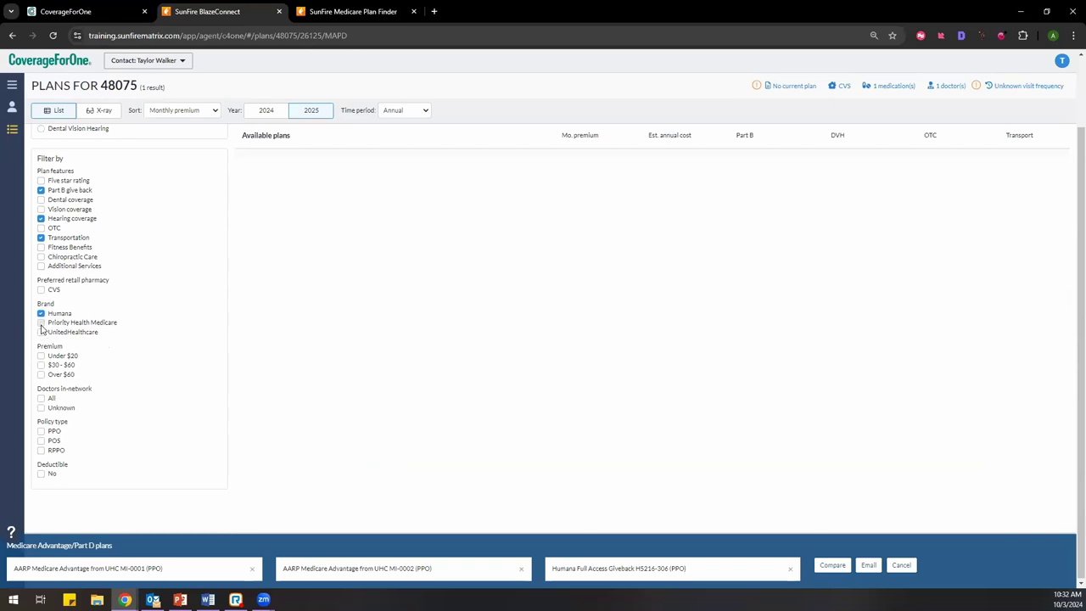
Step: Remove the Humana brand, Transportation and Part B give back filters
left_click(41, 313)
left_click(42, 320)
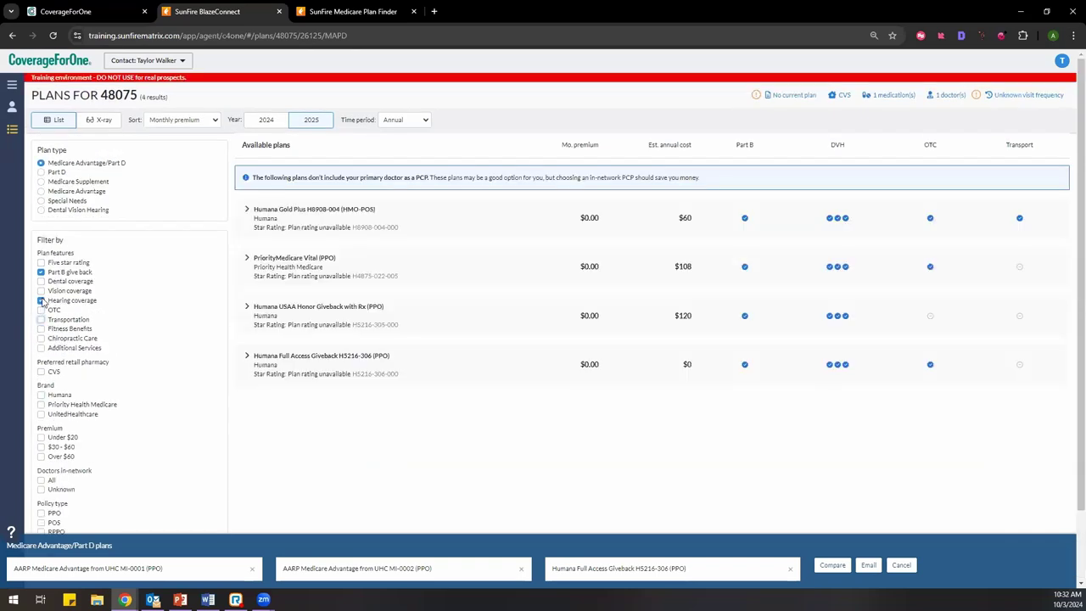
left_click(40, 271)
scroll(142, 358, "down", 1)
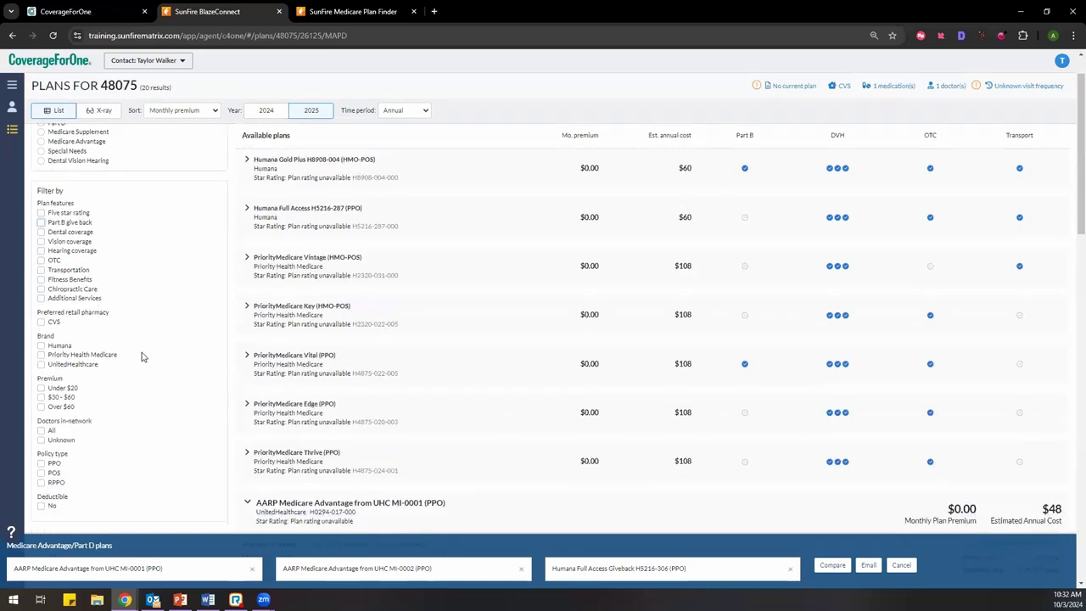
scroll(142, 357, "down", 1)
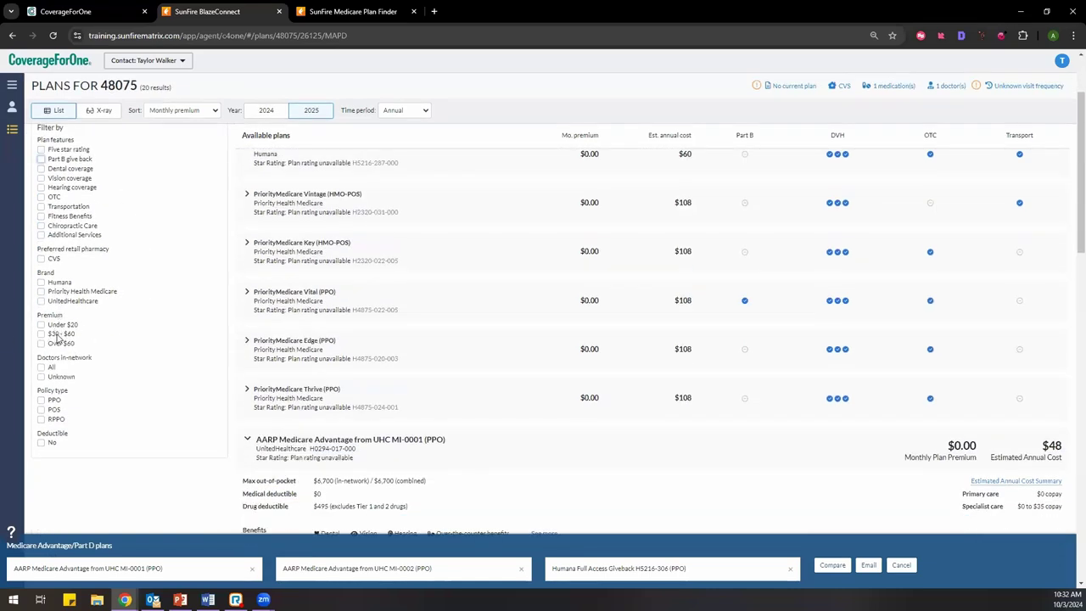
Step: Try the Premium Under $20 and PPO filters, then clear both to list all 20 plans
left_click(56, 325)
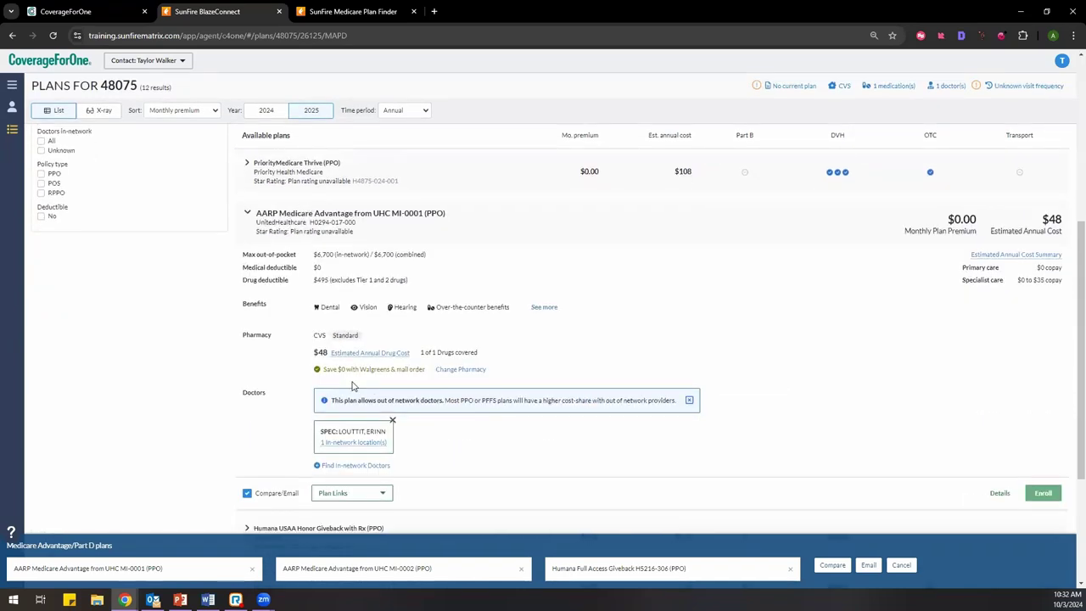
scroll(353, 386, "up", 3)
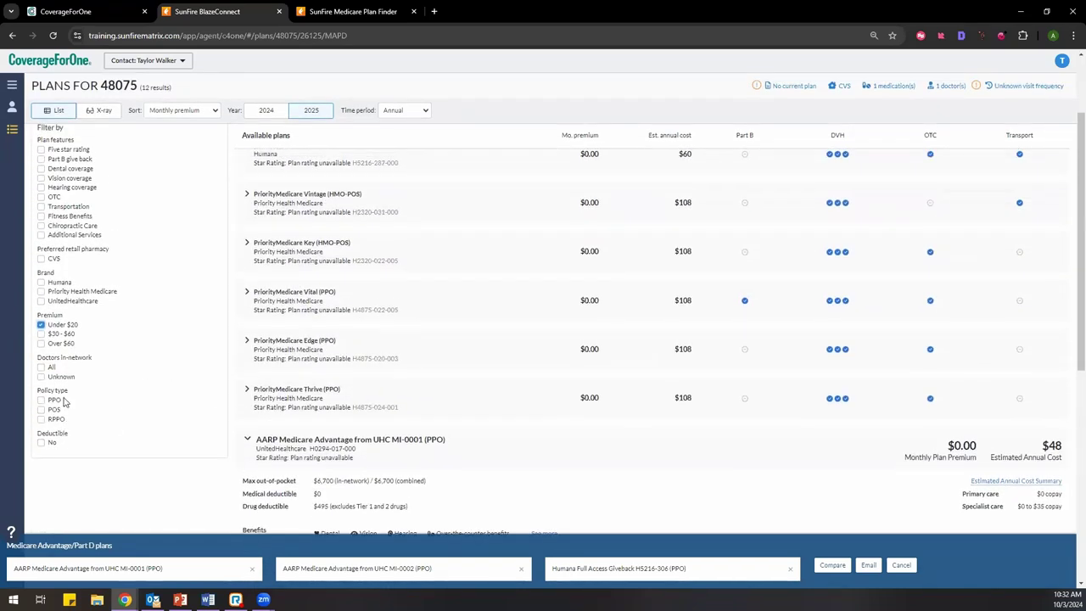
left_click(54, 400)
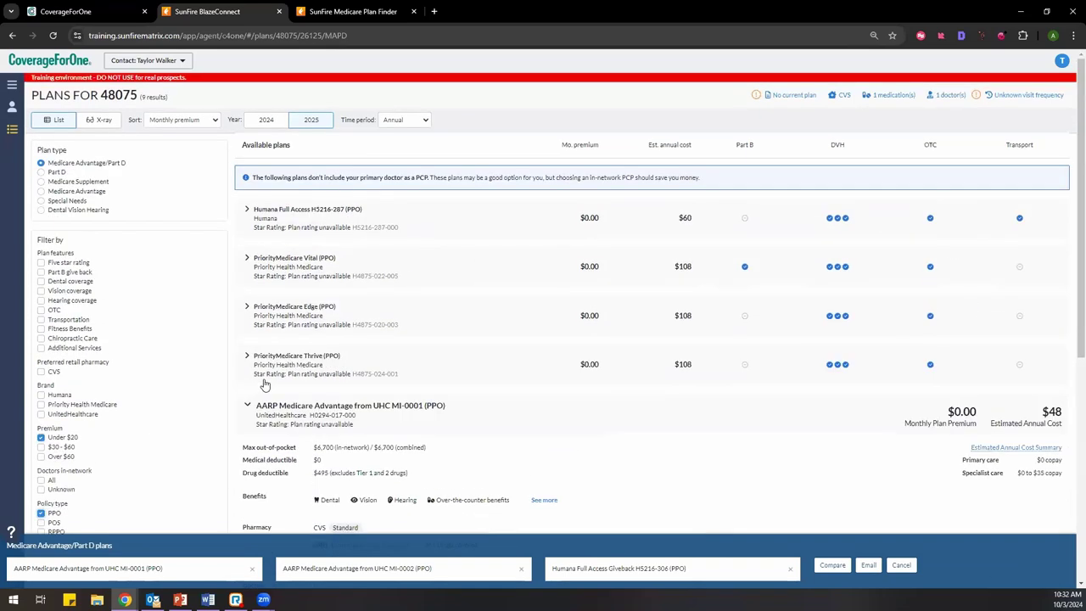
left_click(41, 514)
left_click(40, 437)
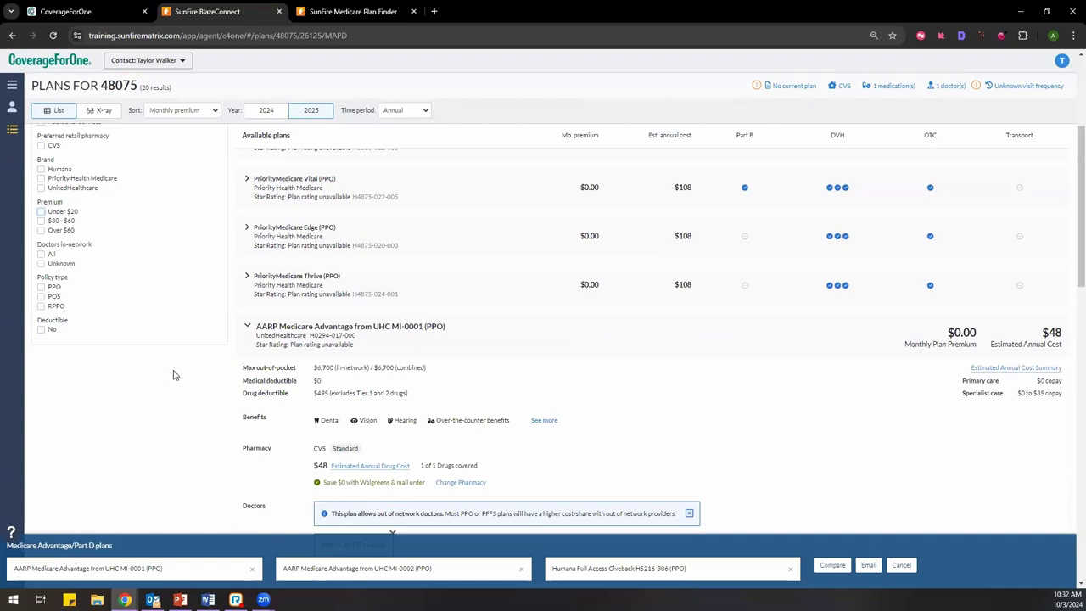
scroll(180, 380, "up", 5)
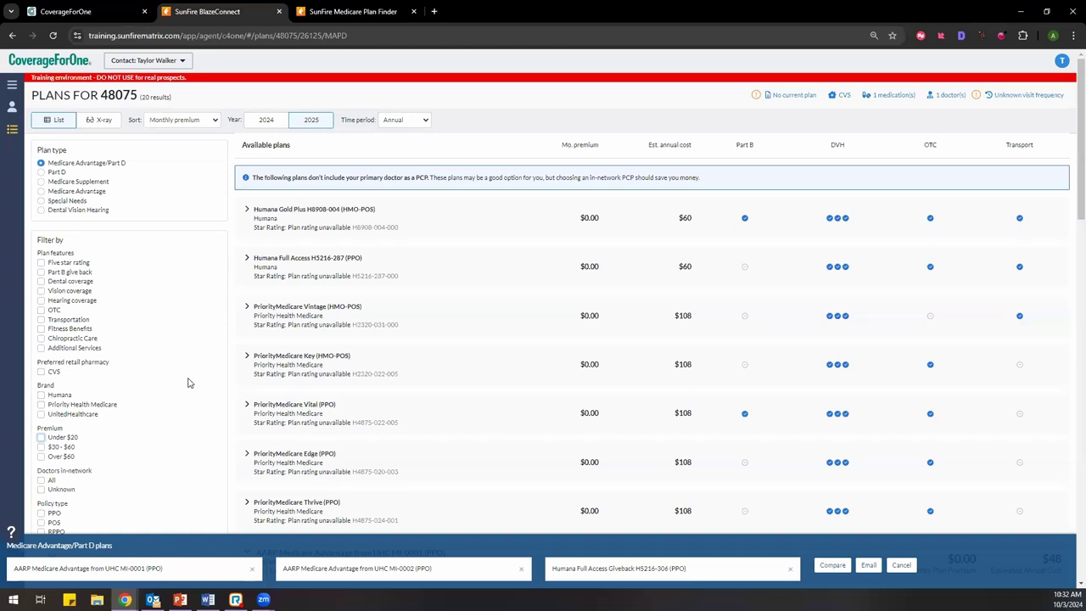
scroll(554, 282, "down", 3)
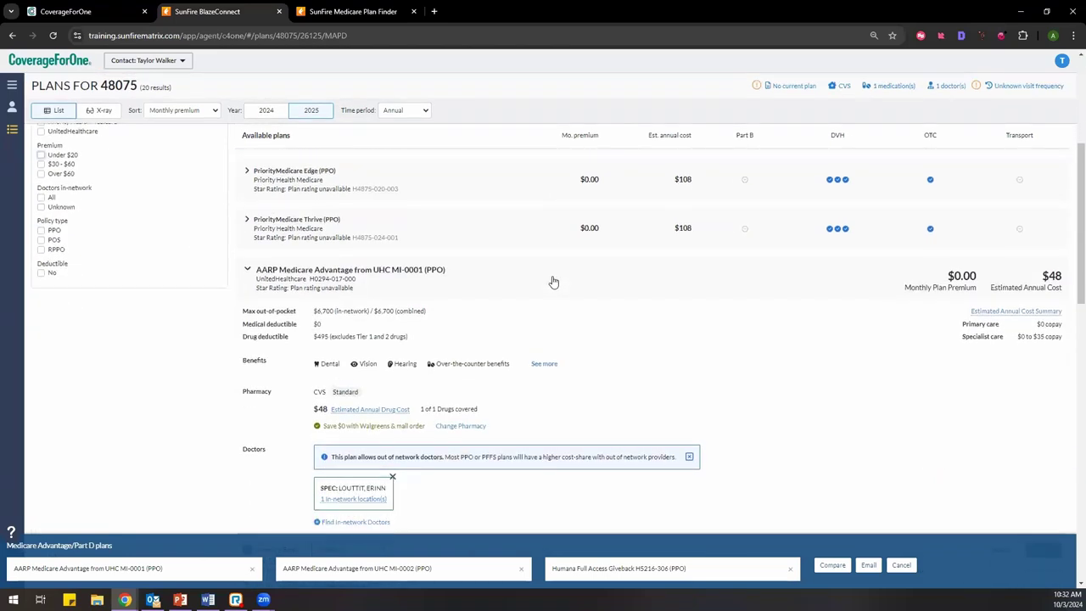
scroll(555, 281, "down", 3)
scroll(555, 281, "up", 3)
Step: Dismiss the comparison tray and switch to the X-ray view of the 20 plans for 48075
left_click(899, 565)
scroll(543, 350, "up", 3)
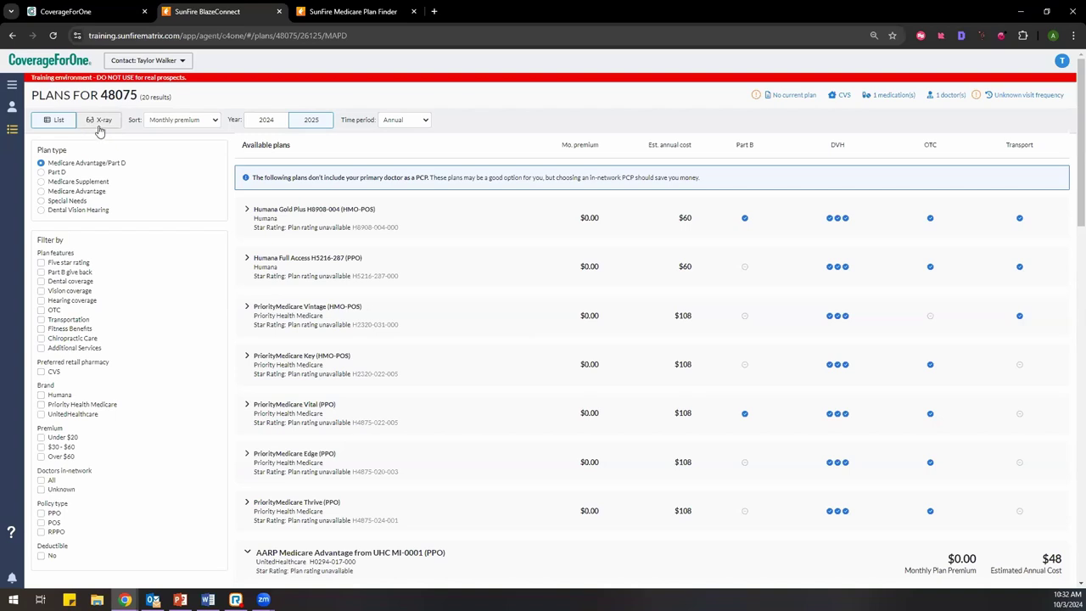
left_click(102, 123)
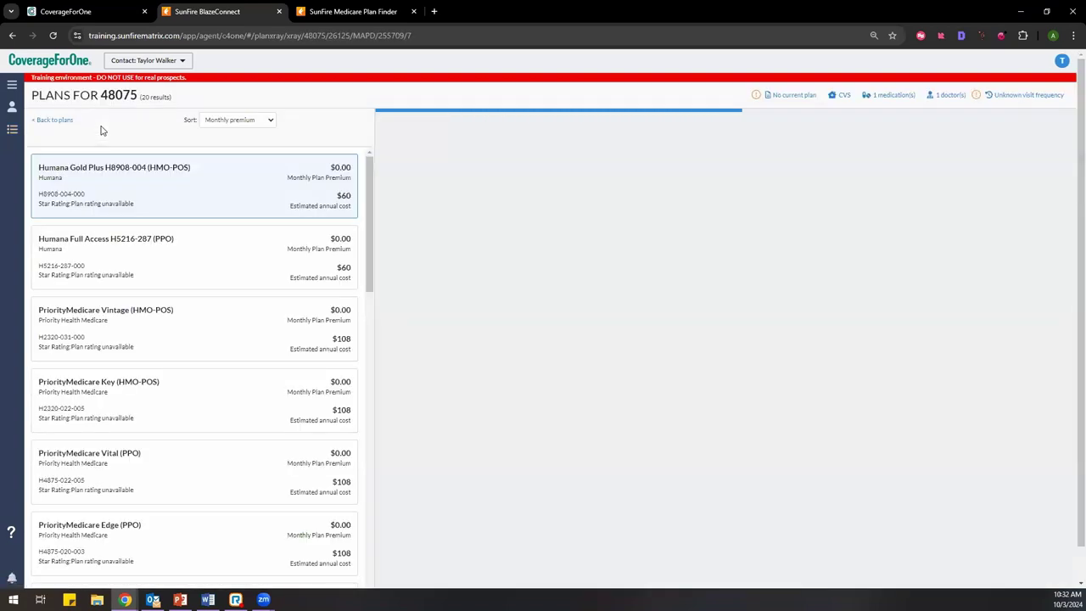
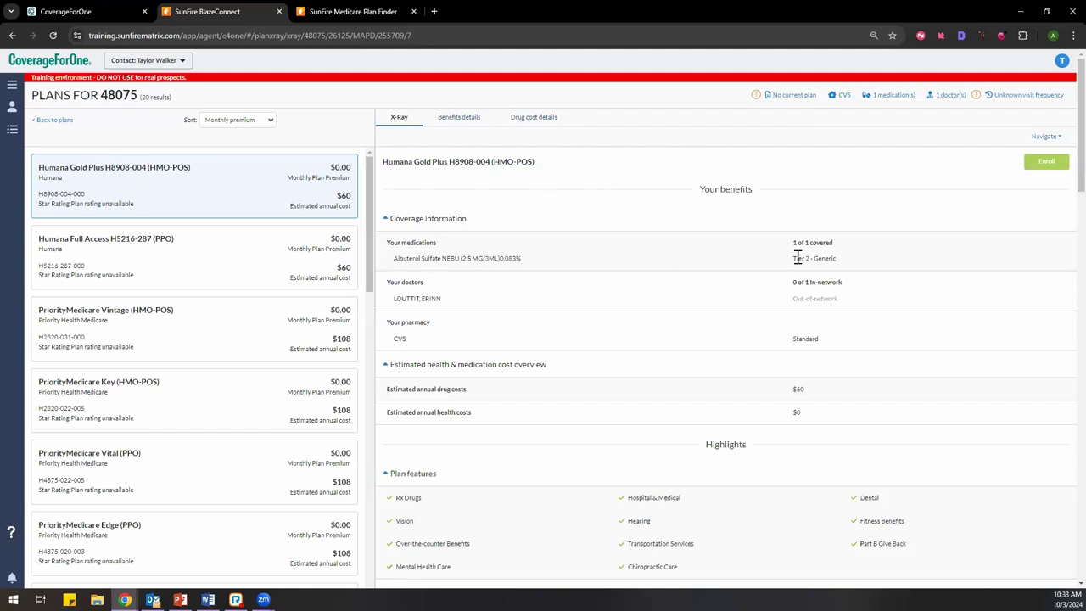
Step: Review the plan's Tier 2 generic drug coverage and CVS pharmacy entry in the X-Ray panel
mouse_move(791, 265)
left_mouse_down()
mouse_move(844, 263)
mouse_move(791, 260)
left_mouse_up()
scroll(750, 288, "down", 1)
left_click_drag(813, 242, 838, 241)
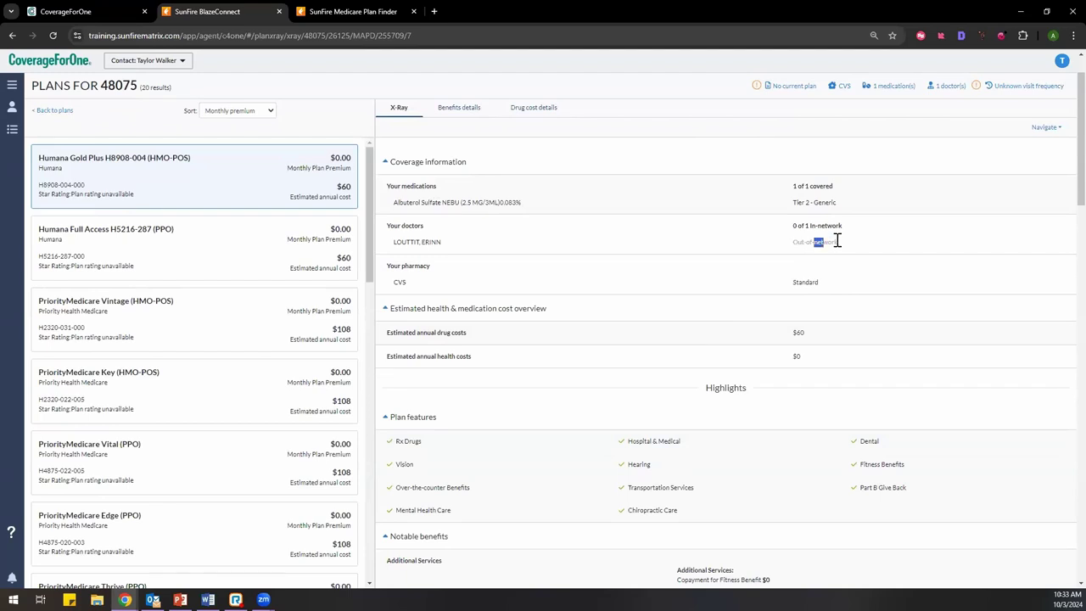
left_click_drag(392, 283, 411, 283)
left_click(557, 325)
scroll(557, 325, "down", 1)
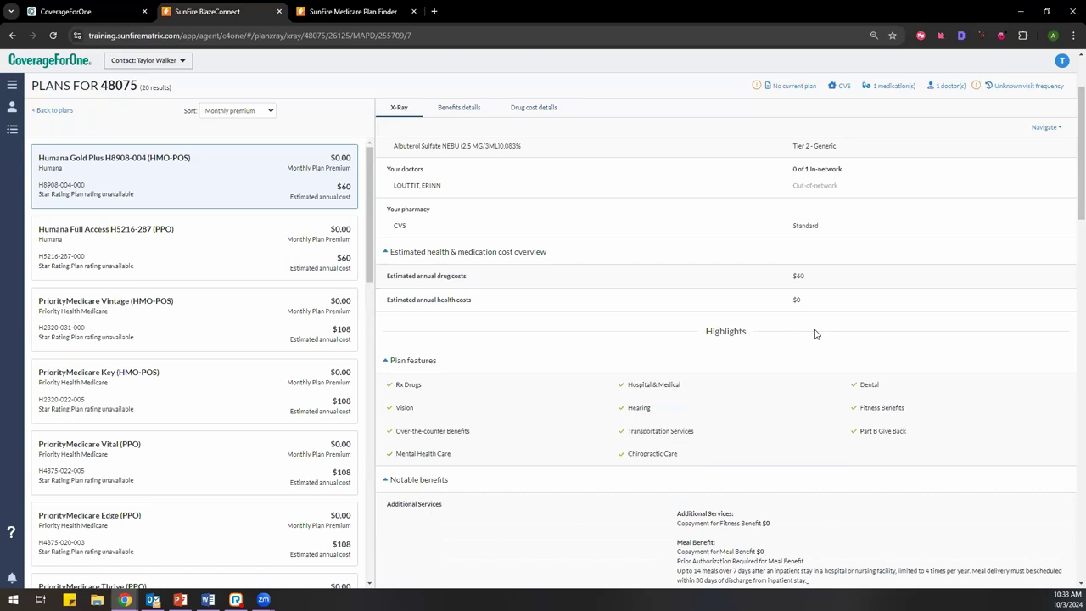
scroll(777, 336, "down", 1)
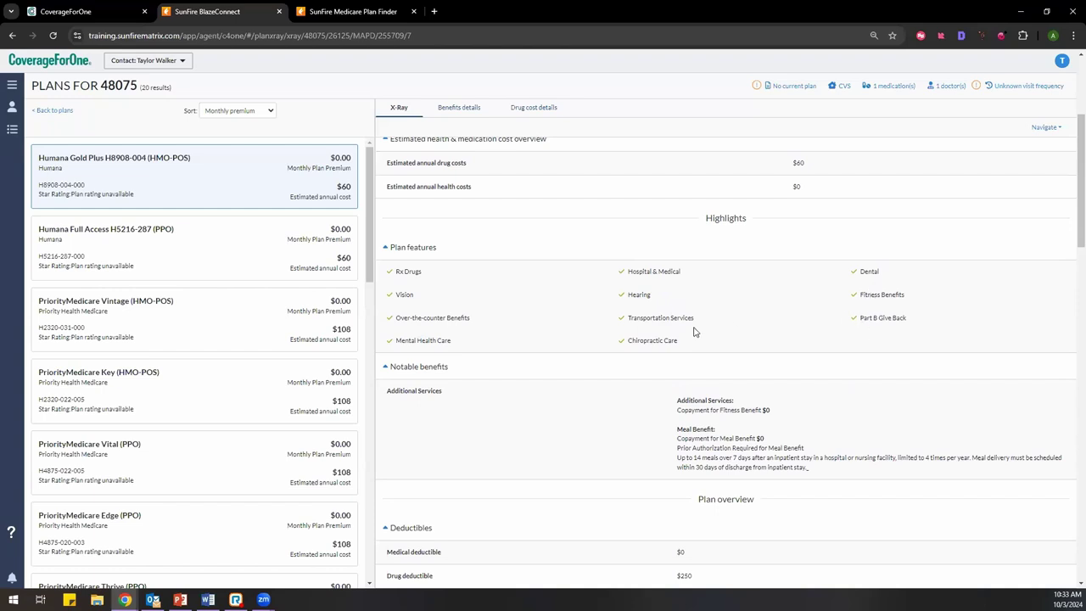
scroll(693, 331, "down", 4)
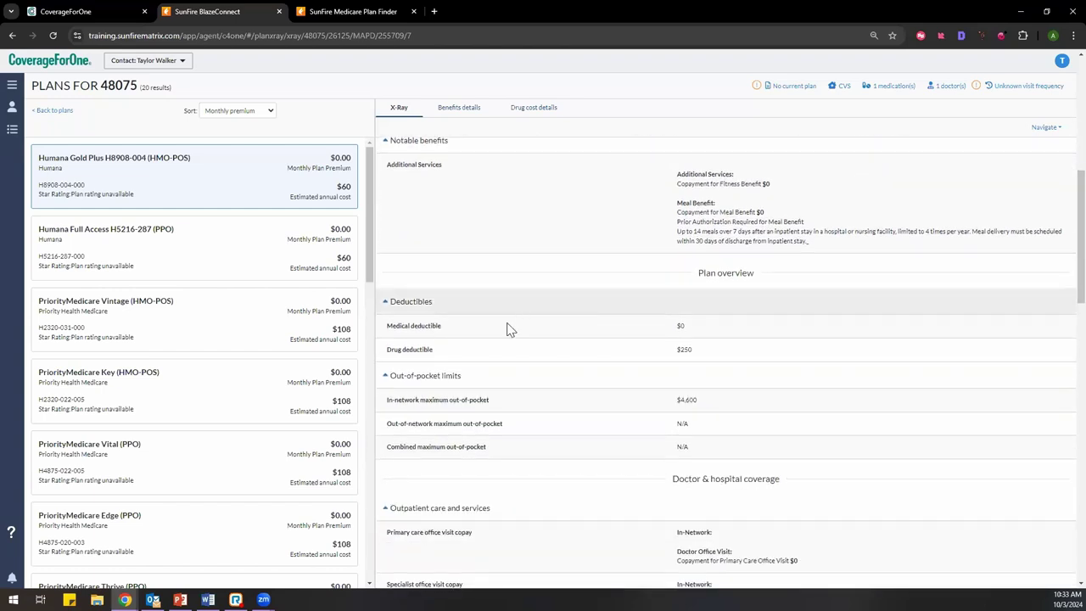
scroll(674, 365, "down", 1)
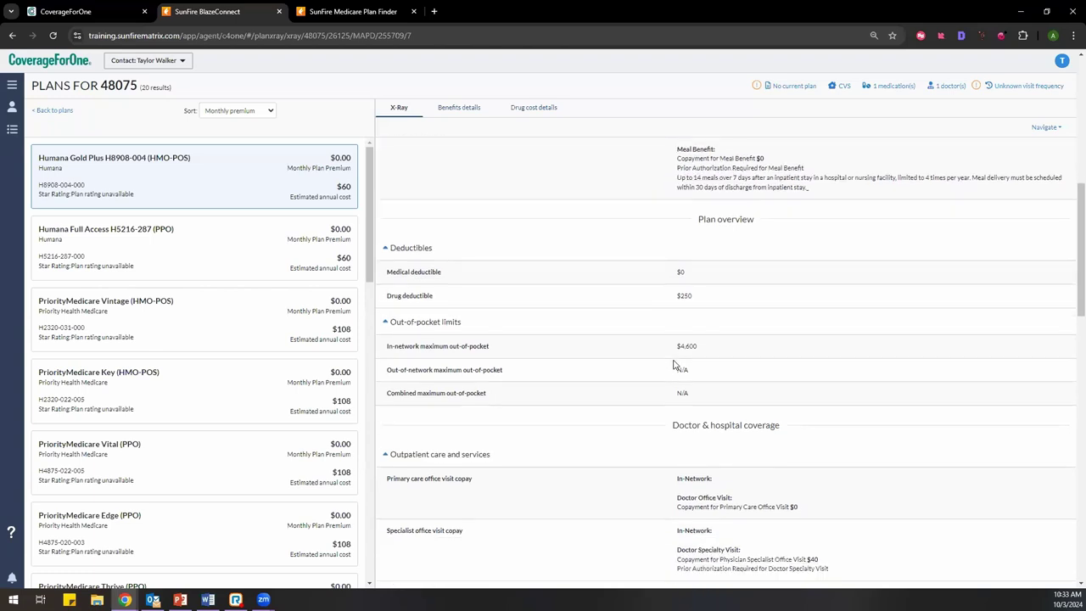
scroll(674, 365, "down", 1)
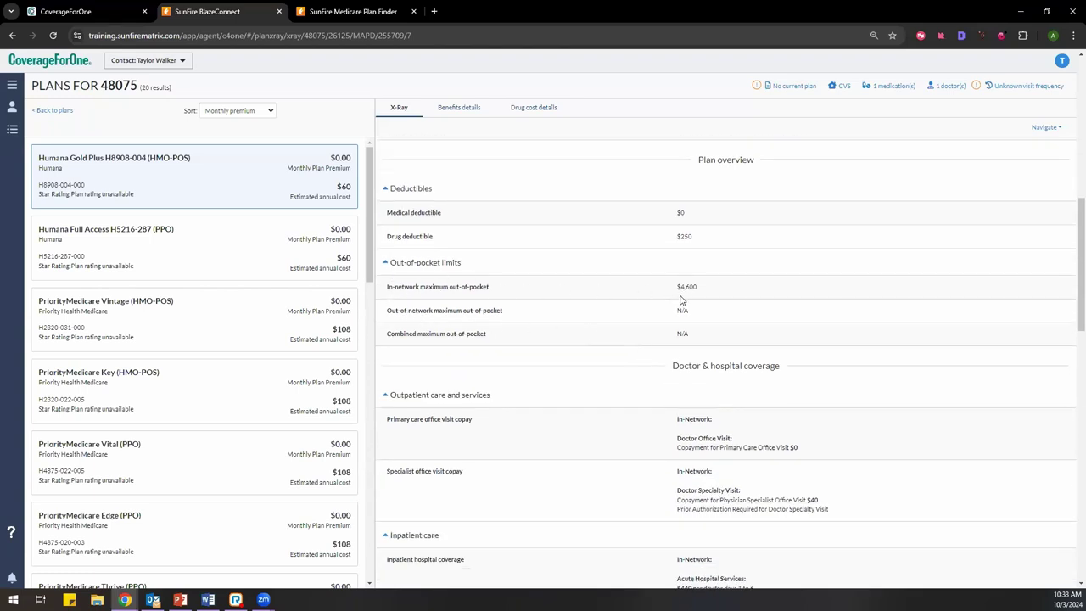
scroll(569, 342, "down", 3)
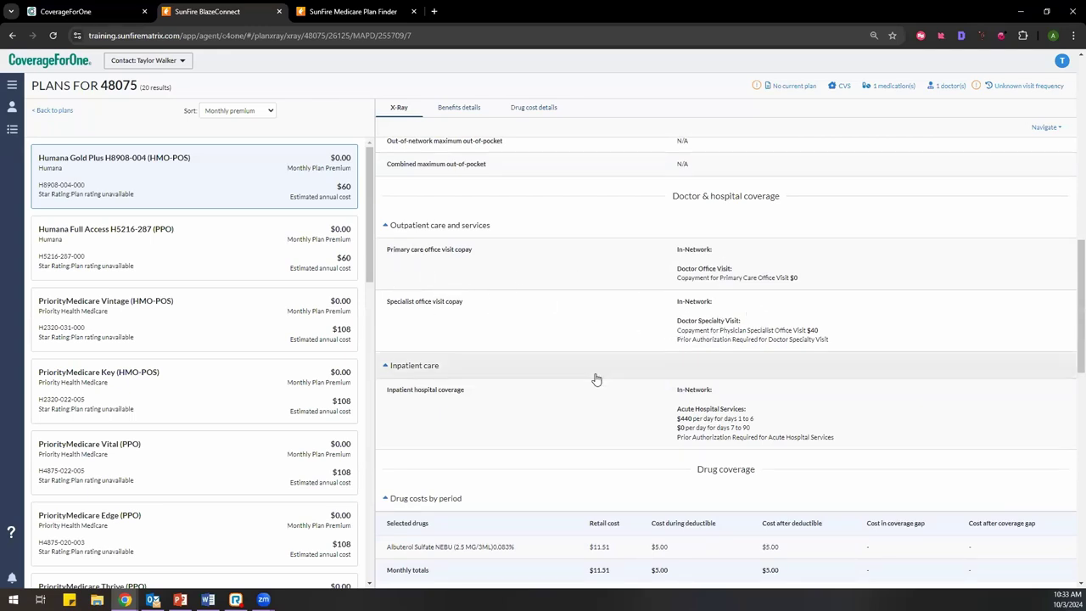
scroll(561, 339, "down", 3)
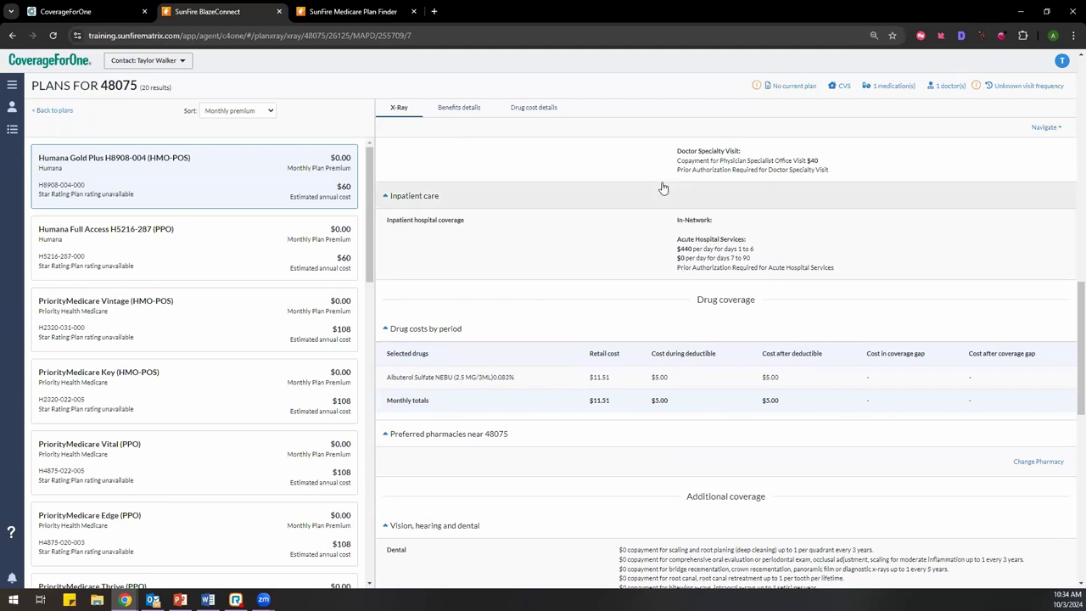
scroll(807, 288, "up", 2)
Step: Check the primary care copayment and the $11.51 retail drug cost further down the panel
triple_click(734, 277)
left_click(663, 281)
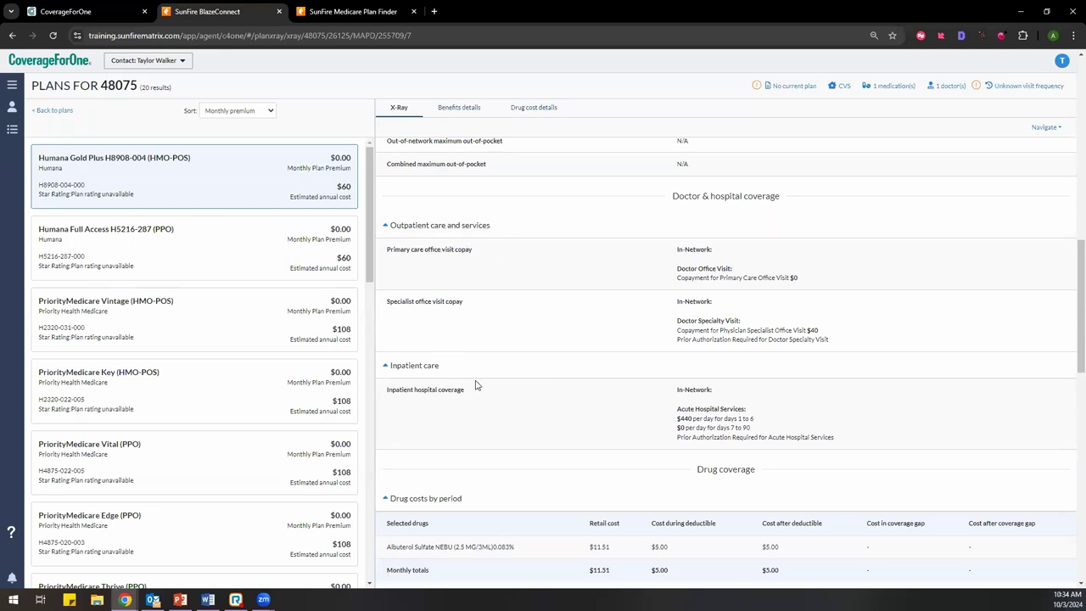
scroll(488, 393, "down", 1)
scroll(488, 393, "down", 1)
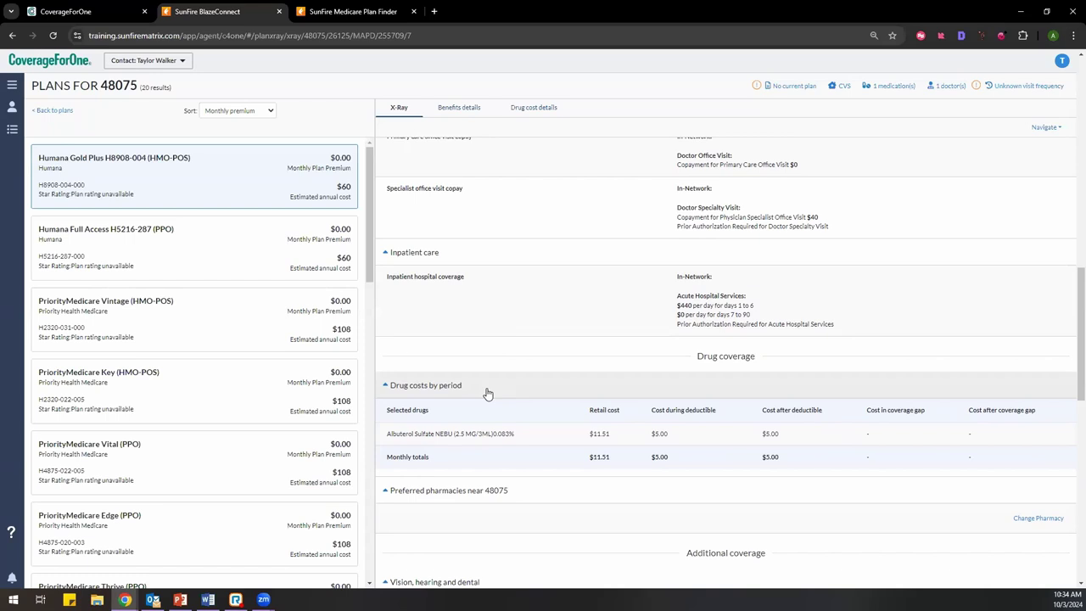
scroll(501, 356, "down", 2)
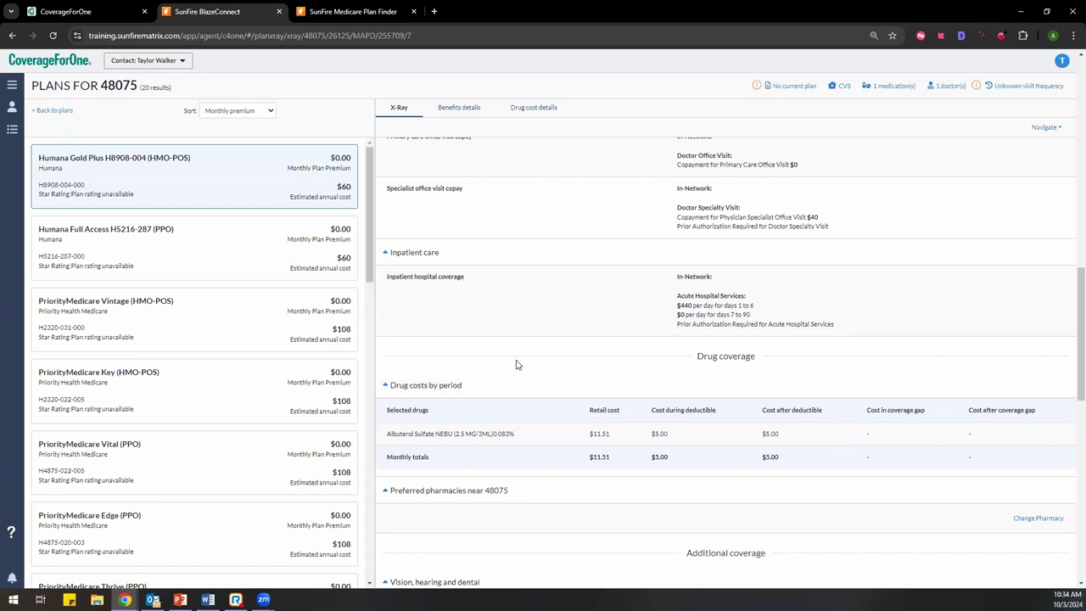
left_click_drag(590, 320, 616, 320)
left_click(666, 321)
left_click_drag(795, 338, 436, 354)
scroll(590, 354, "down", 3)
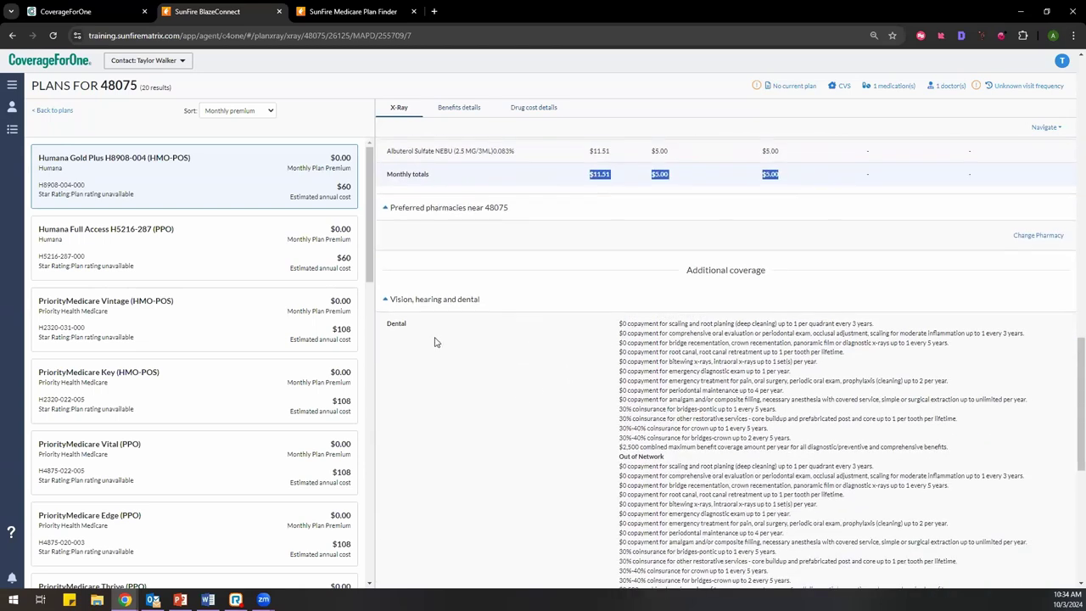
scroll(608, 360, "down", 2)
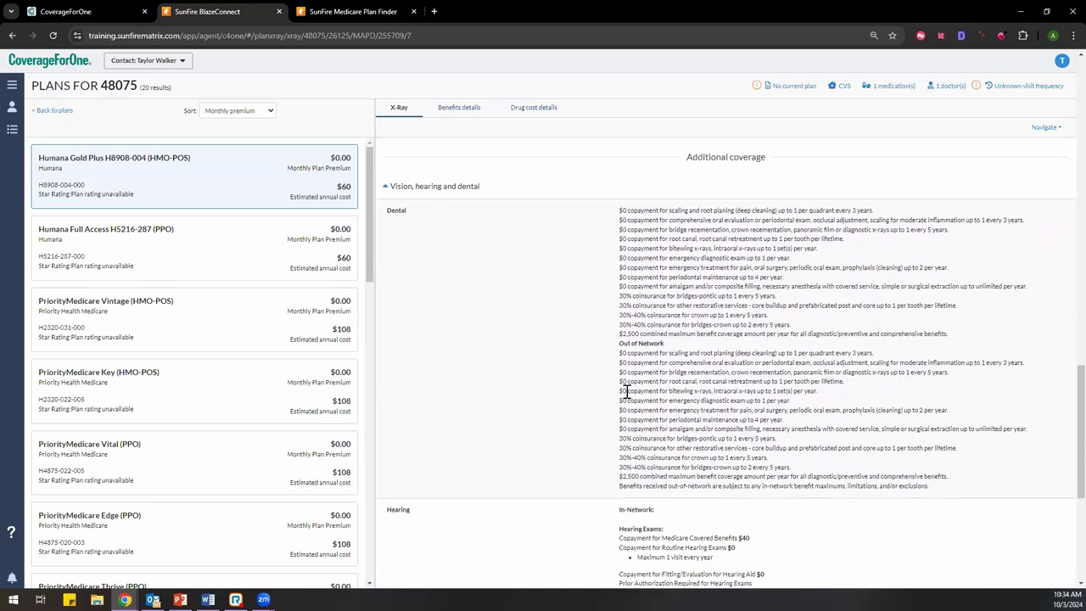
scroll(585, 366, "down", 3)
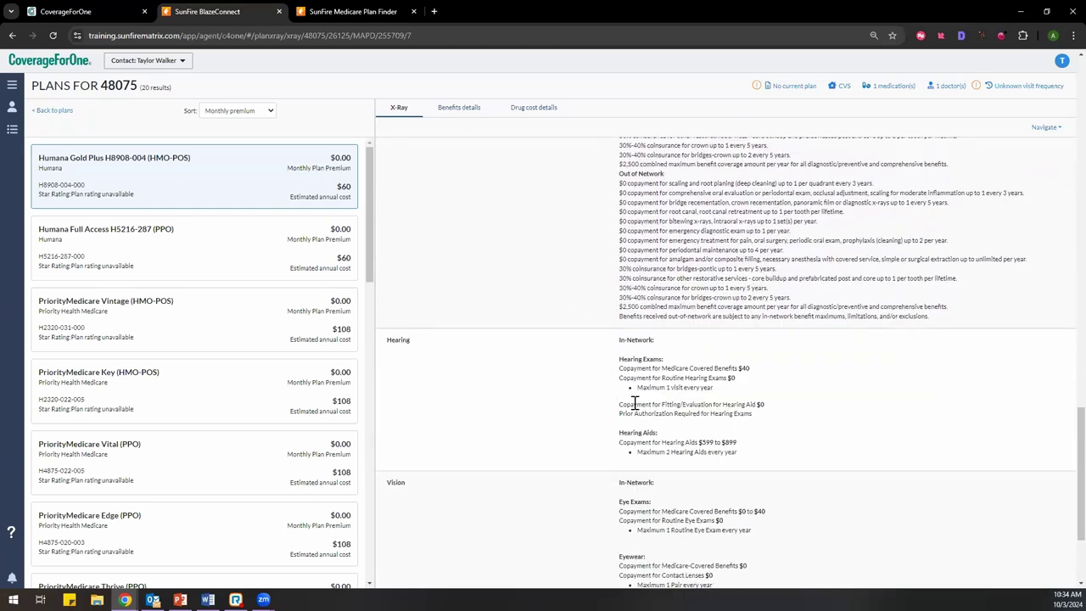
scroll(561, 459, "down", 3)
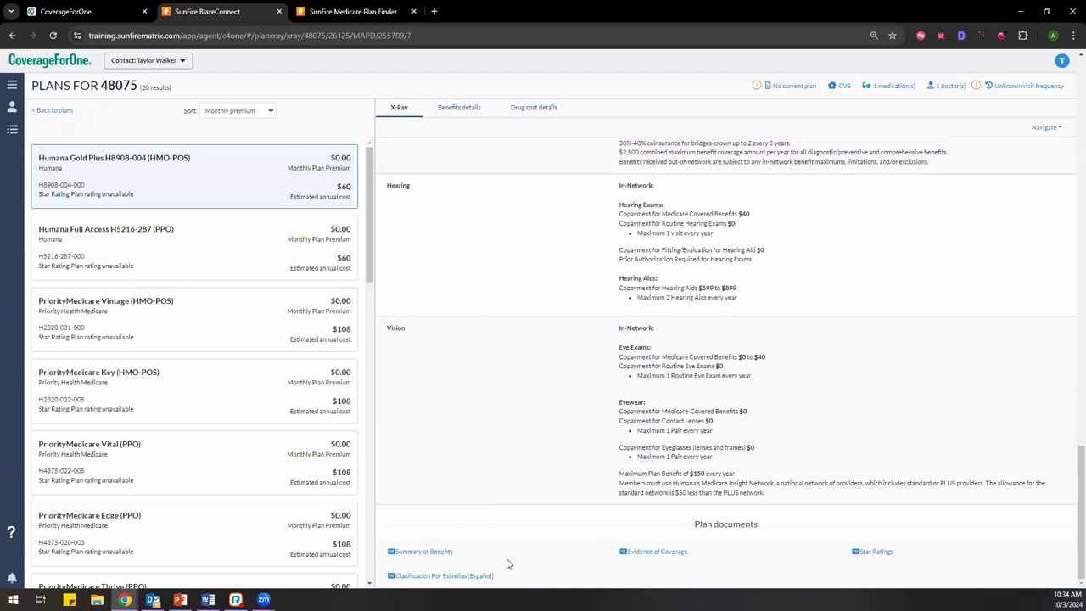
scroll(604, 535, "up", 15)
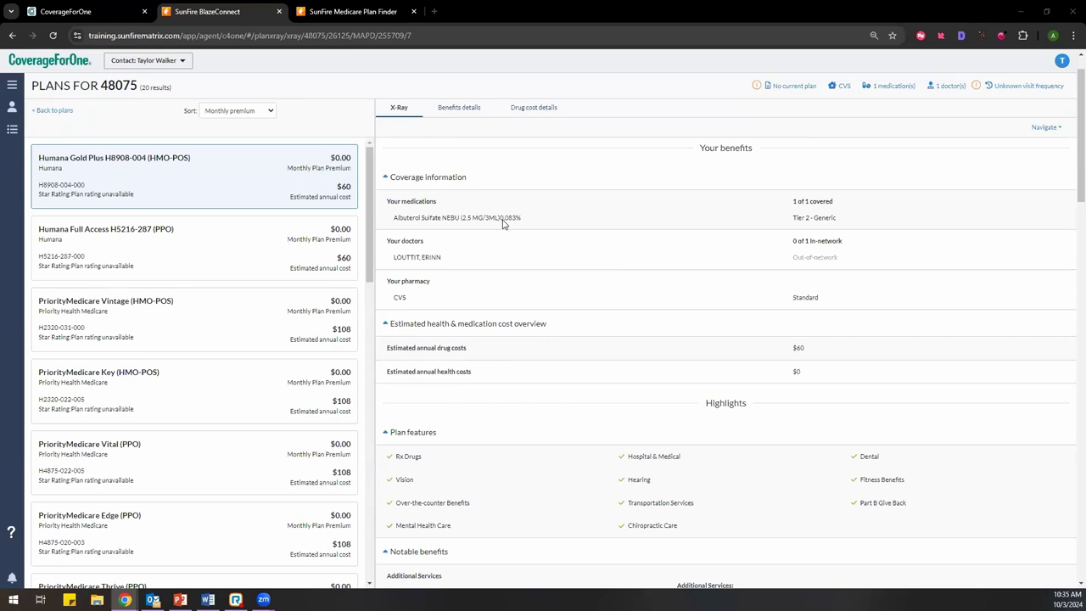
scroll(509, 339, "down", 15)
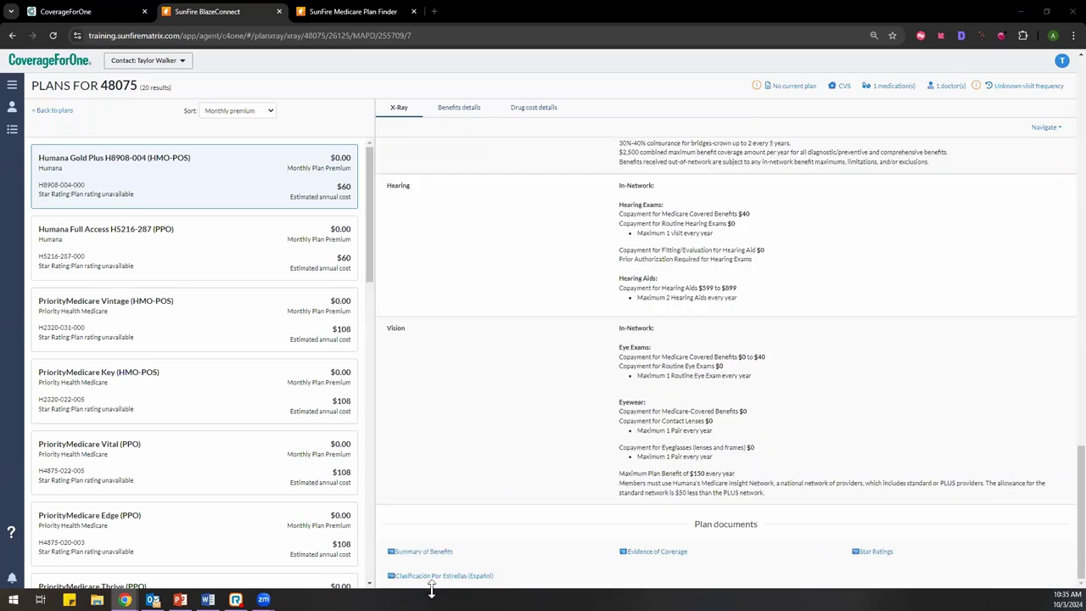
scroll(478, 478, "up", 15)
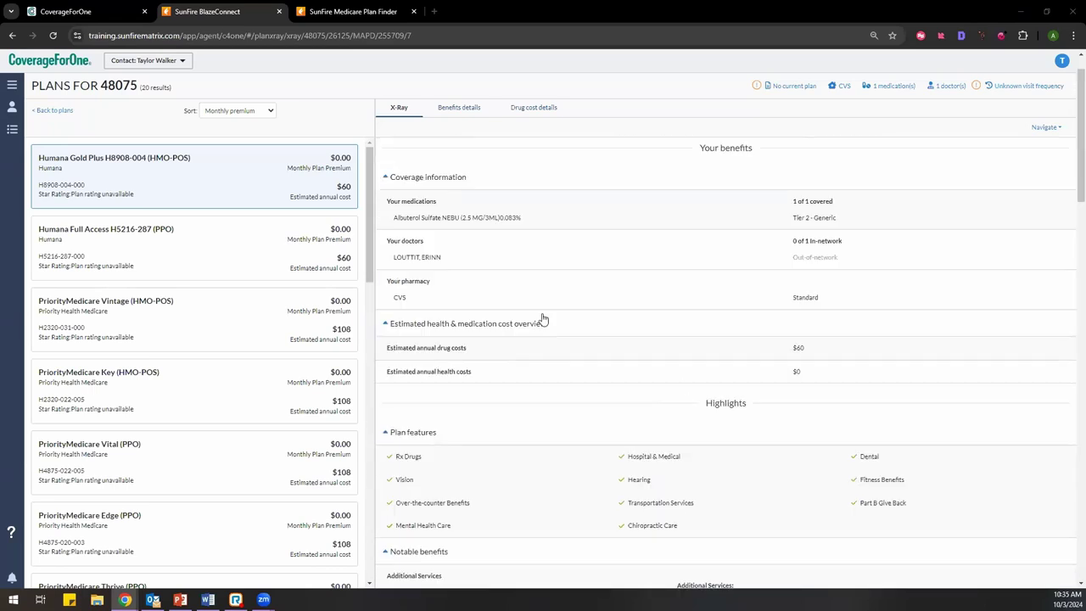
scroll(543, 319, "up", 2)
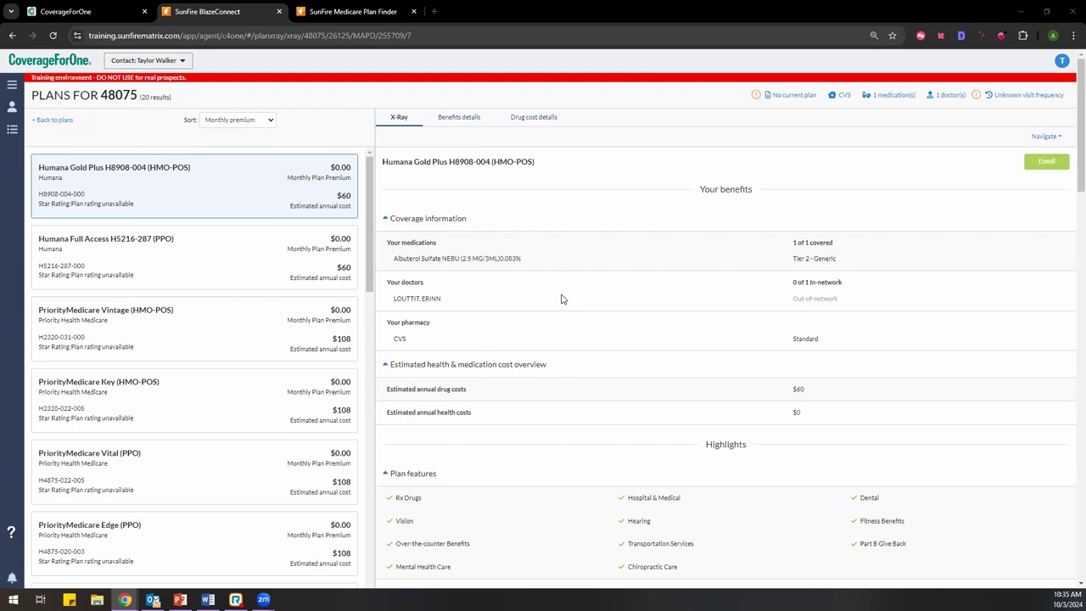
Step: Review the Humana Full Access plan's X-Ray details
left_click(134, 245)
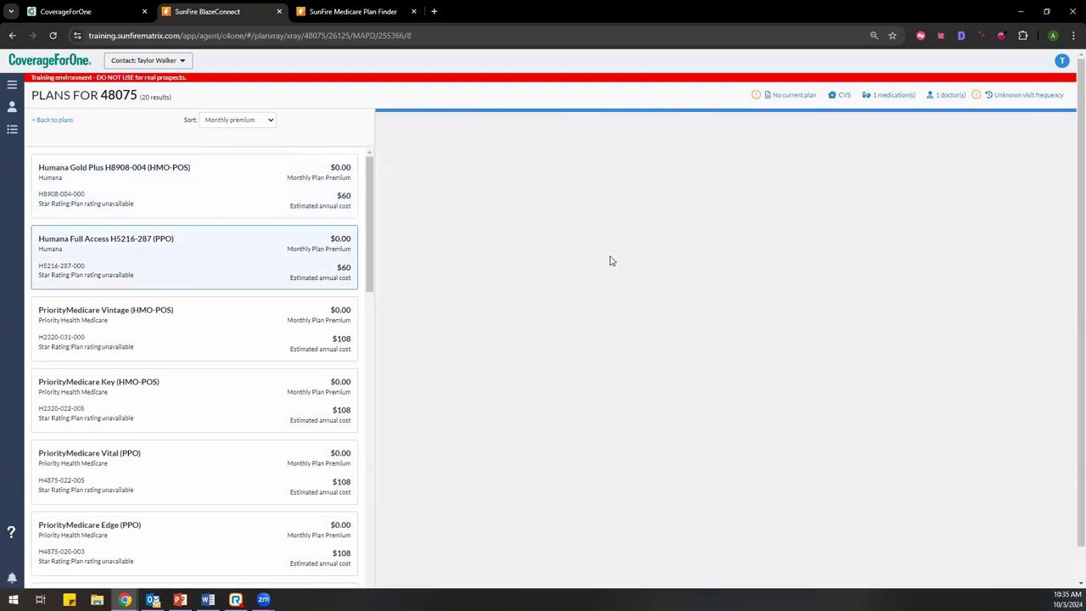
scroll(639, 362, "down", 5)
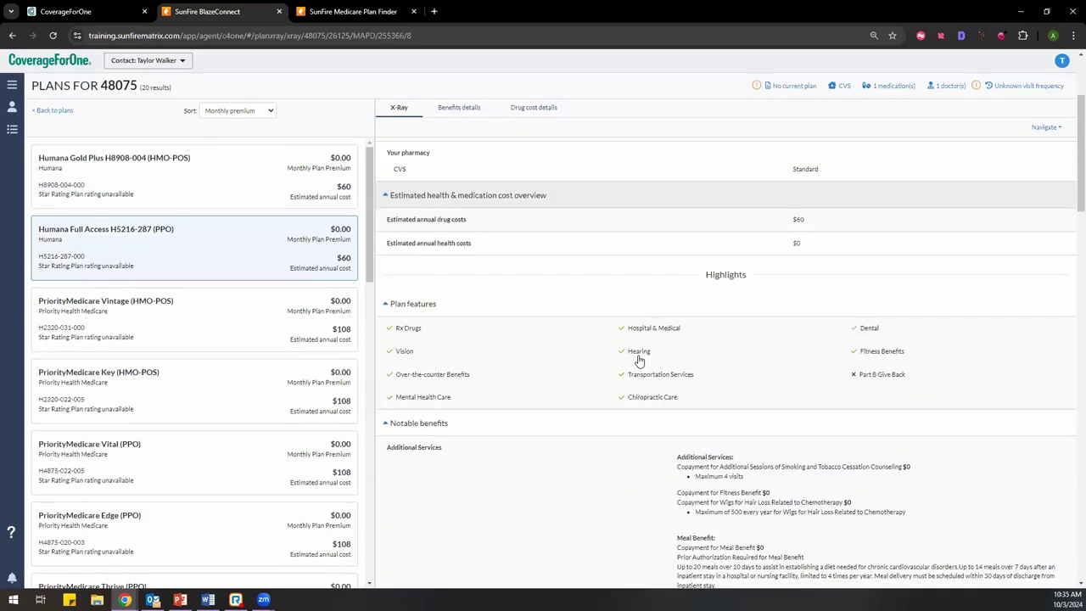
scroll(603, 342, "down", 2)
scroll(557, 369, "up", 8)
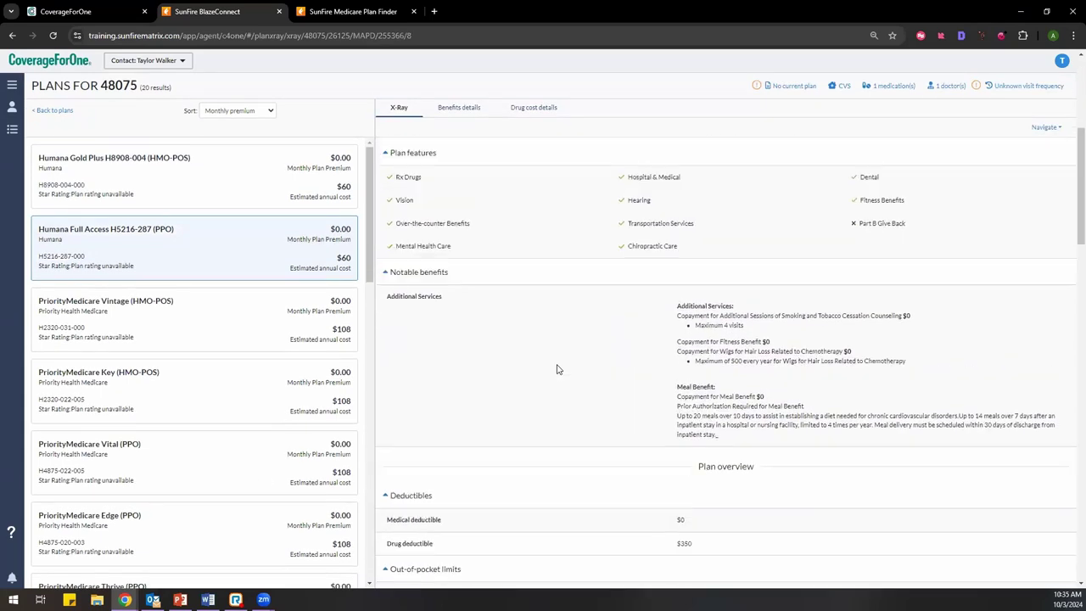
Step: Review the PriorityMedicare Key plan's X-Ray details
left_click(201, 399)
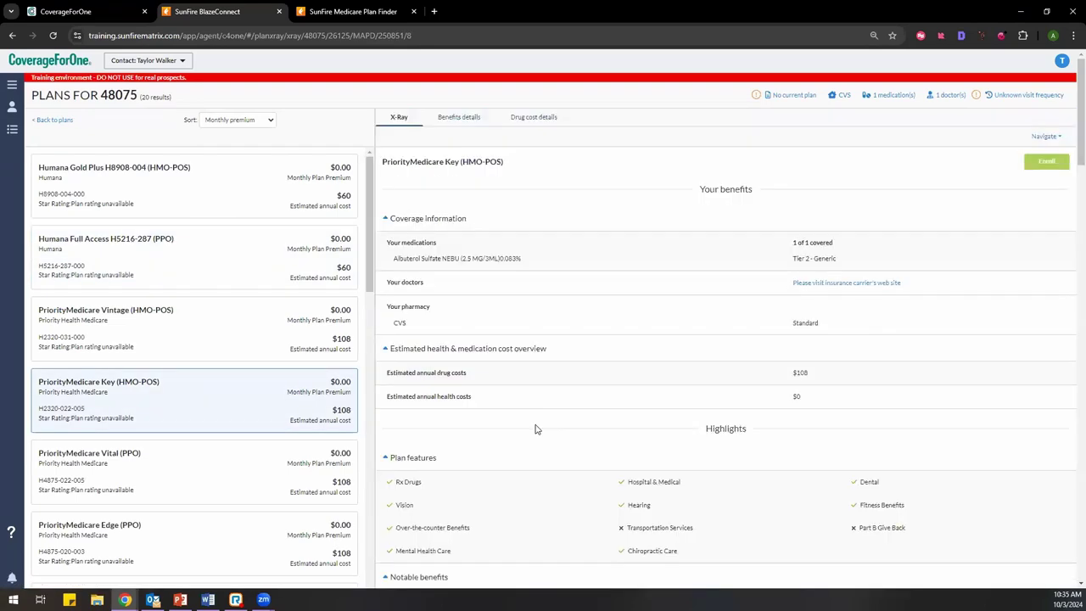
scroll(565, 441, "down", 1)
scroll(564, 445, "down", 10)
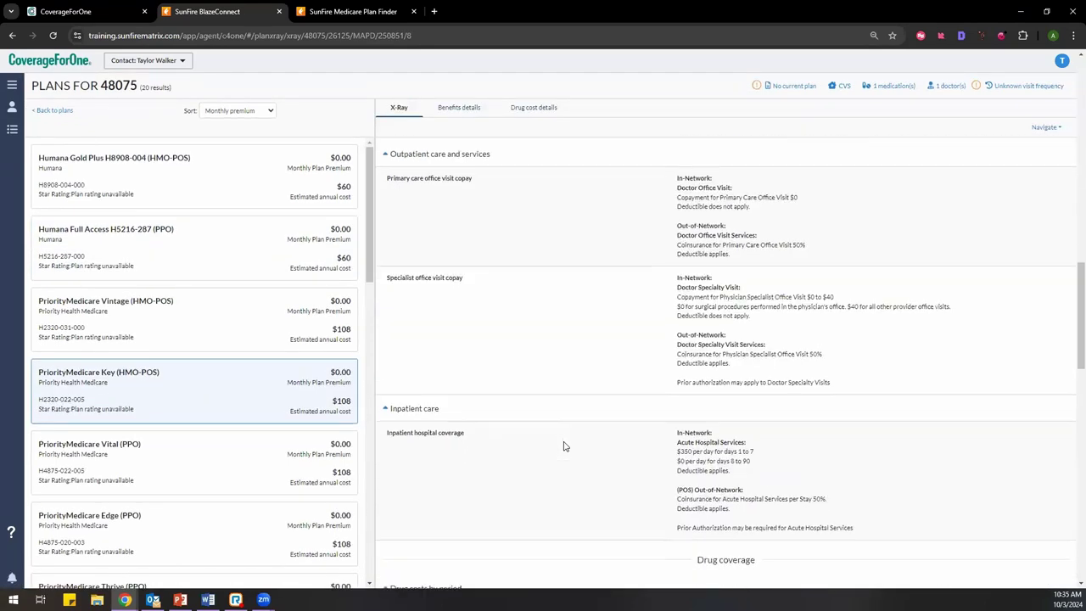
scroll(564, 448, "up", 10)
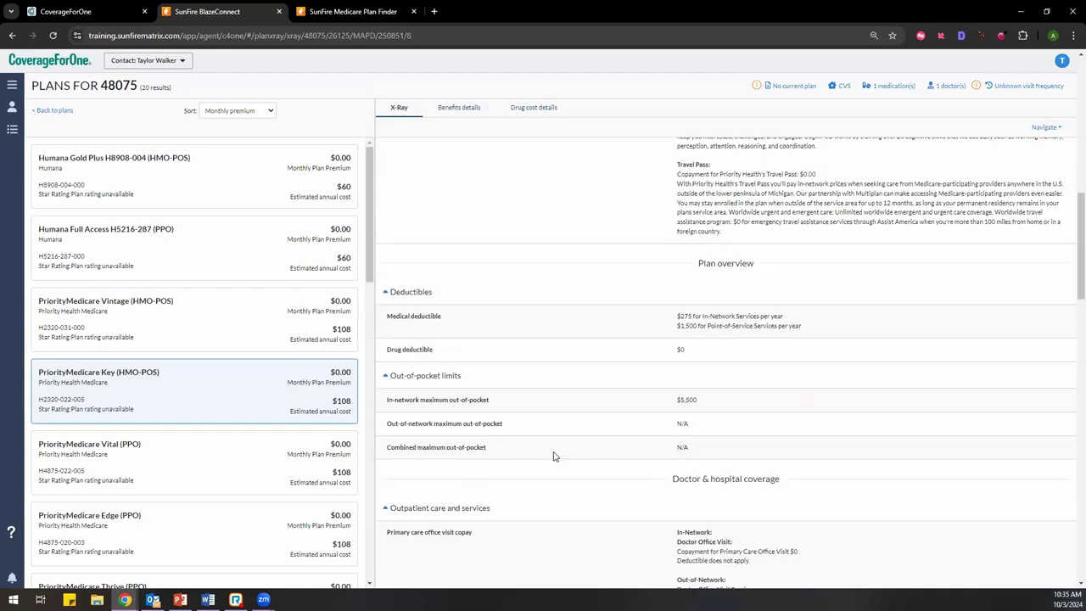
scroll(553, 457, "up", 3)
Step: Return to the plan list, filter by the Priority Health Medicare brand, and switch to X-ray view
left_click(44, 124)
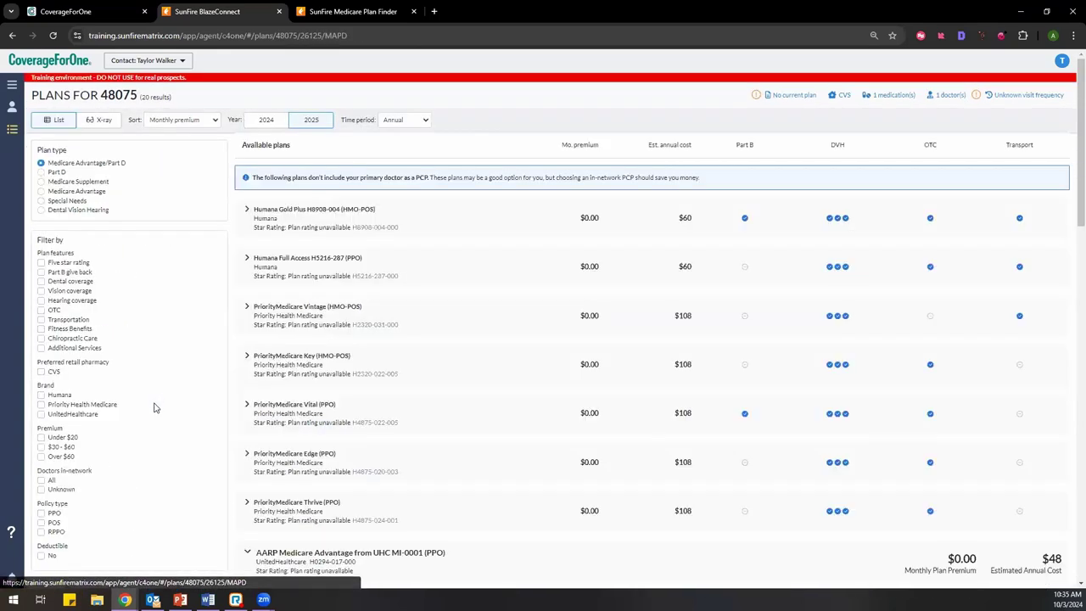
scroll(133, 443, "down", 2)
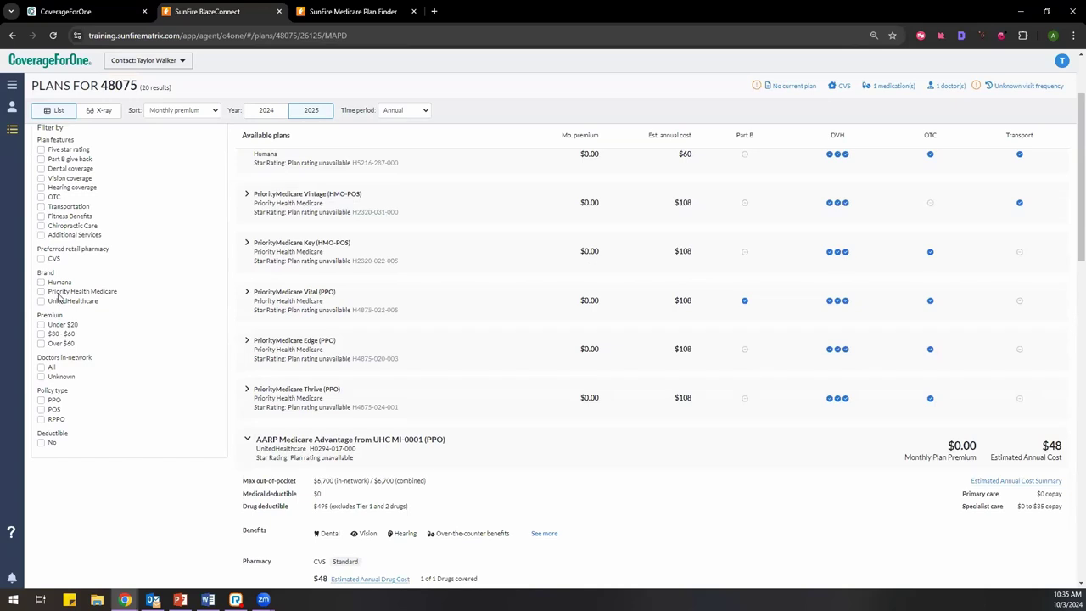
left_click(59, 293)
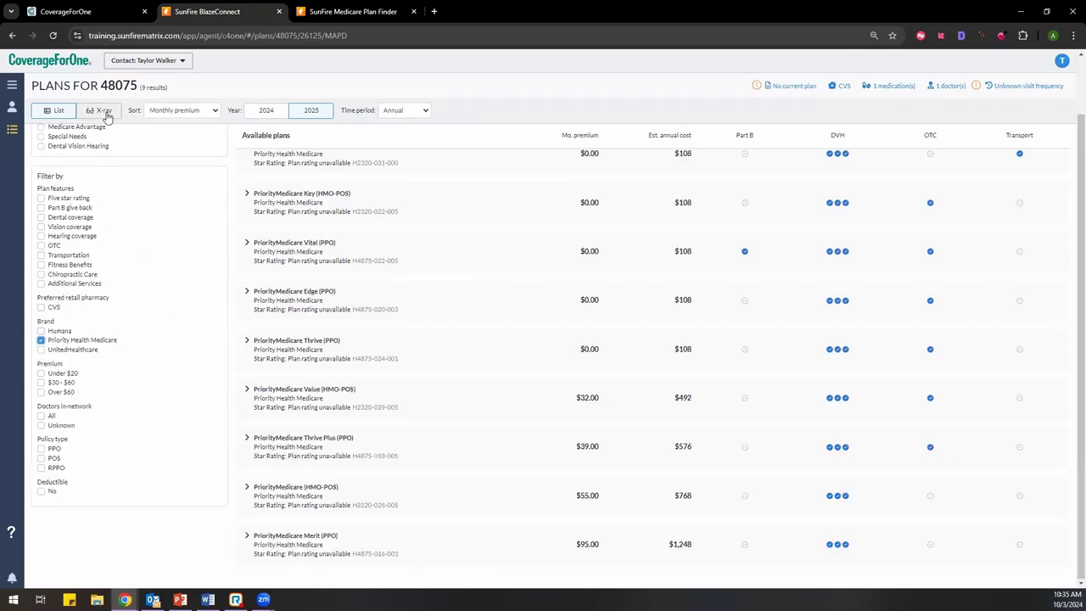
left_click(105, 111)
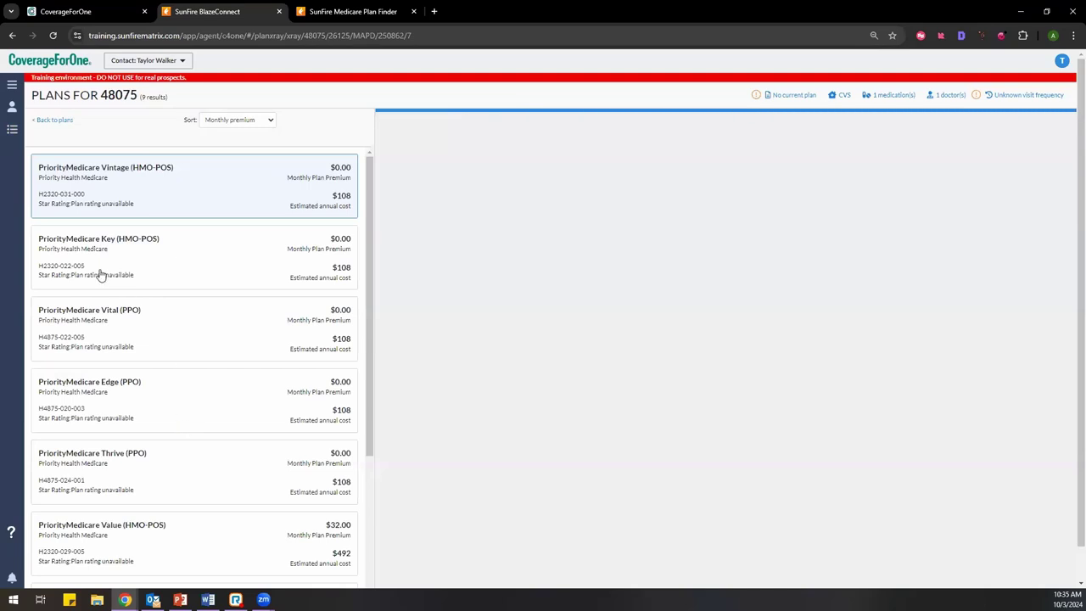
Step: Review the Vintage plan's Over-the-counter, Part B Give Back and Fitness Benefits features
scroll(158, 458, "down", 5)
scroll(175, 492, "up", 5)
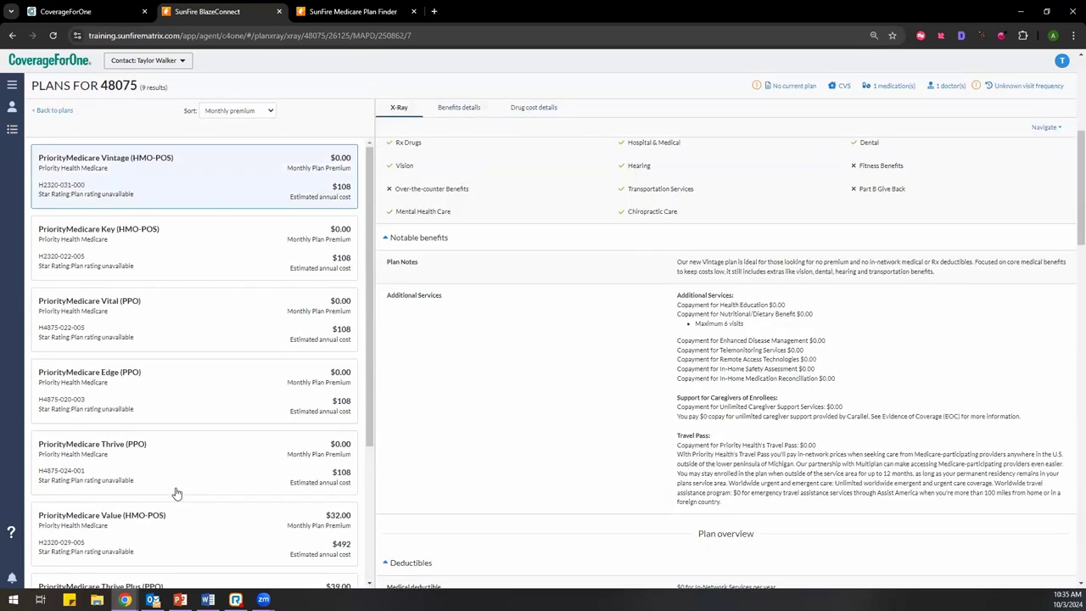
scroll(499, 429, "up", 4)
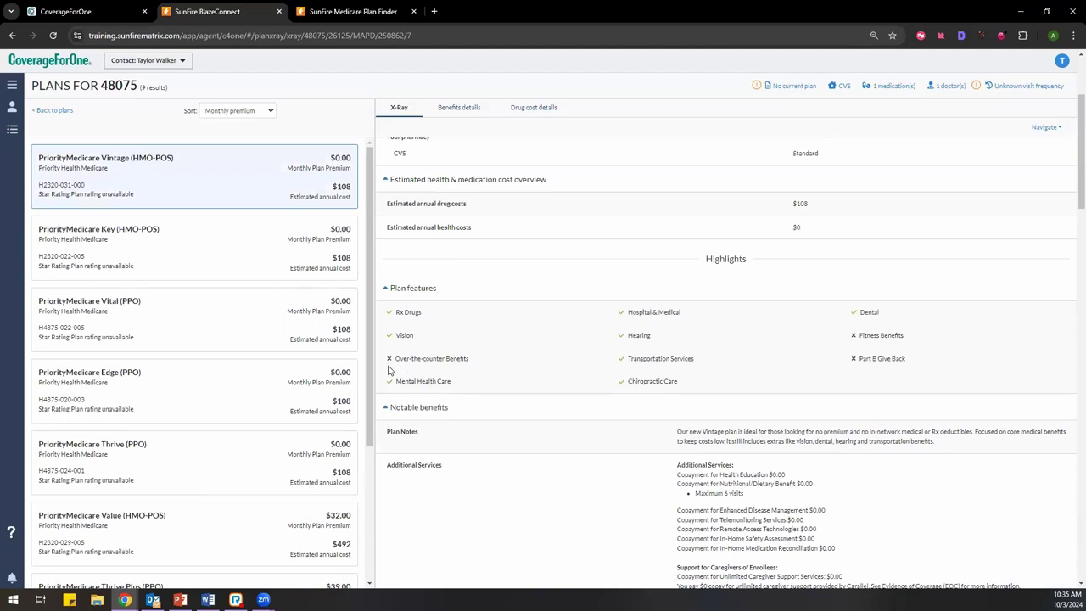
left_click_drag(412, 366, 473, 365)
left_click(474, 366)
left_click_drag(853, 366, 832, 356)
left_click(831, 370)
Step: Compare the PriorityMedicare Key plan's details, then return to the nine-plan list
left_click(223, 256)
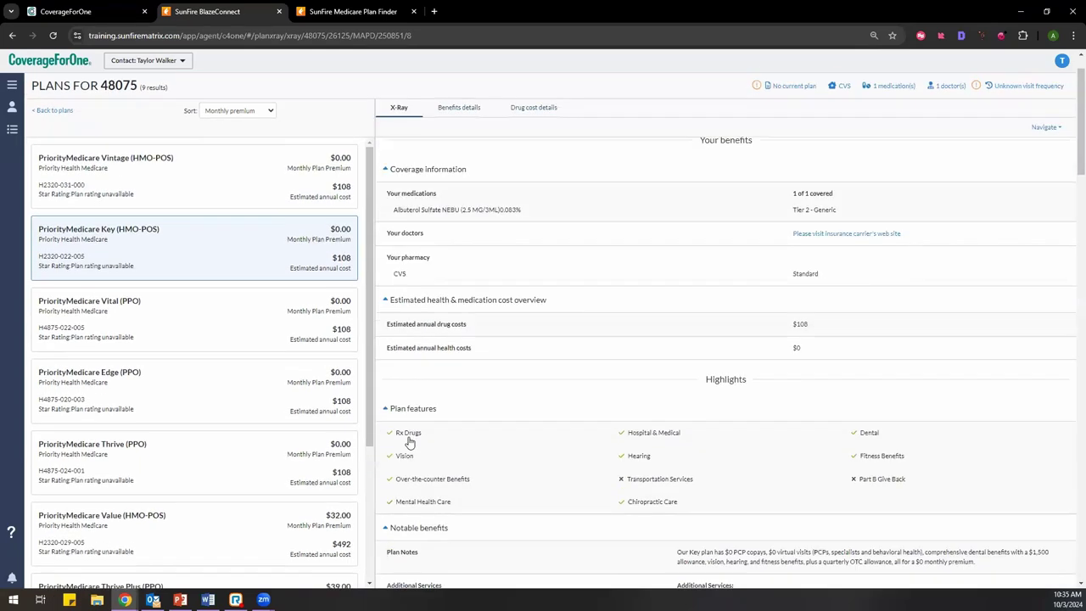
scroll(408, 441, "down", 1)
left_click_drag(390, 419, 465, 421)
left_click(471, 421)
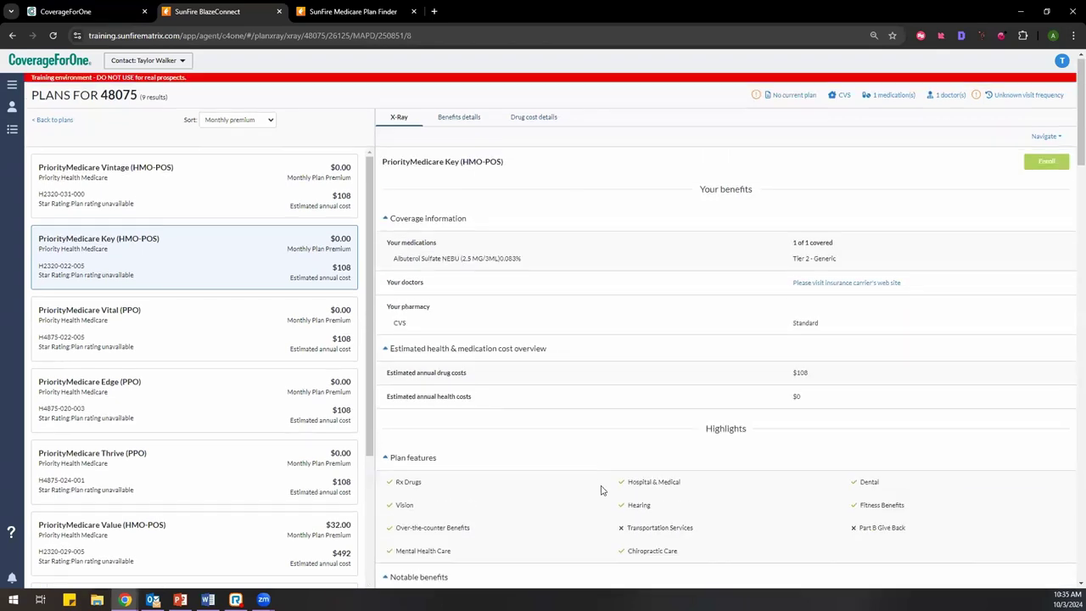
left_click(68, 123)
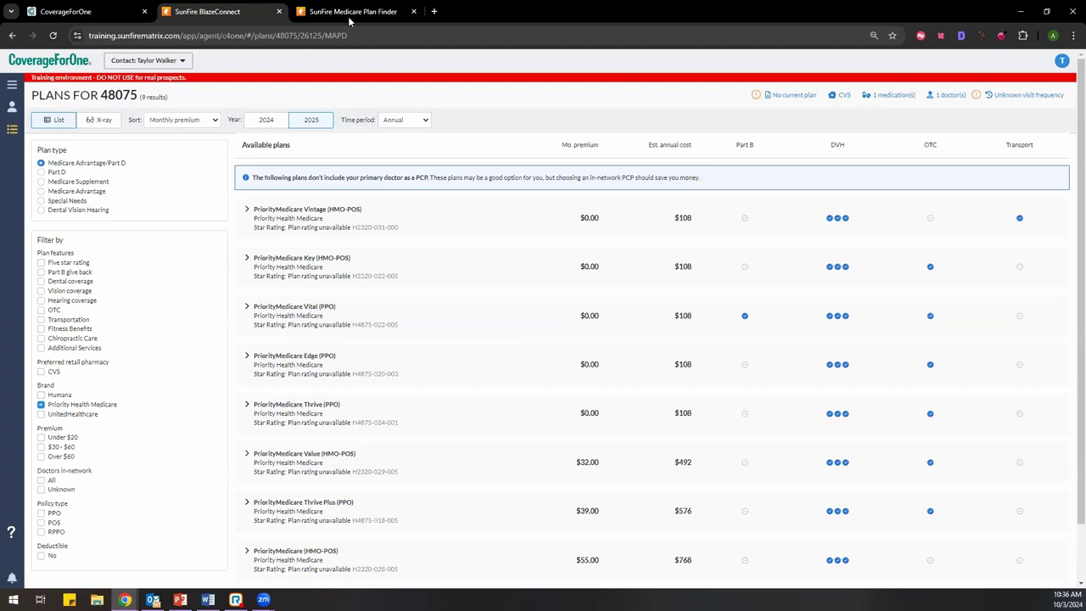
Step: Expand PriorityMedicare Vintage (HMO-POS) to see its $5,300 max out-of-pocket and check its plan document links
scroll(461, 238, "down", 1)
scroll(460, 241, "up", 1)
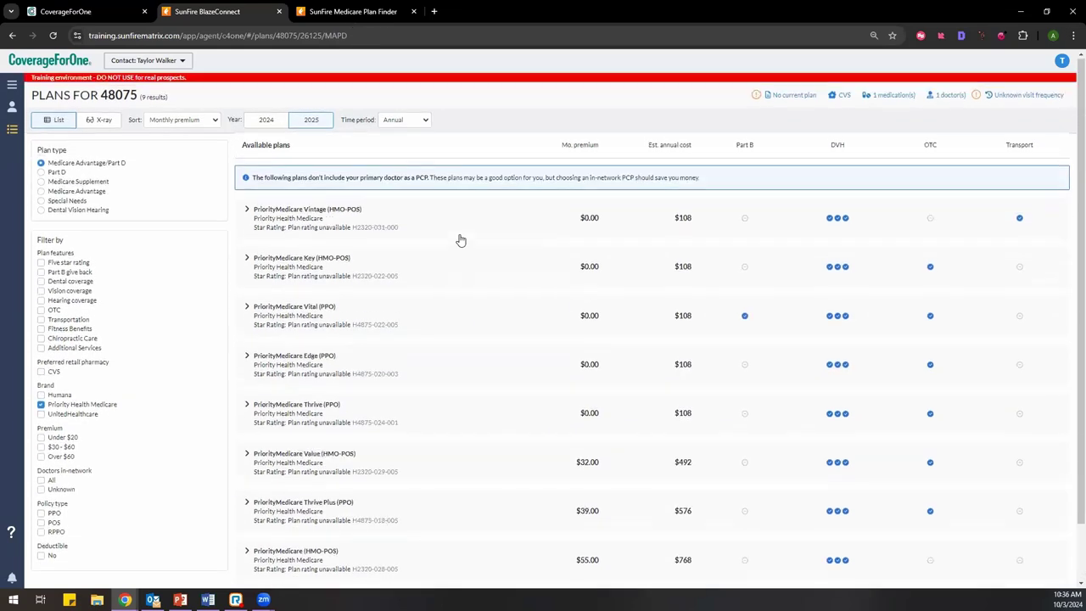
left_click(248, 217)
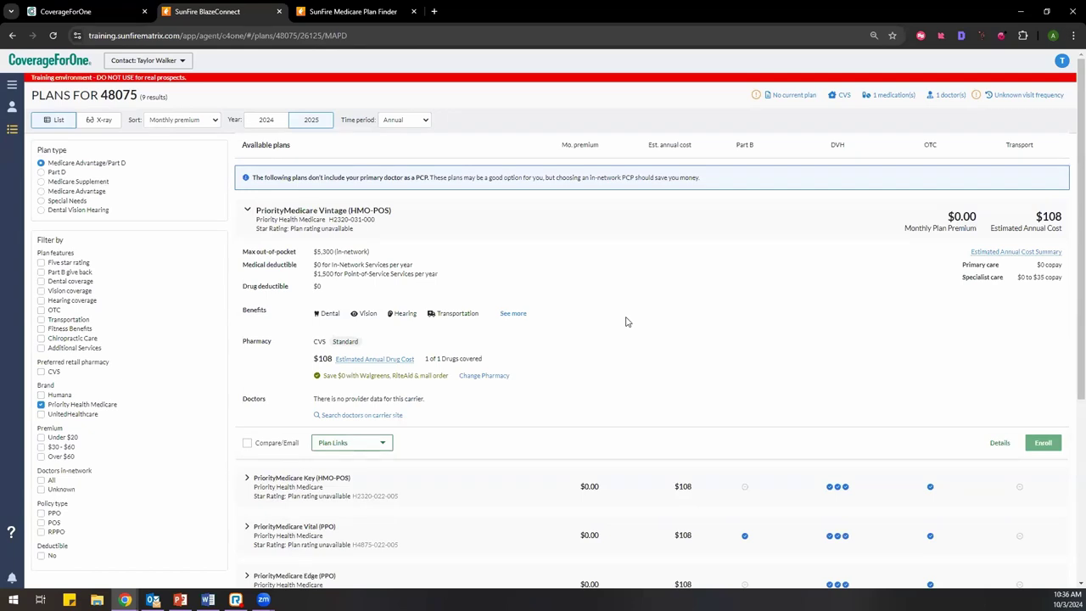
scroll(626, 321, "down", 2)
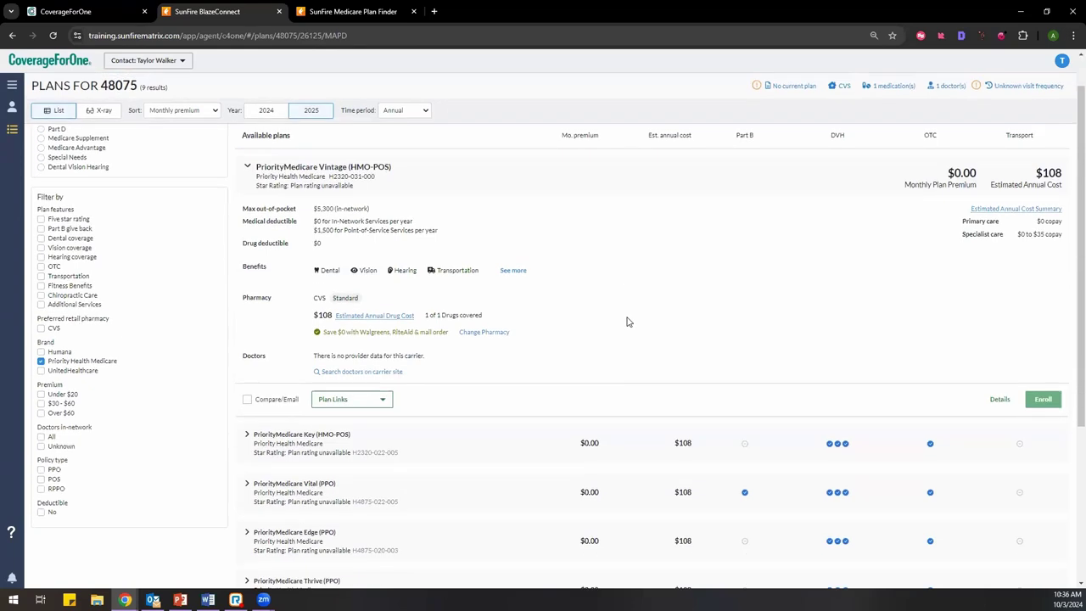
left_click(388, 386)
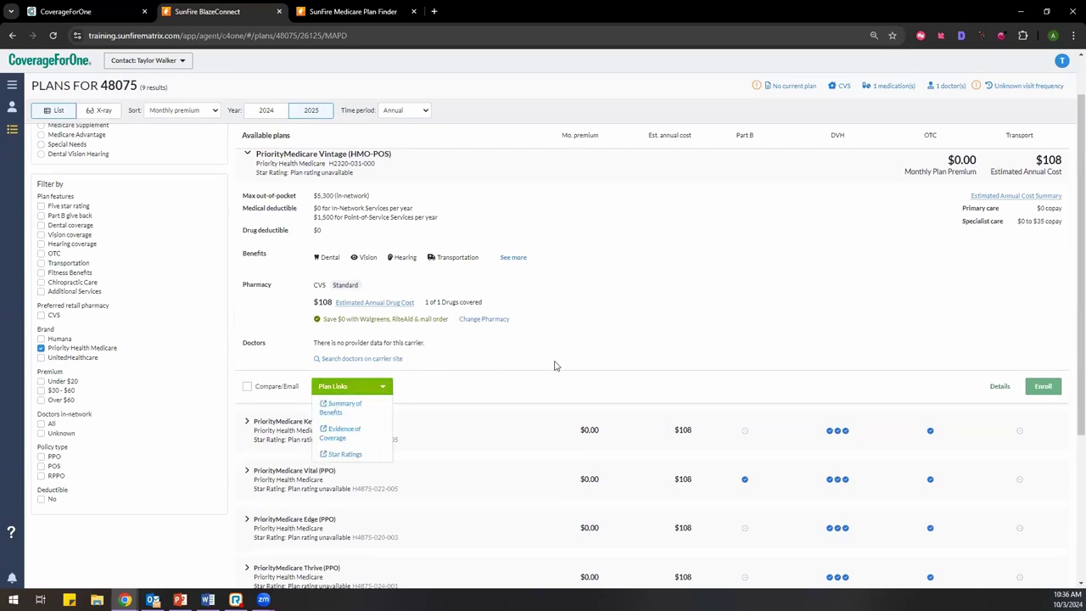
left_click(615, 312)
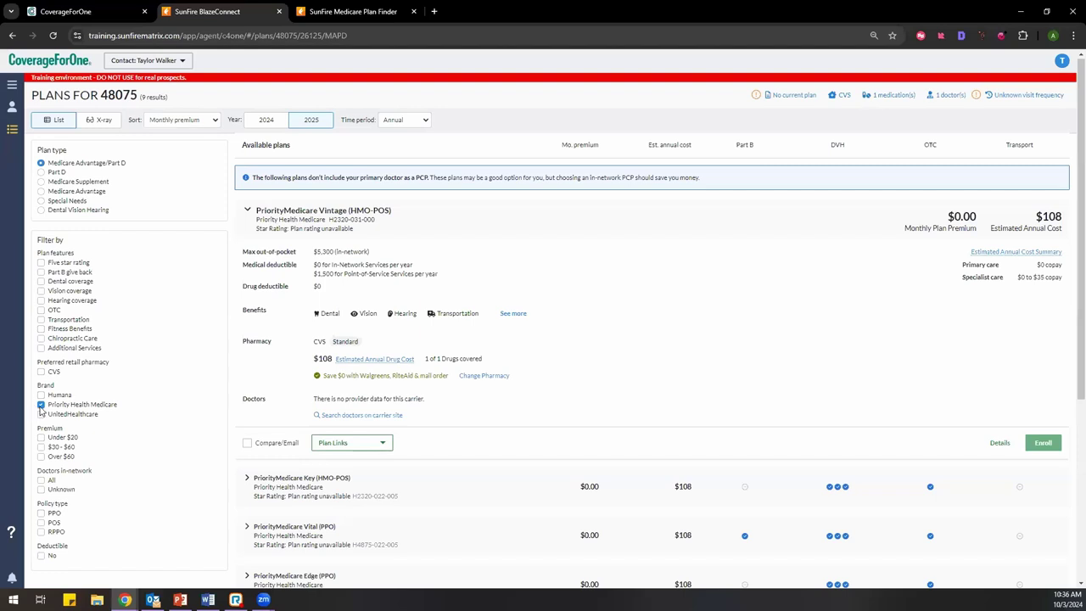
Step: Clear the Priority Health Medicare brand filter and switch the plan list to 2024
left_click(40, 405)
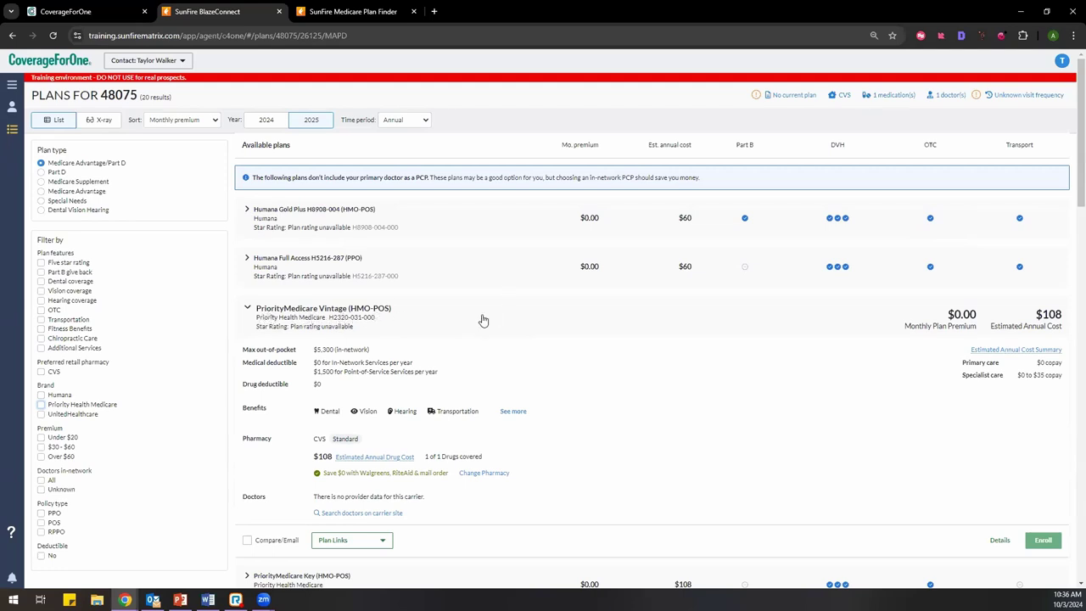
scroll(679, 446, "down", 2)
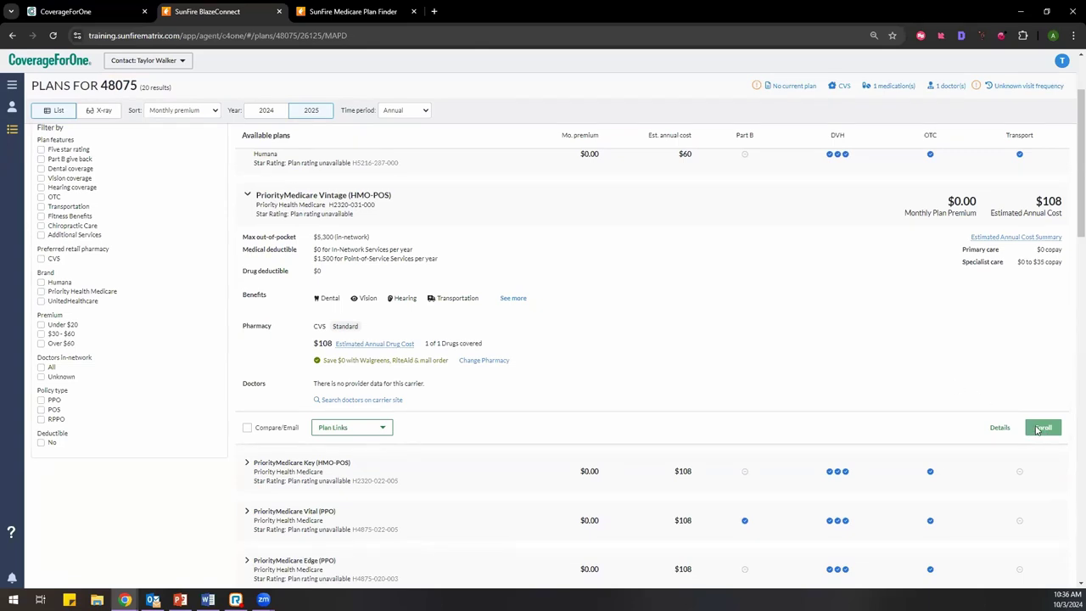
scroll(1038, 429, "down", 1)
scroll(903, 355, "up", 2)
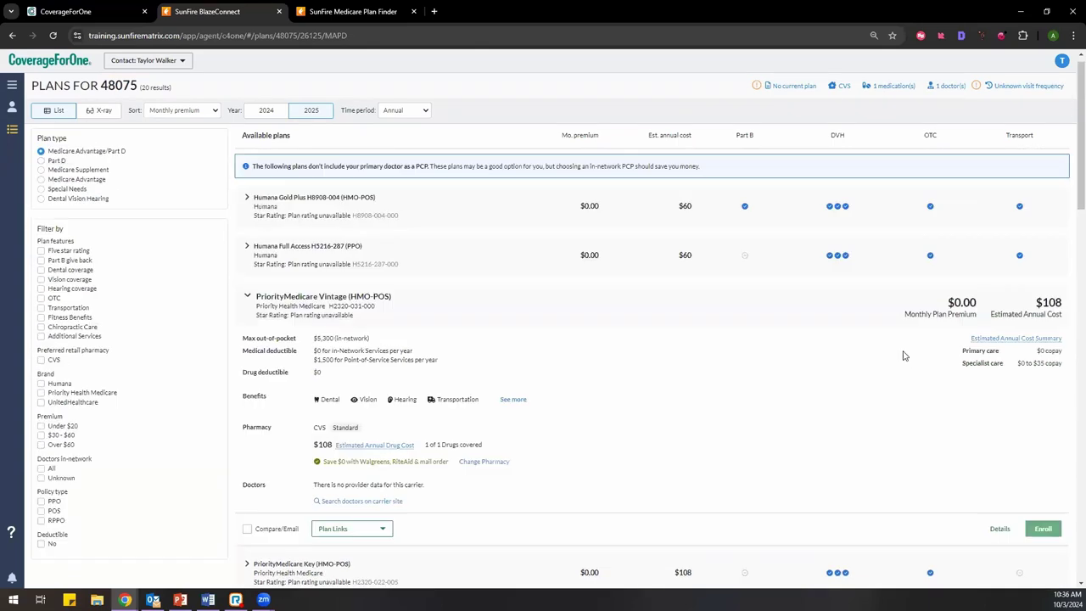
left_click(268, 122)
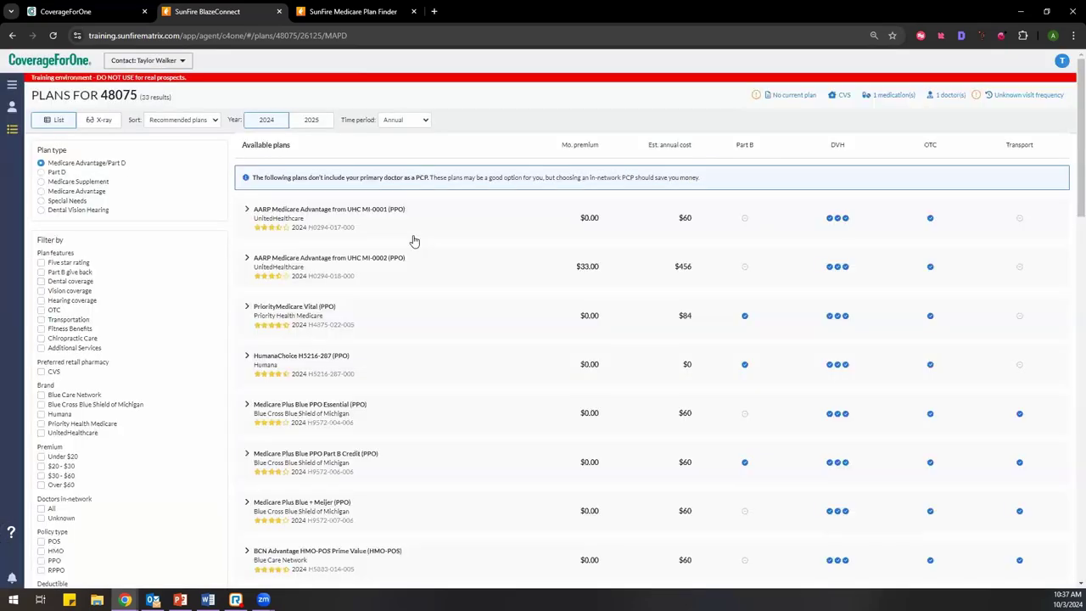
Step: Expand the AARP Medicare Advantage from UHC MI-0001 (PPO) row and start enrolling in it
left_click(414, 241)
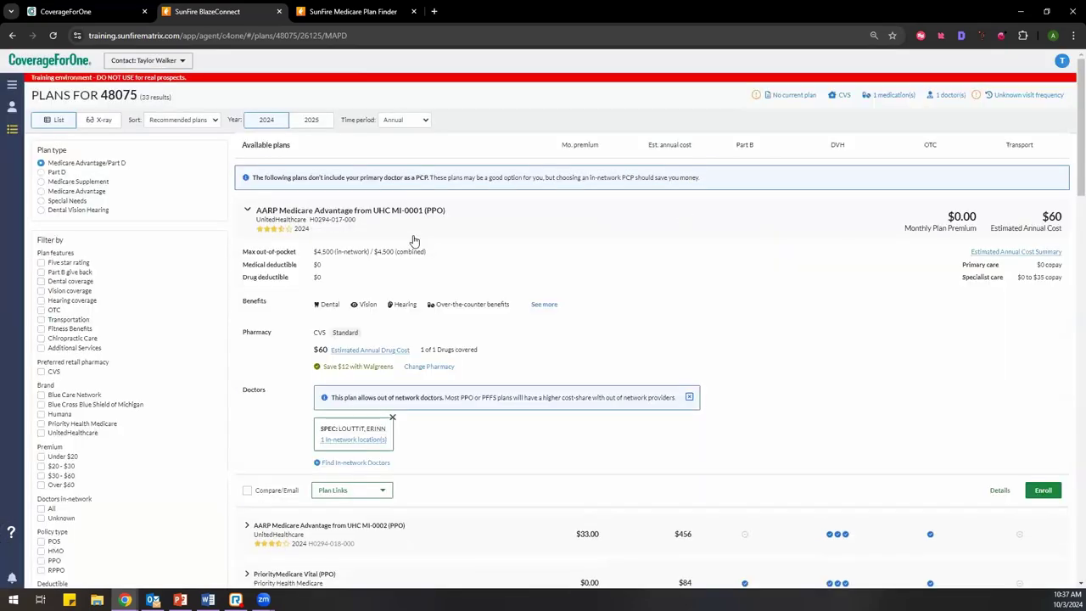
left_click(1043, 490)
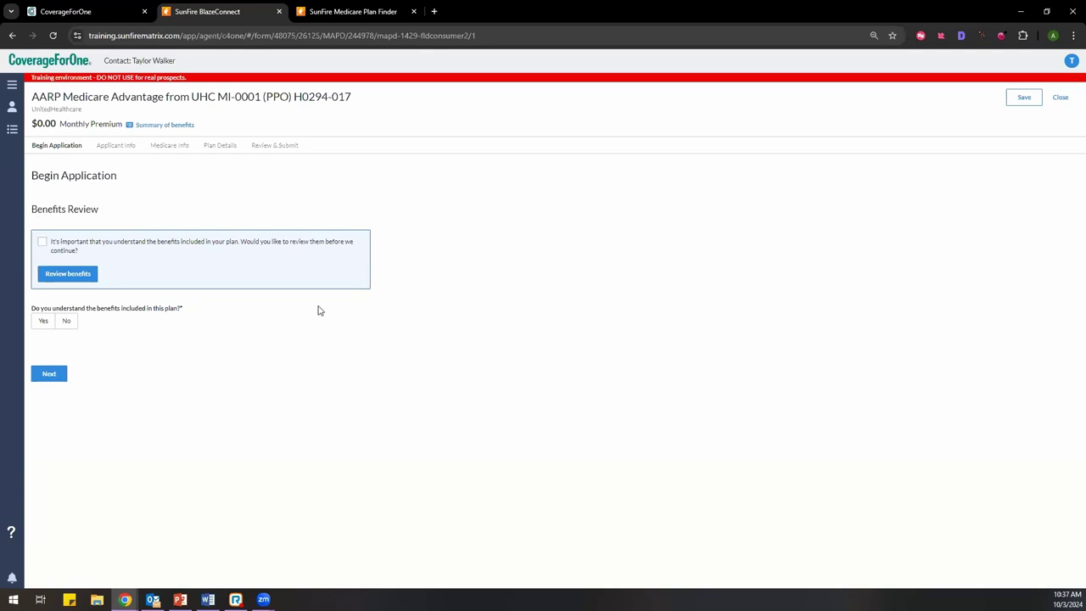
Step: Acknowledge the benefits review statement and bring up the summary of benefits checklist
left_click(43, 243)
left_click(75, 280)
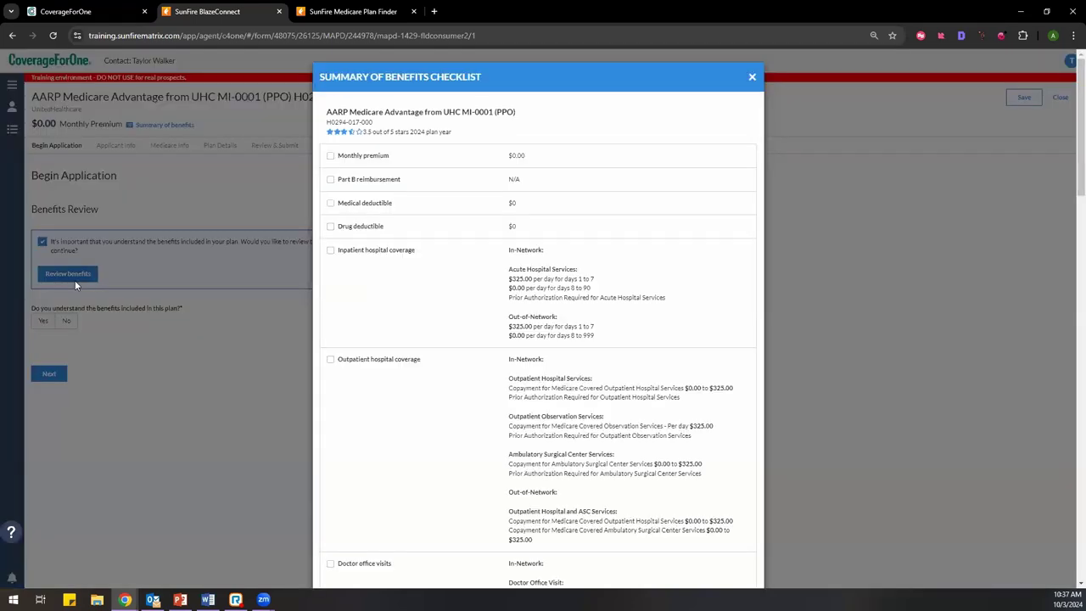
scroll(508, 224, "down", 15)
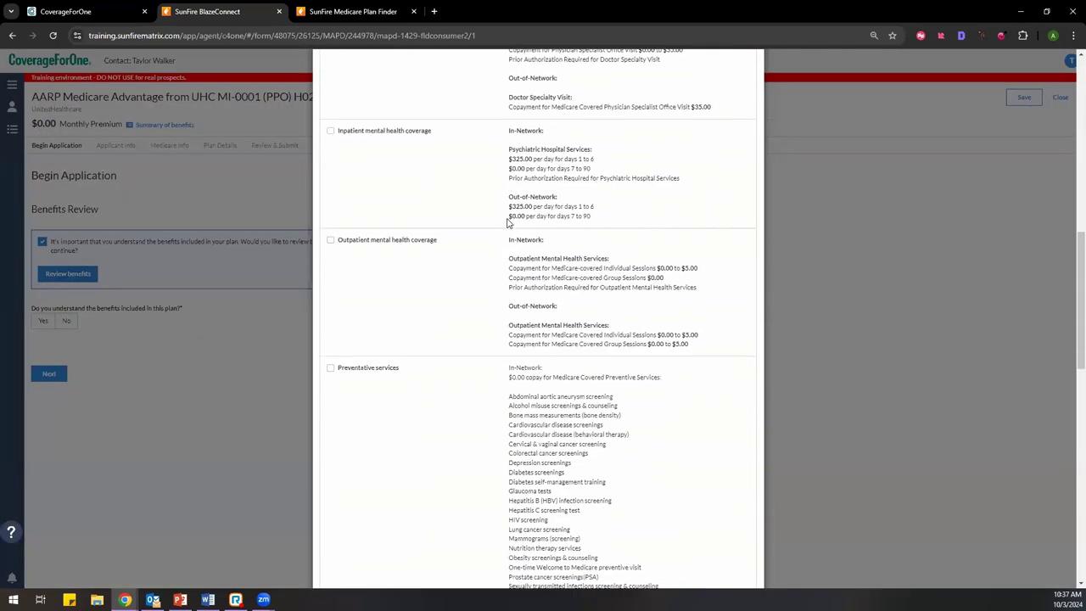
scroll(508, 224, "up", 15)
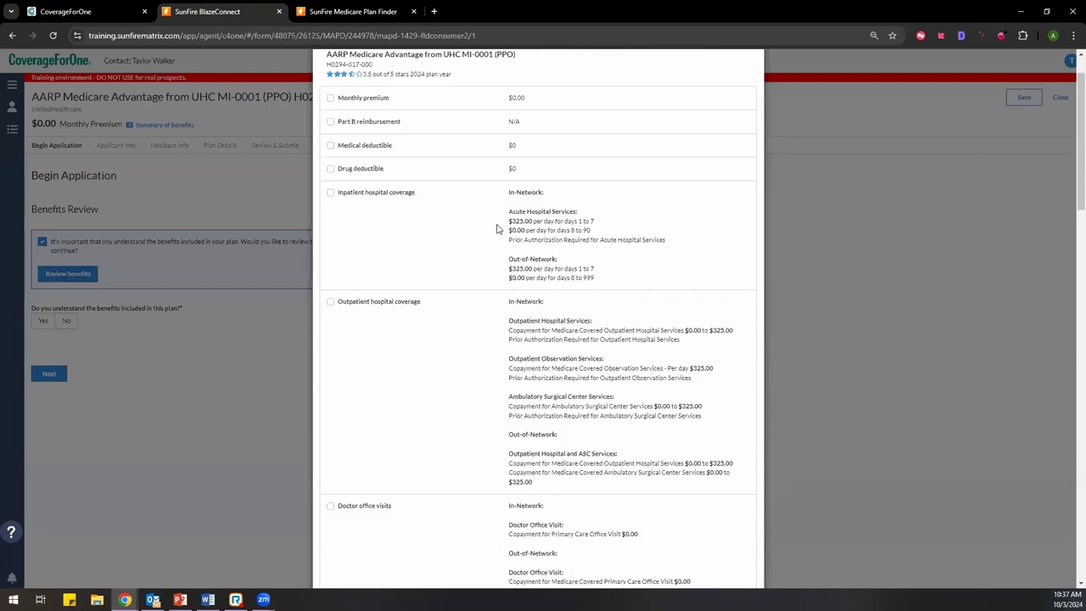
Step: Mark premium, Part B reimbursement, deductibles and inpatient coverage reviewed, and confirm benefits understood
left_click(330, 156)
left_click(330, 180)
left_click(332, 204)
left_click(331, 227)
left_click(331, 250)
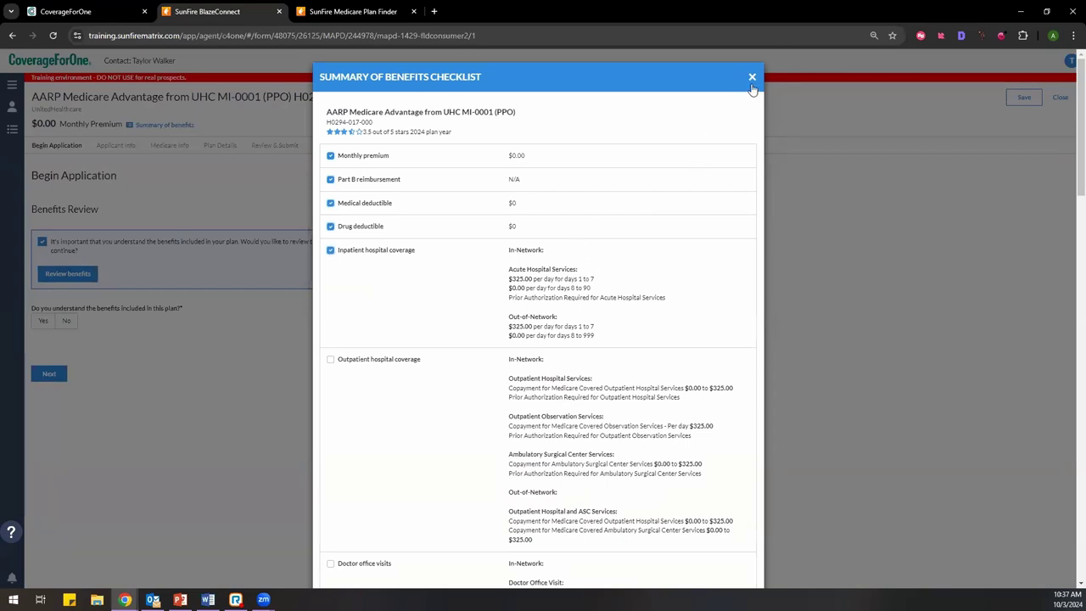
left_click(751, 78)
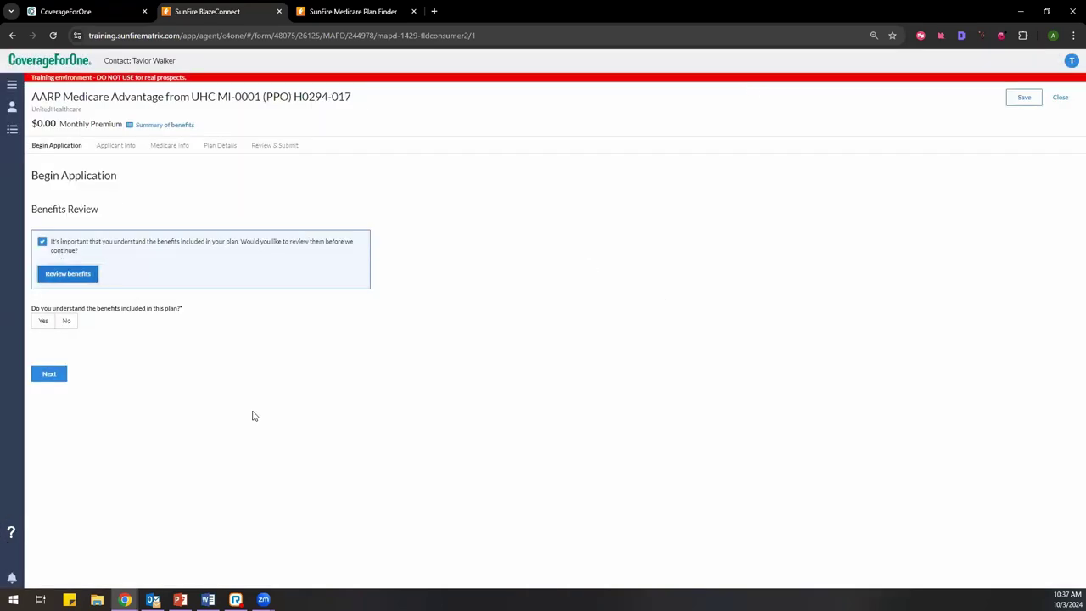
left_click(42, 322)
Step: Mark the applicant as self-enrolling, set sex to Female, and fill in the suggested phone number
left_click(56, 377)
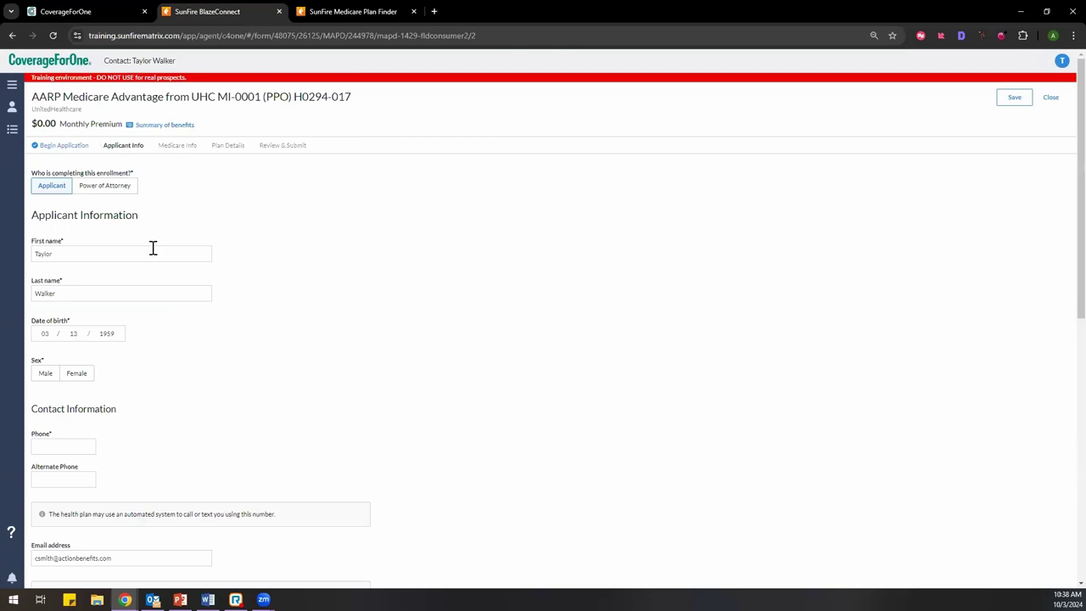
left_click(56, 191)
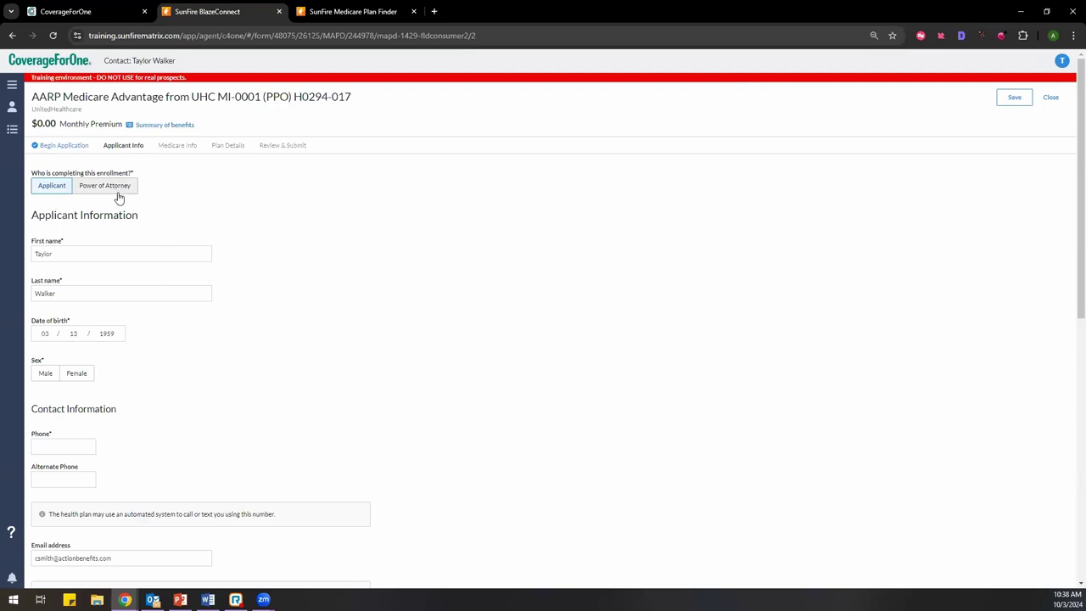
scroll(88, 281, "down", 2)
scroll(51, 170, "up", 2)
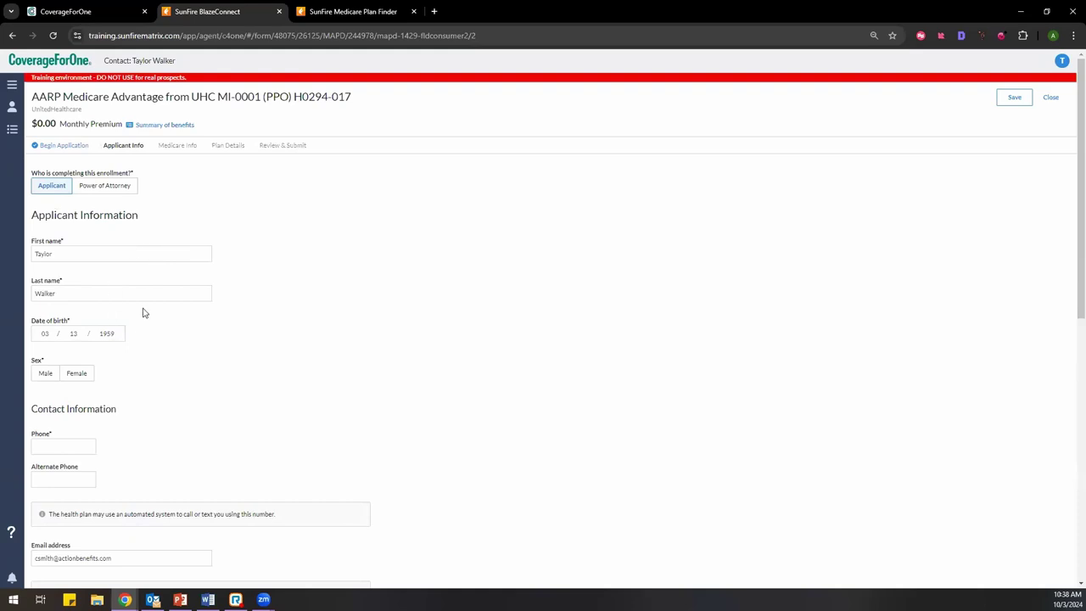
left_click(68, 375)
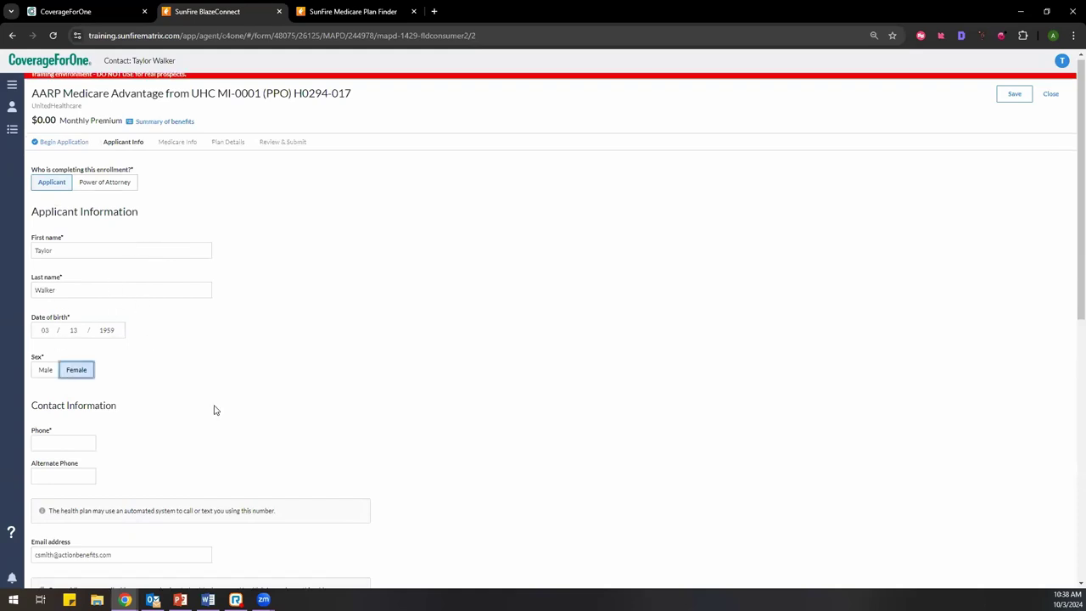
scroll(215, 410, "down", 2)
left_click(63, 335)
left_click(127, 356)
scroll(194, 329, "down", 2)
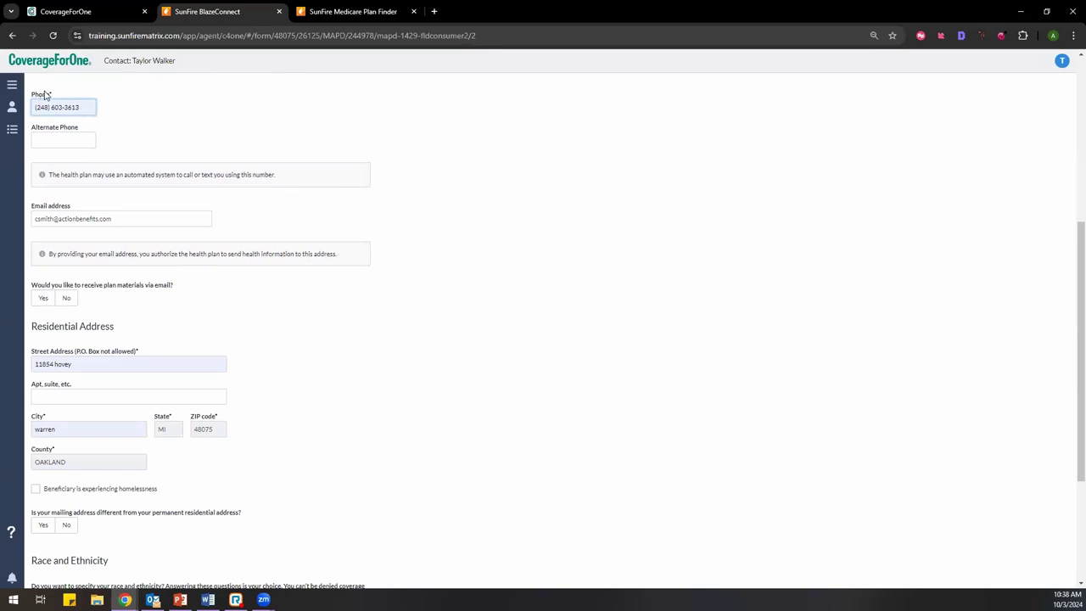
Step: Decline email plan materials, answer No to race and ethnicity, and continue
left_click(67, 304)
scroll(128, 322, "down", 1)
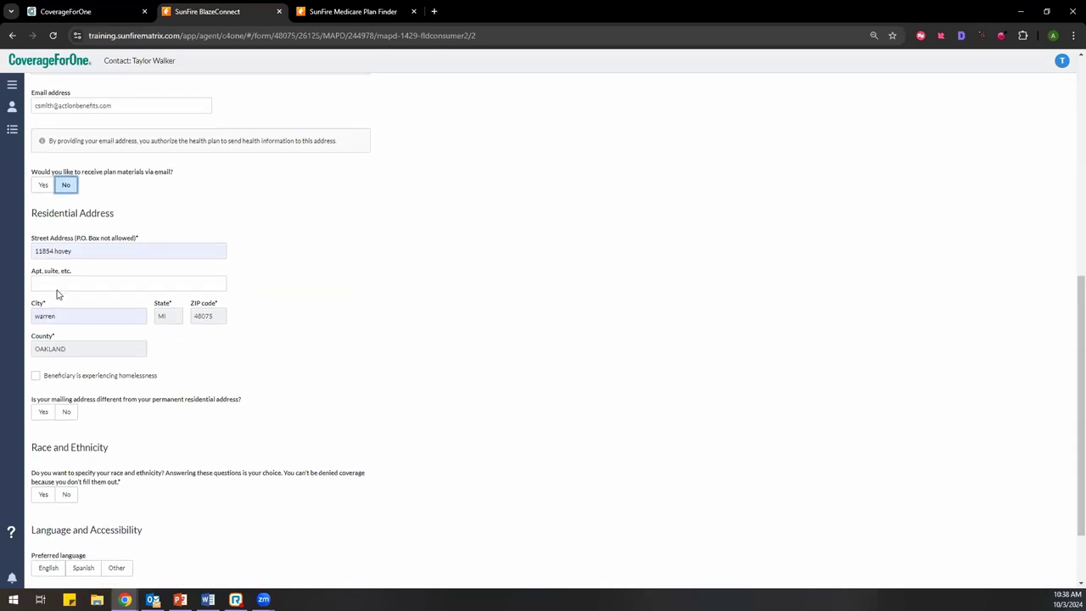
scroll(94, 313, "down", 1)
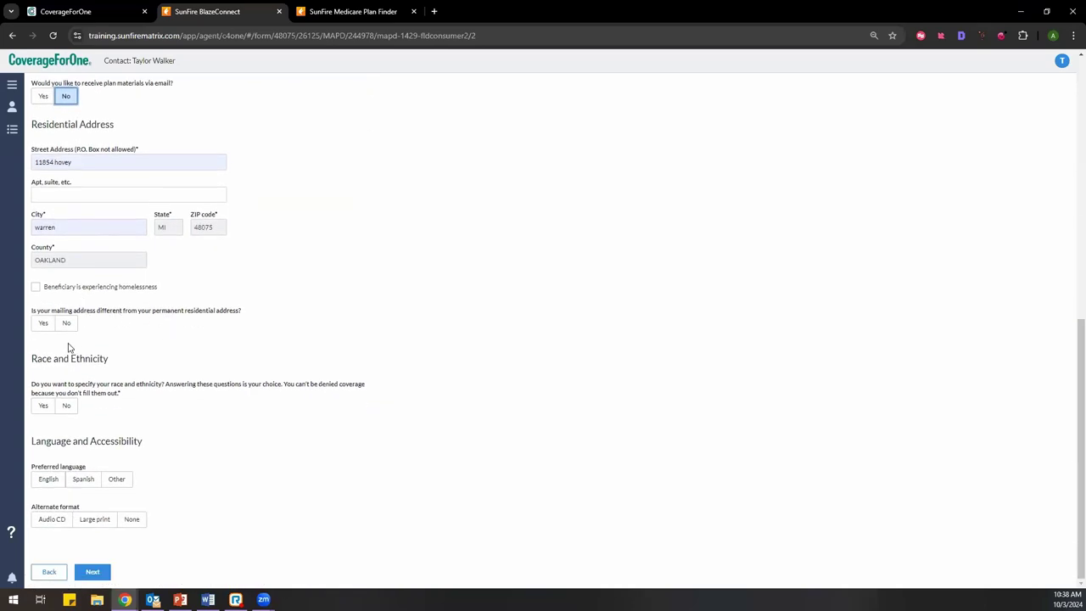
left_click(45, 408)
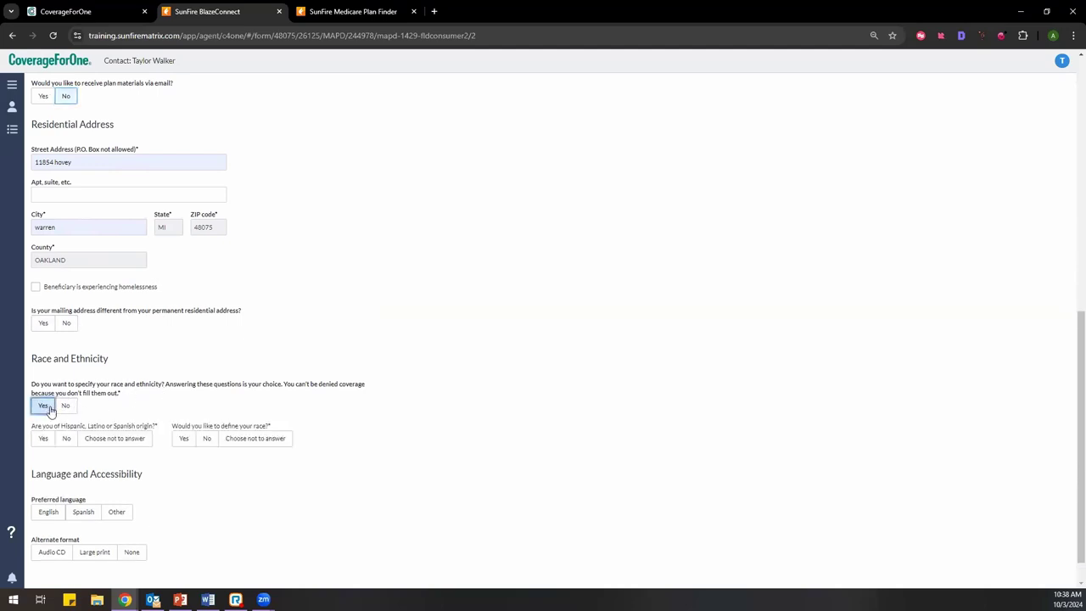
scroll(225, 421, "down", 1)
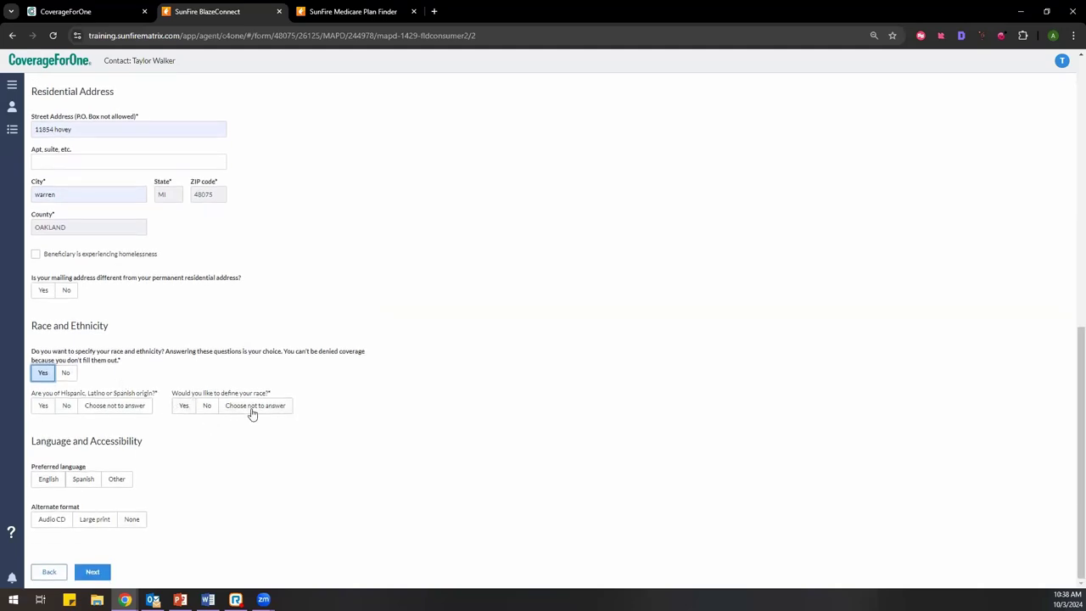
left_click(64, 375)
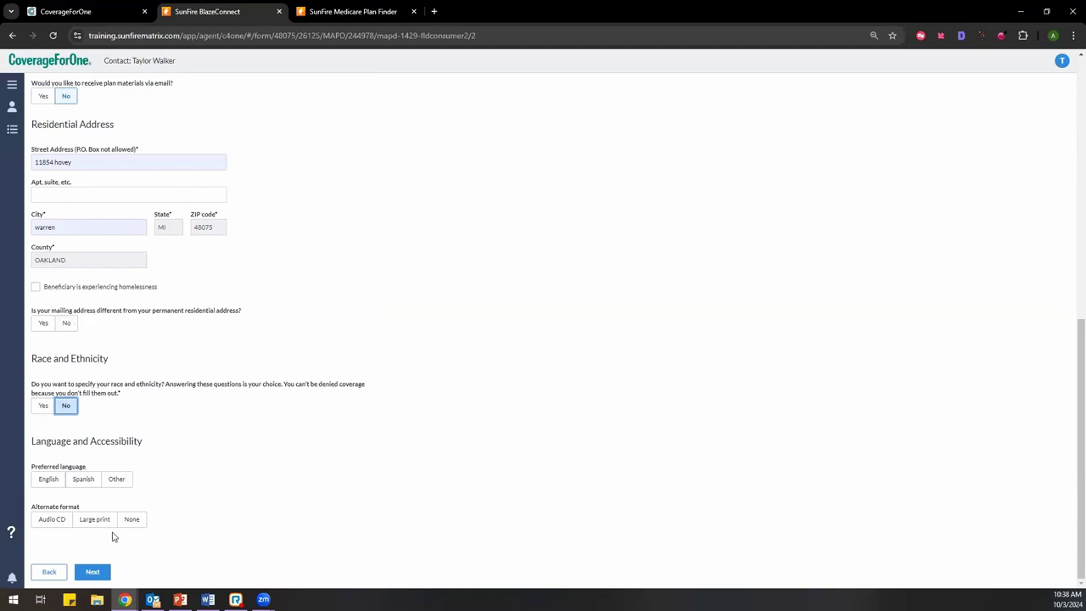
left_click(94, 572)
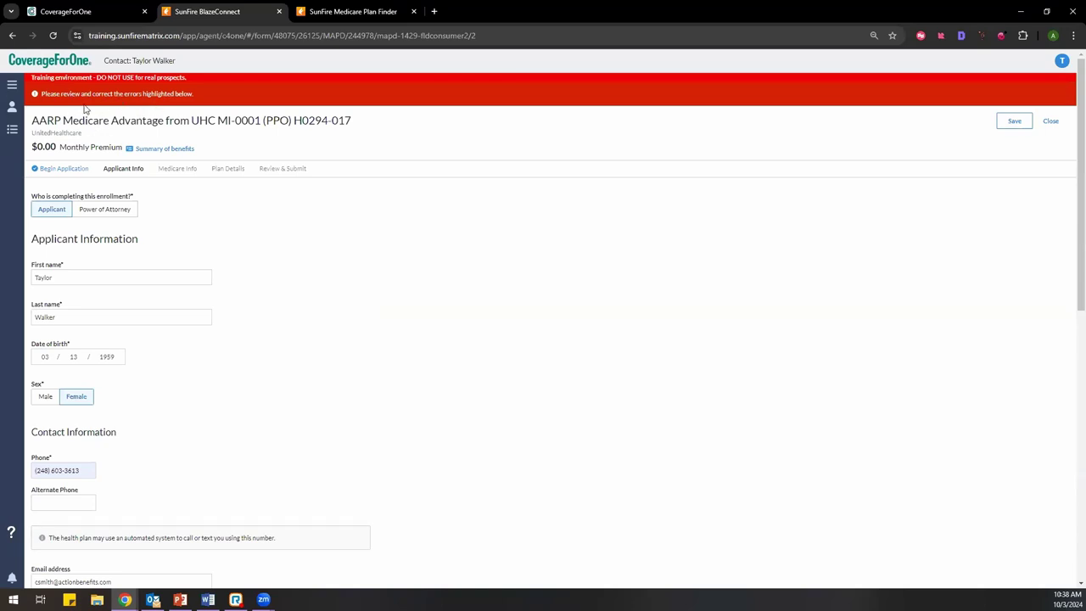
Step: Fill the missing street address from the saved suggestion and advance to Medicare Info
scroll(244, 349, "down", 4)
left_click(128, 386)
left_click(161, 415)
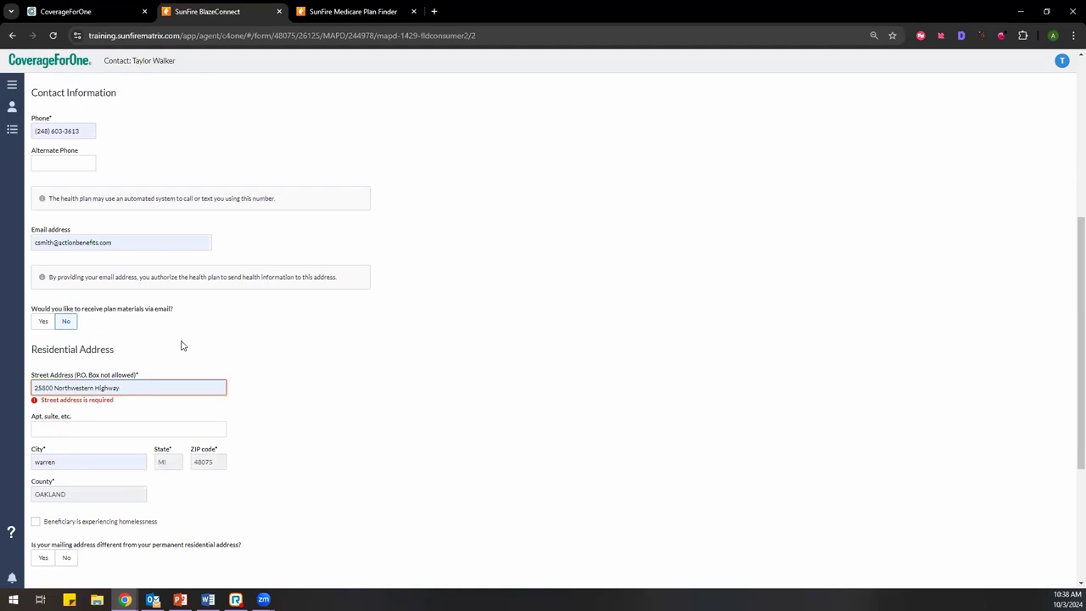
scroll(181, 345, "down", 2)
scroll(180, 345, "down", 2)
left_click(109, 572)
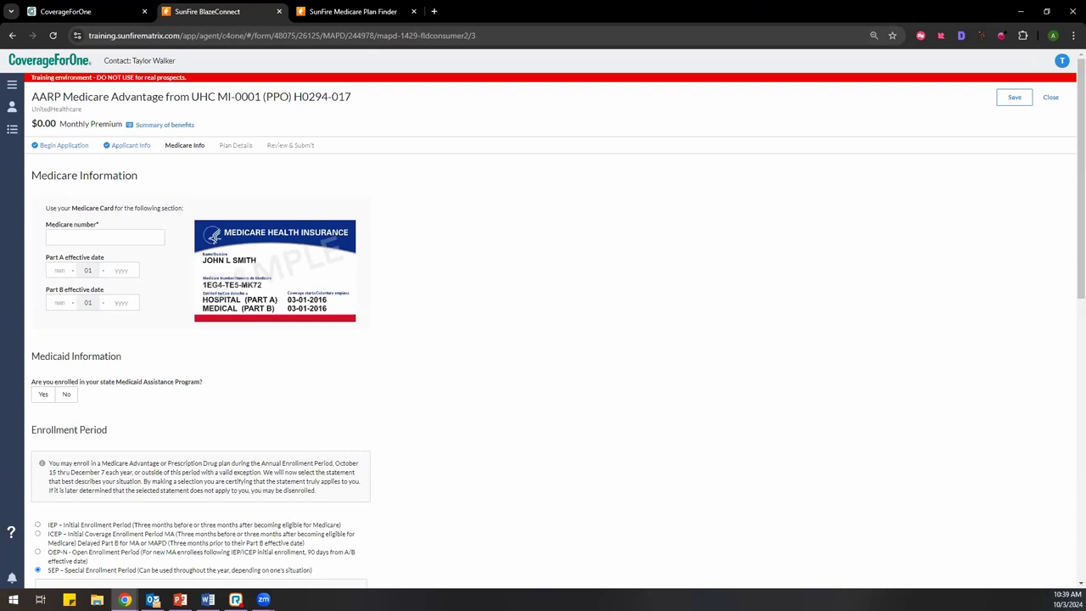
key("super+d")
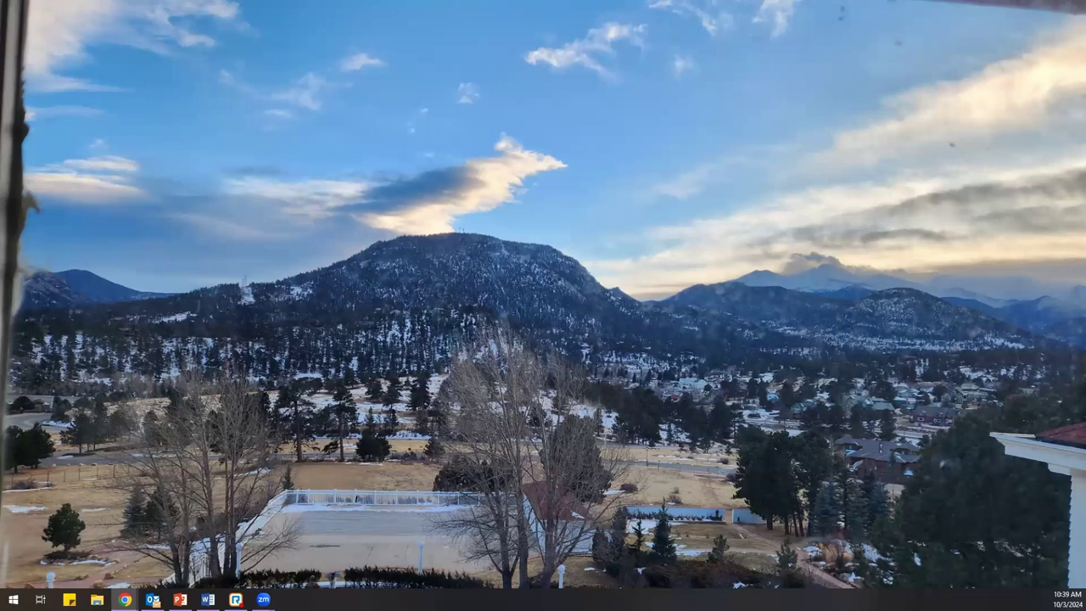
key("alt+Tab")
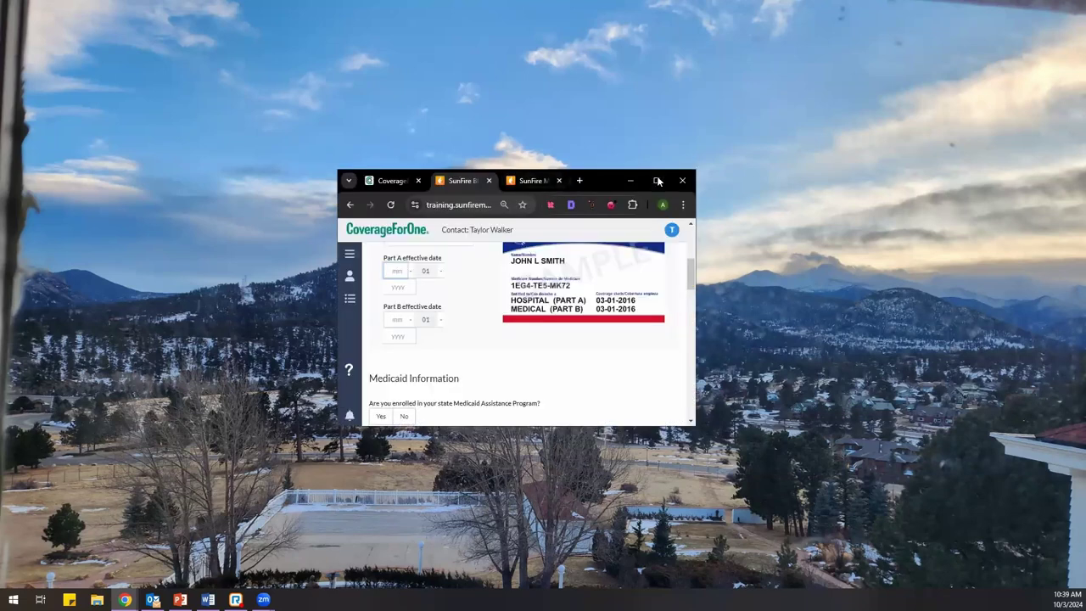
key("super+Up")
scroll(523, 287, "up", 2)
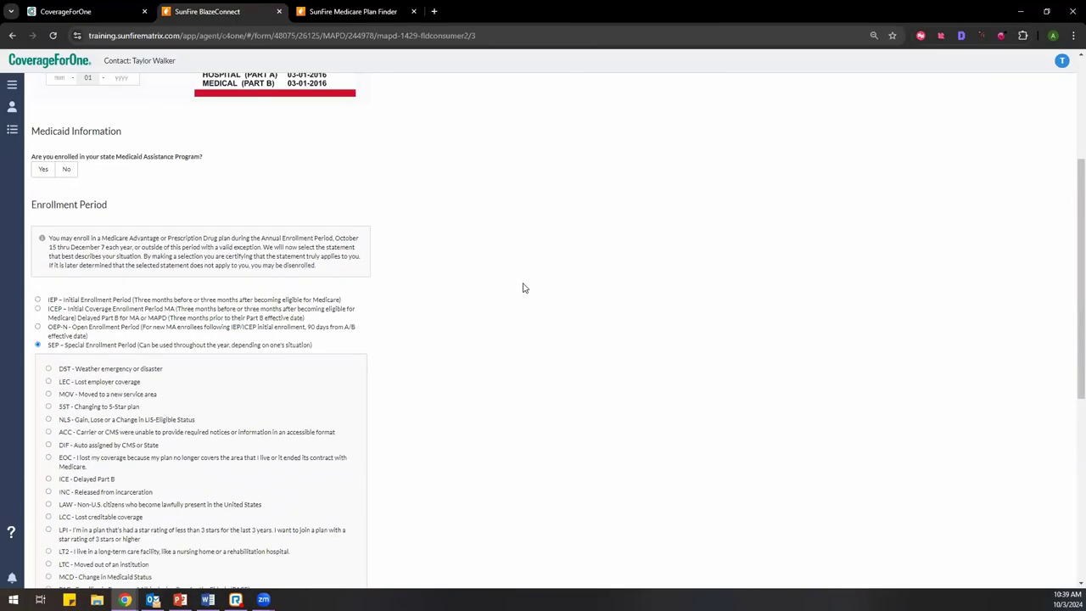
scroll(523, 288, "down", 1)
Step: Answer No to state Medicaid and choose the IEP initial enrollment period
left_click(42, 170)
left_click(65, 170)
scroll(200, 222, "down", 2)
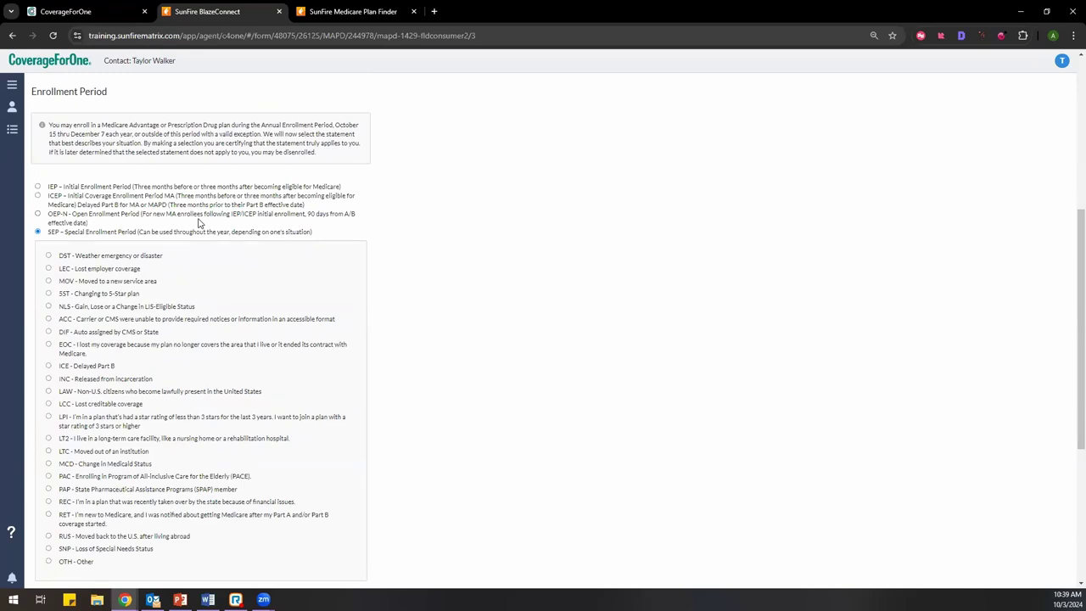
left_click(37, 187)
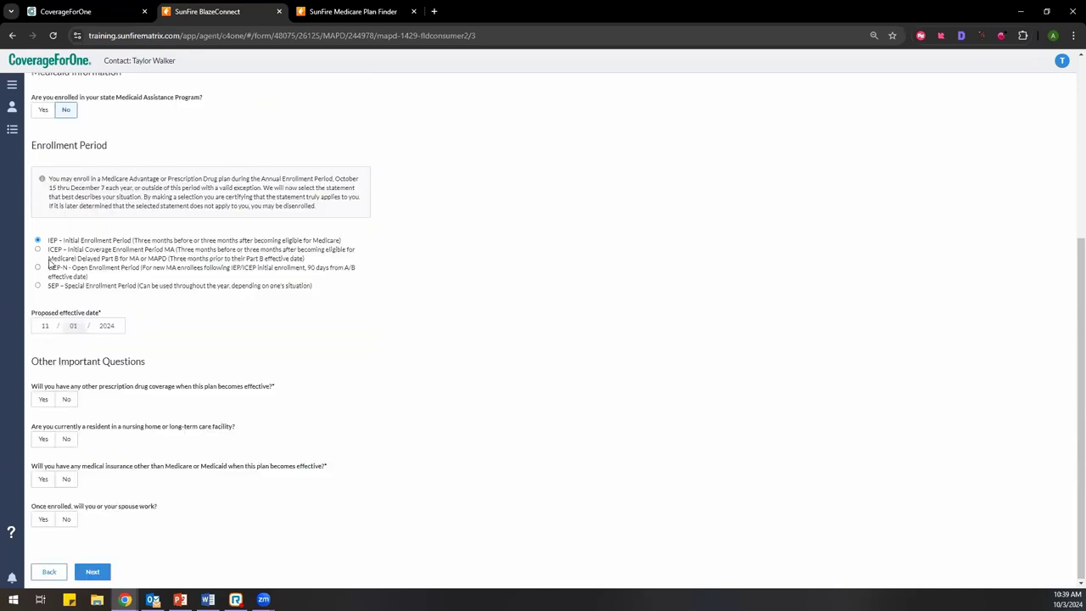
left_click(37, 285)
scroll(149, 369, "down", 2)
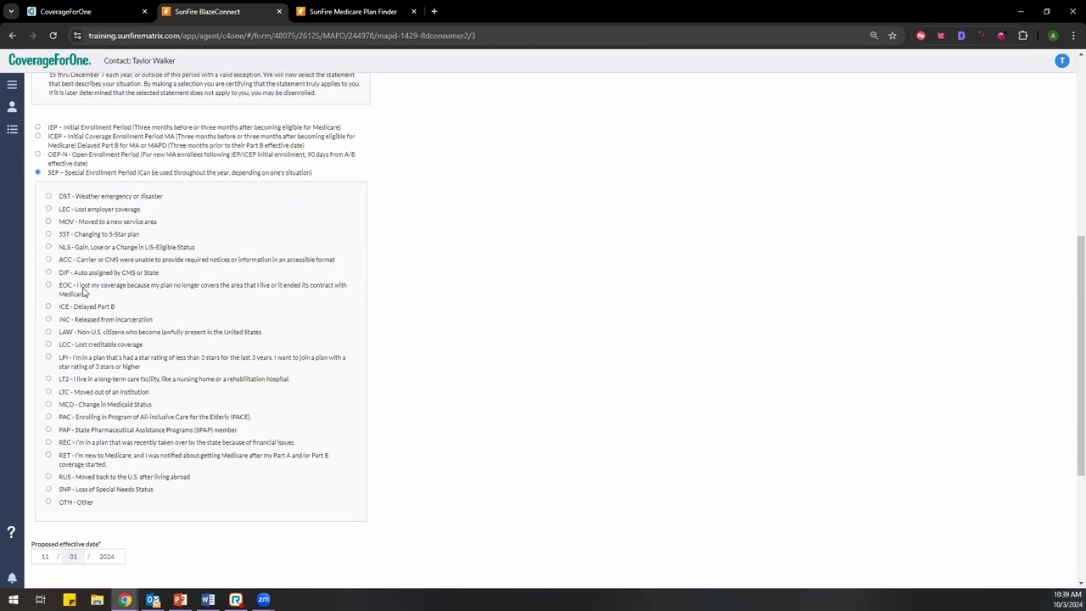
left_click(37, 127)
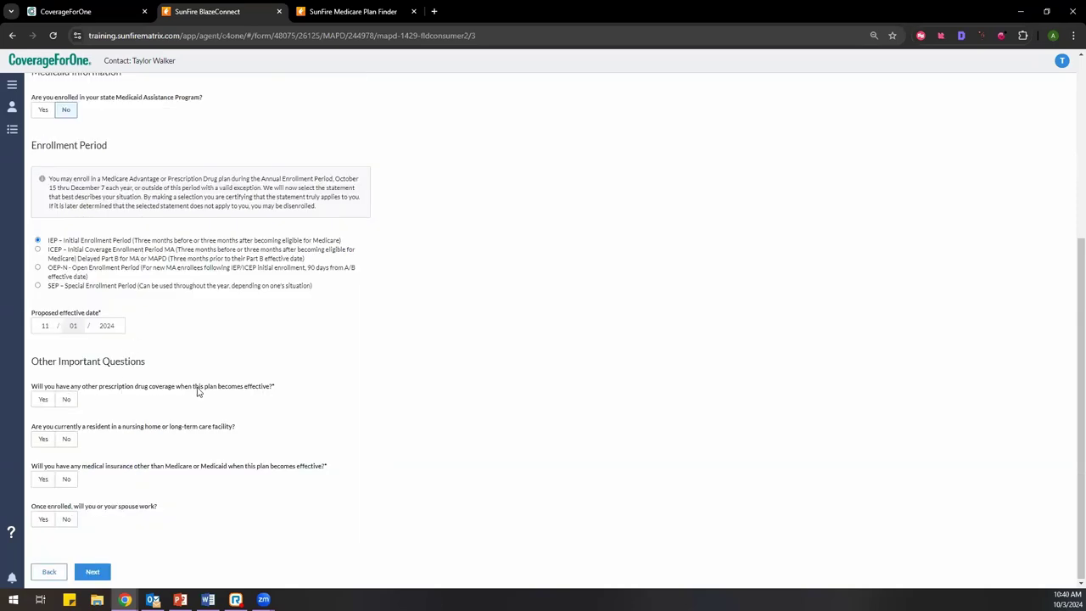
Step: Answer No to other drug coverage, nursing home, other insurance and working, then continue
left_click(68, 399)
left_click(67, 440)
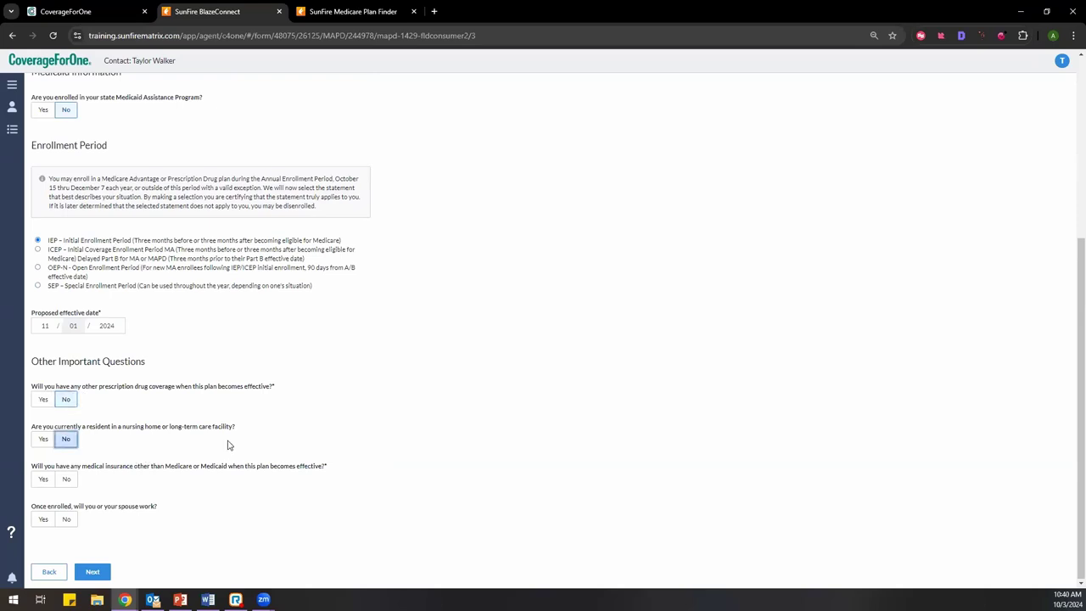
left_click(71, 481)
left_click(68, 520)
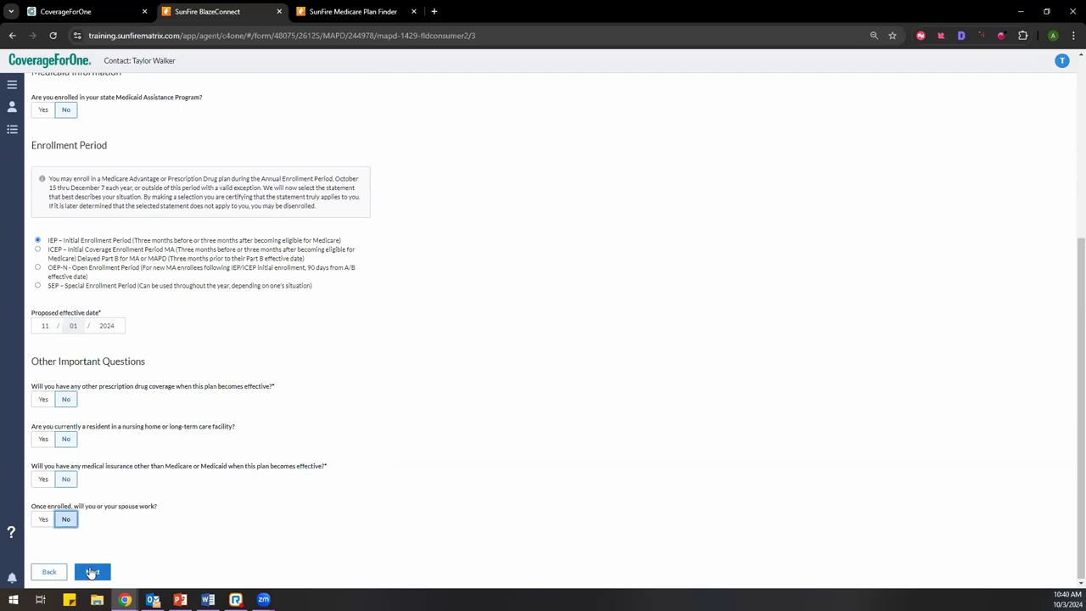
scroll(204, 331, "up", 5)
scroll(201, 332, "down", 5)
left_click(93, 573)
Step: Confirm the plan benefits were discussed and that it is a Medicare Advantage plan
scroll(379, 494, "down", 2)
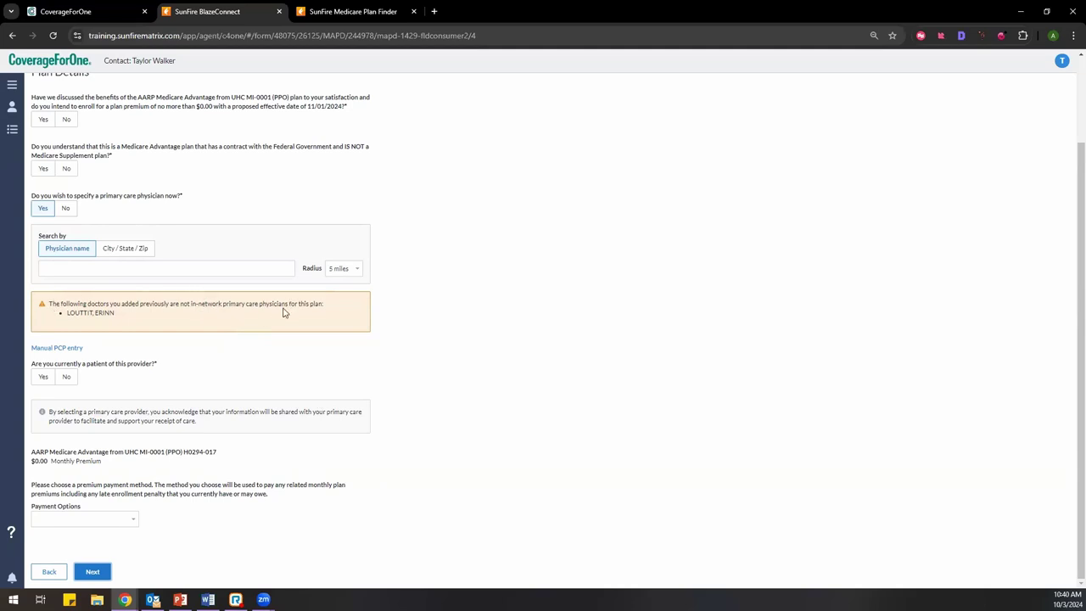
scroll(267, 219, "up", 1)
scroll(266, 218, "down", 1)
left_click(44, 122)
left_click(43, 169)
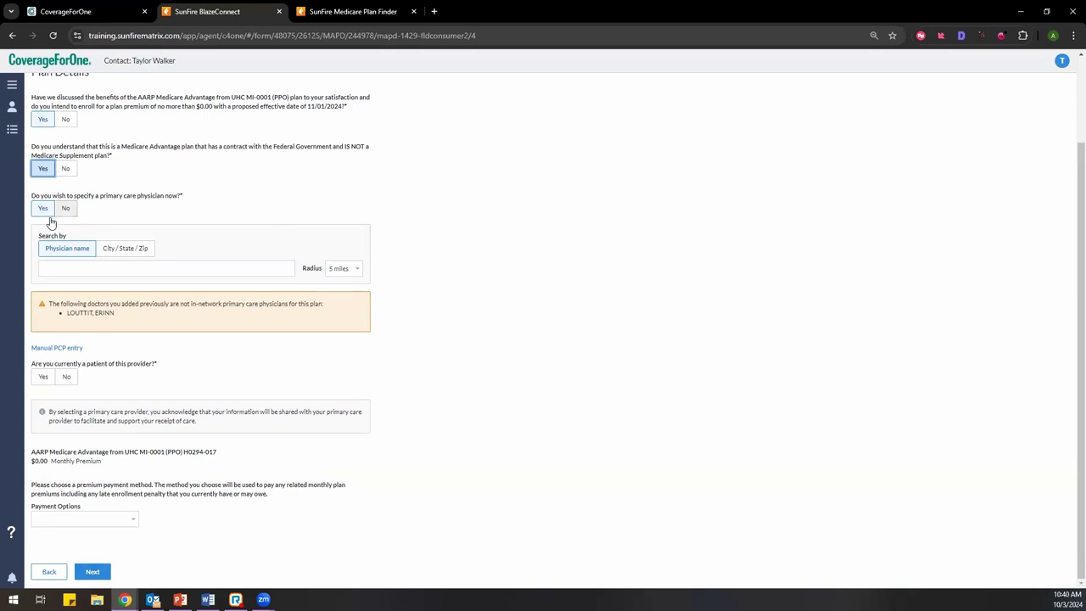
Step: Search for the primary care physician, pick their first office location, and answer not a current patient
left_click(85, 269)
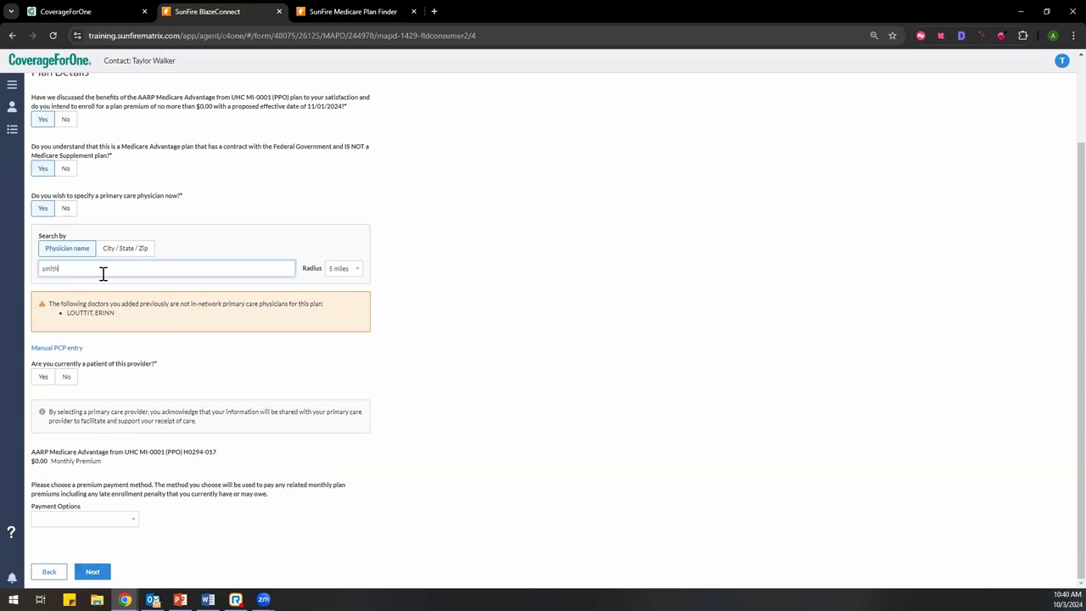
left_click(104, 285)
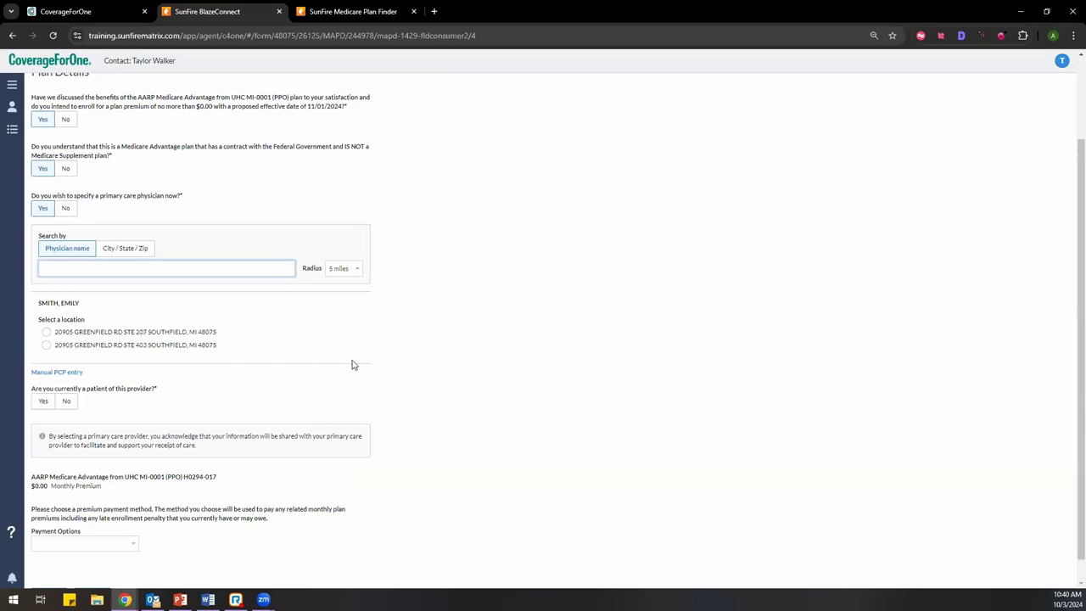
left_click(124, 333)
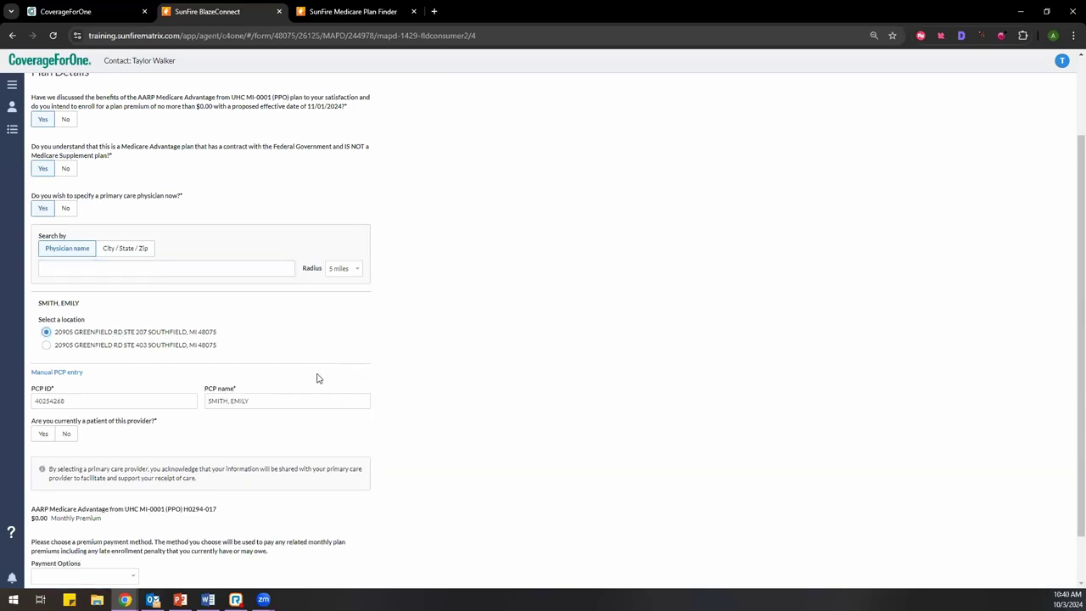
scroll(318, 378, "down", 1)
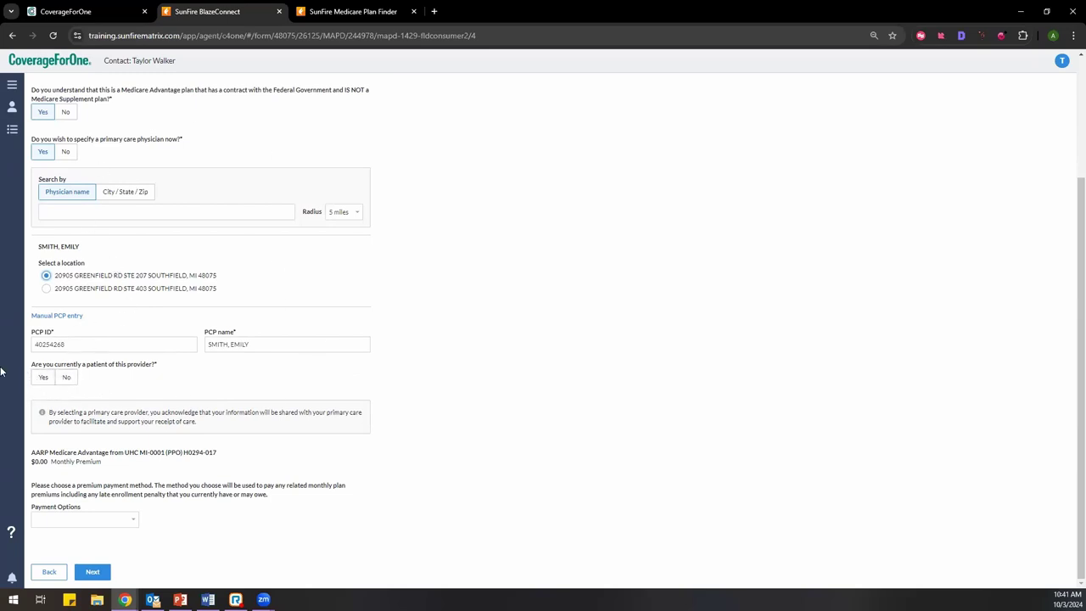
left_click(66, 379)
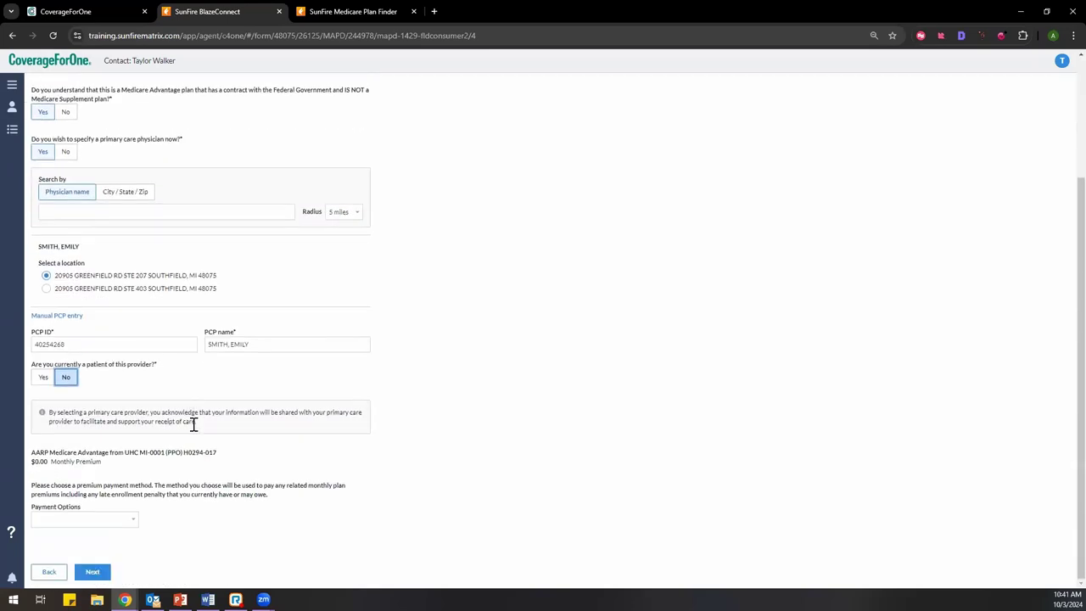
Step: Set the premium payment method to Social Security Check withholding
left_click(98, 521)
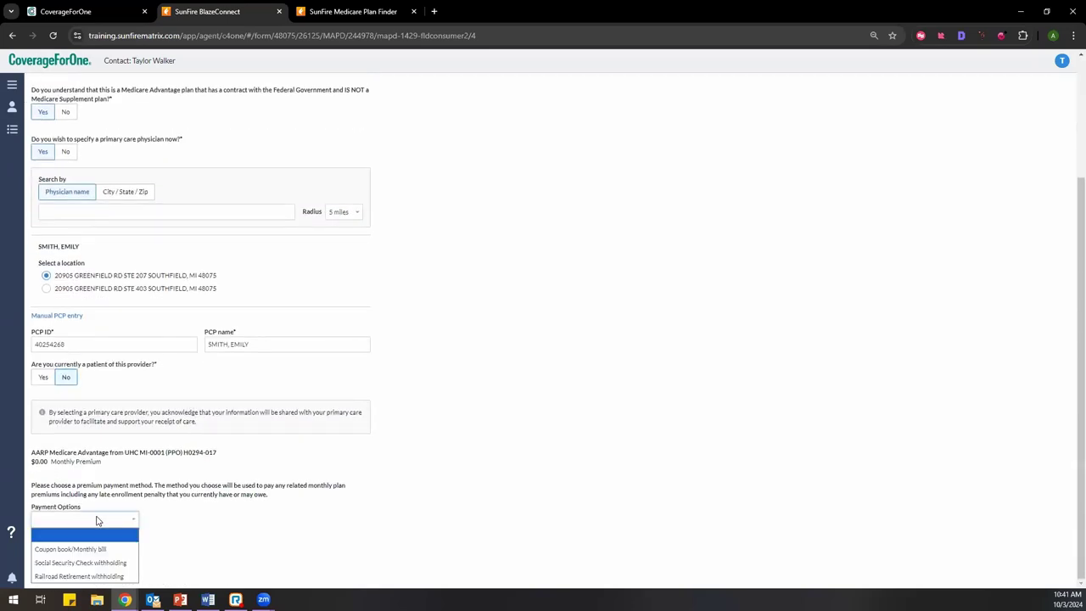
left_click(107, 563)
scroll(199, 503, "down", 2)
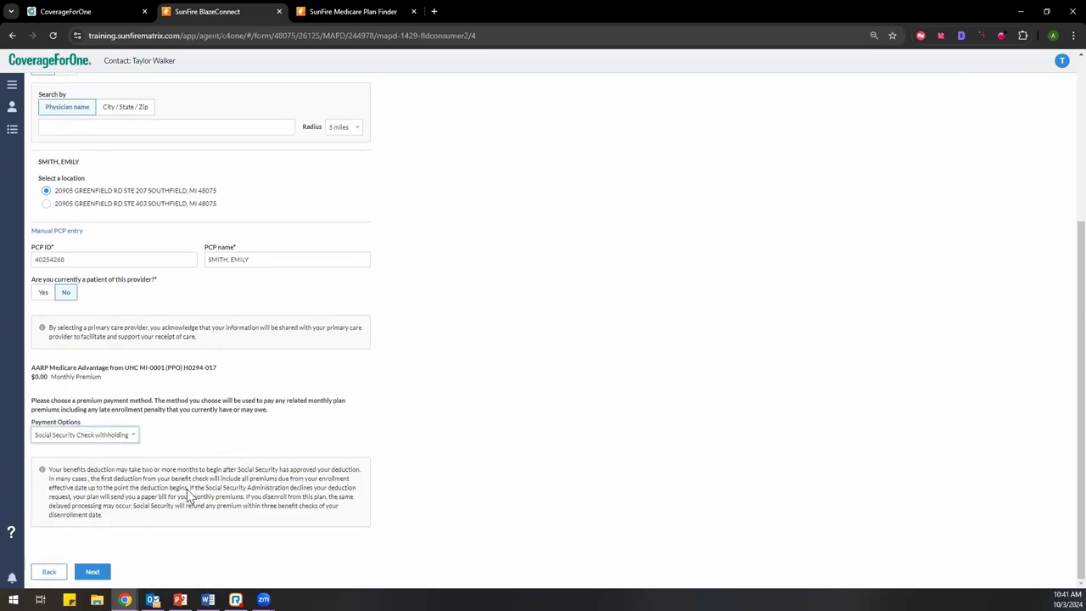
left_click(108, 436)
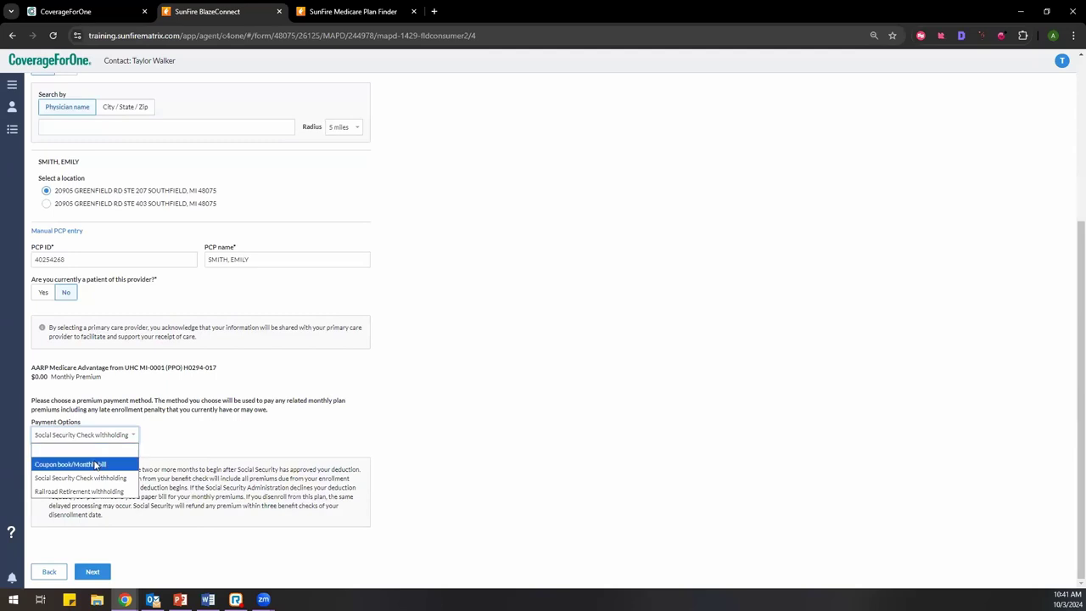
left_click(96, 463)
left_click(100, 471)
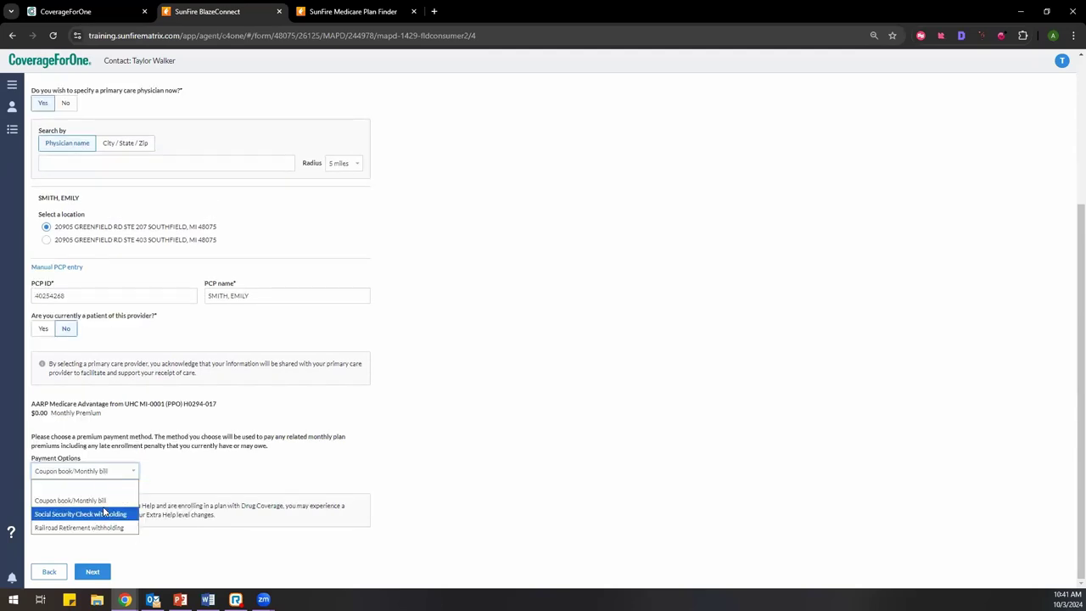
left_click(100, 514)
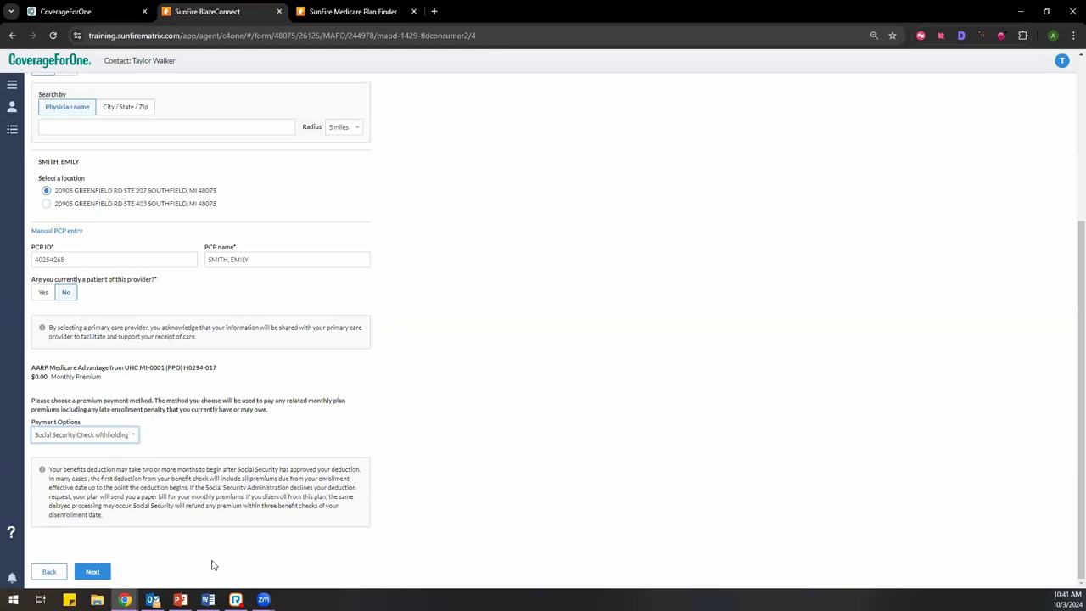
Step: On Review & Submit, acknowledge the application disclosures and choose signature-pad signing
left_click(92, 571)
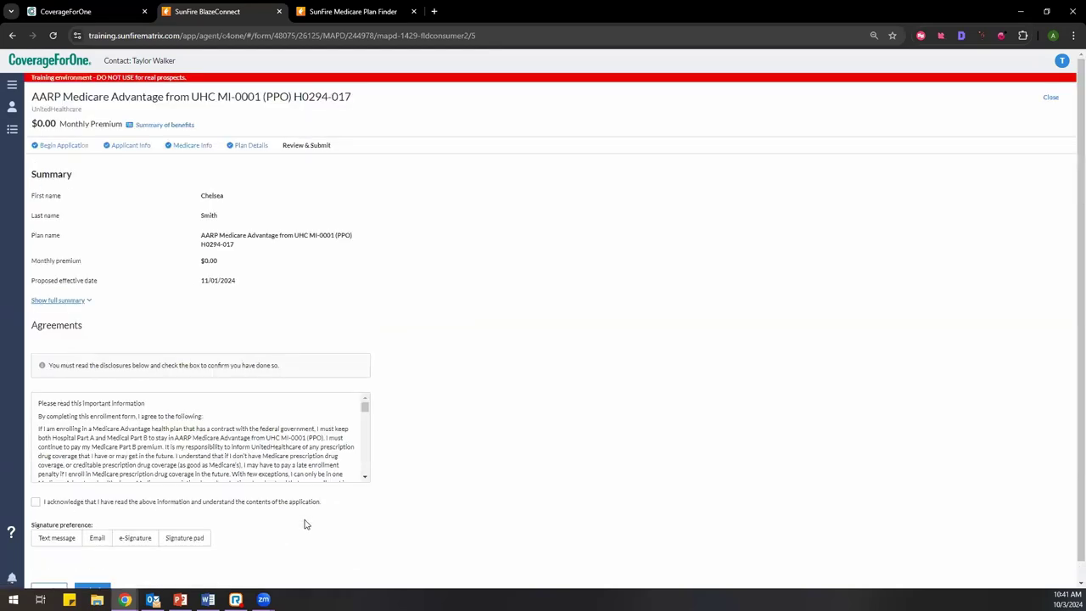
scroll(447, 473, "down", 1)
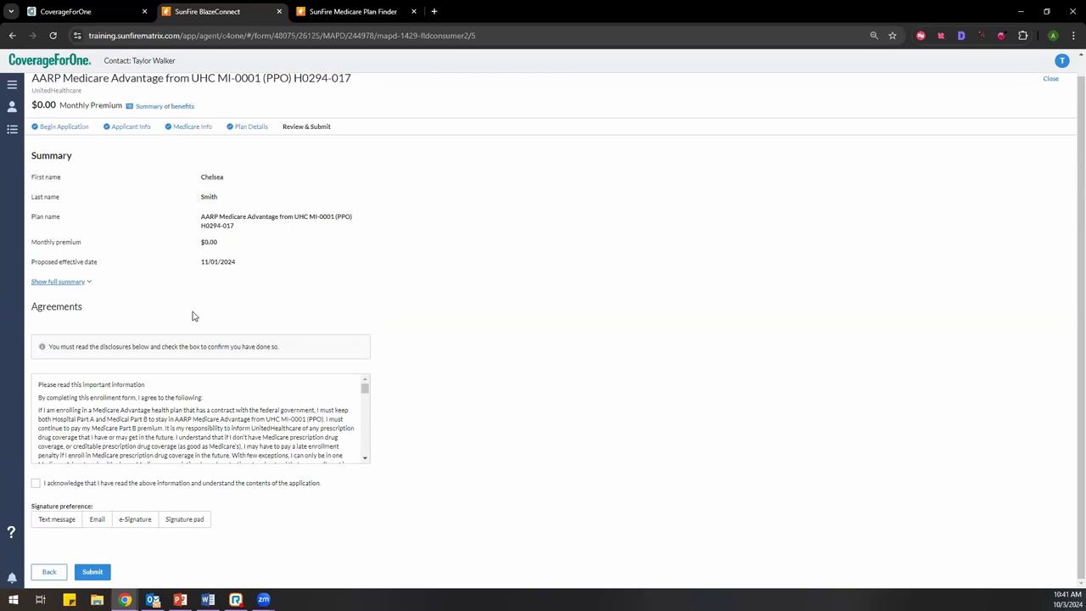
scroll(201, 396, "down", 10)
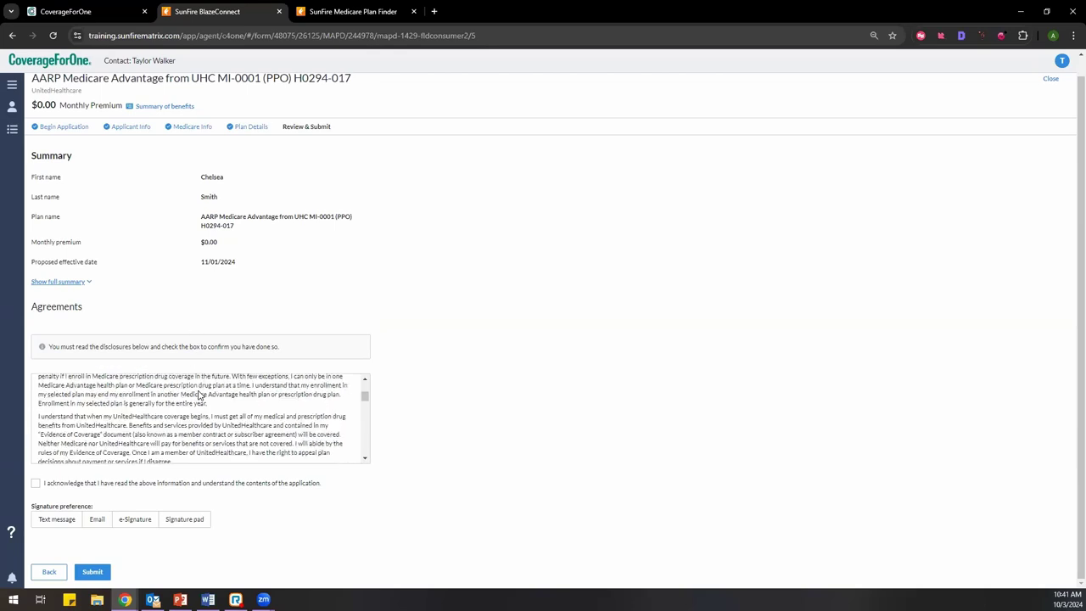
left_click(36, 483)
left_click(192, 517)
Step: Draw and save the applicant's signature dated 10-03-2024, then submit the application
scroll(382, 407, "down", 2)
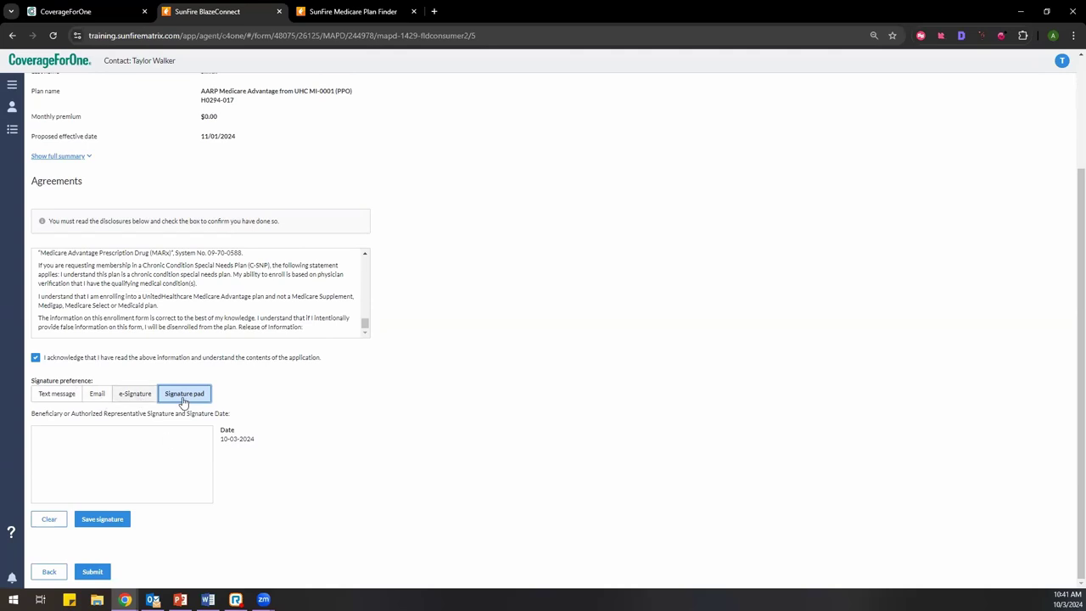
mouse_move(48, 446)
left_mouse_down()
mouse_move(45, 466)
mouse_move(63, 450)
mouse_move(58, 477)
mouse_move(105, 459)
mouse_move(99, 473)
mouse_move(141, 458)
mouse_move(144, 472)
mouse_move(160, 468)
left_mouse_up()
left_click(120, 522)
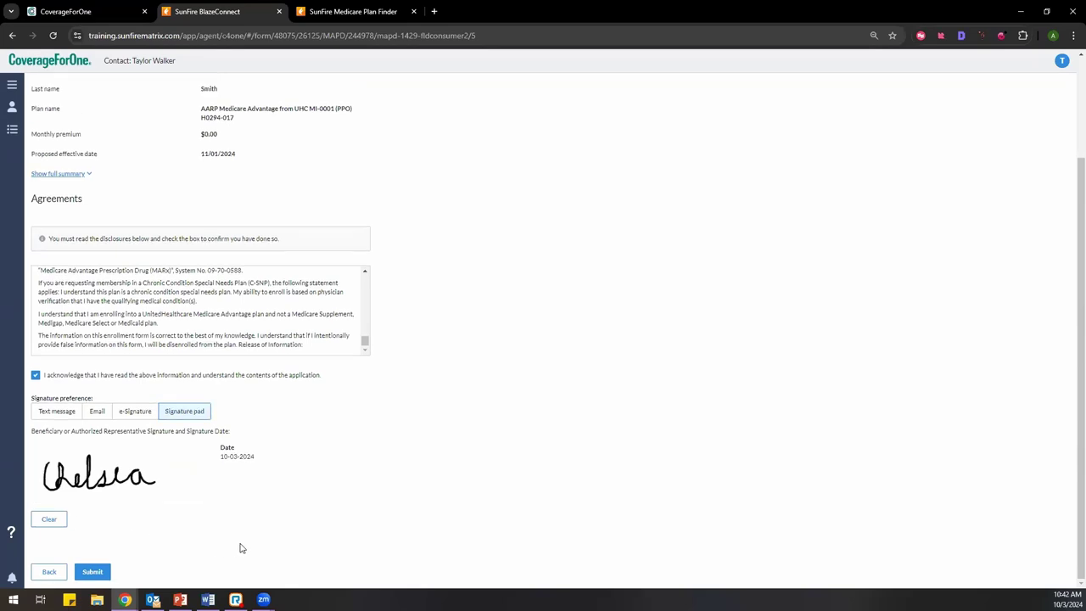
left_click(93, 575)
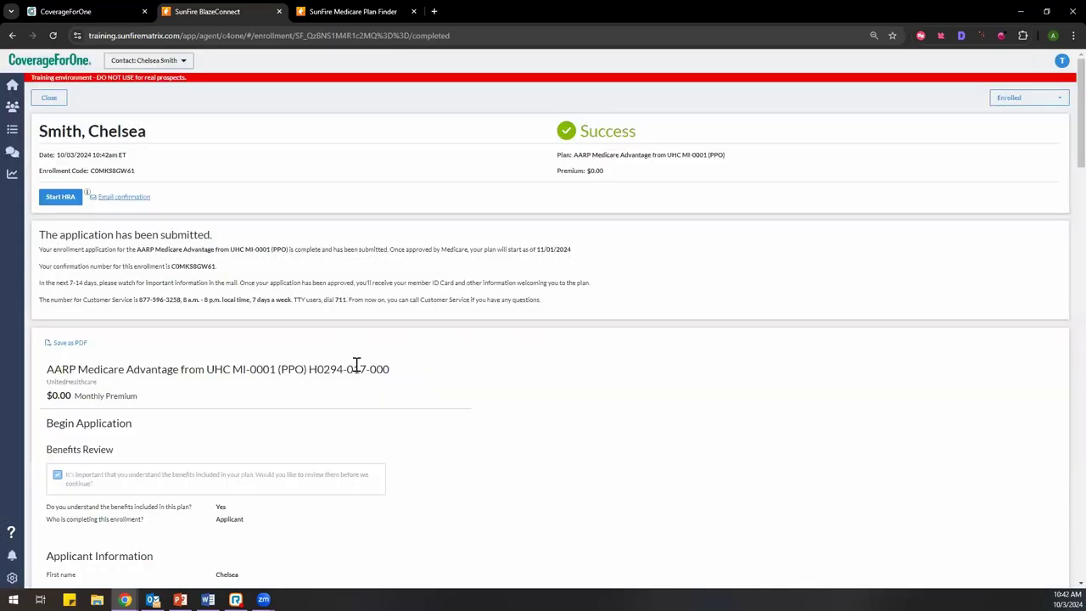
Step: Review the MI-0001 (PPO) confirmation page showing Enrolled status and $0.00 premium
scroll(257, 248, "down", 3)
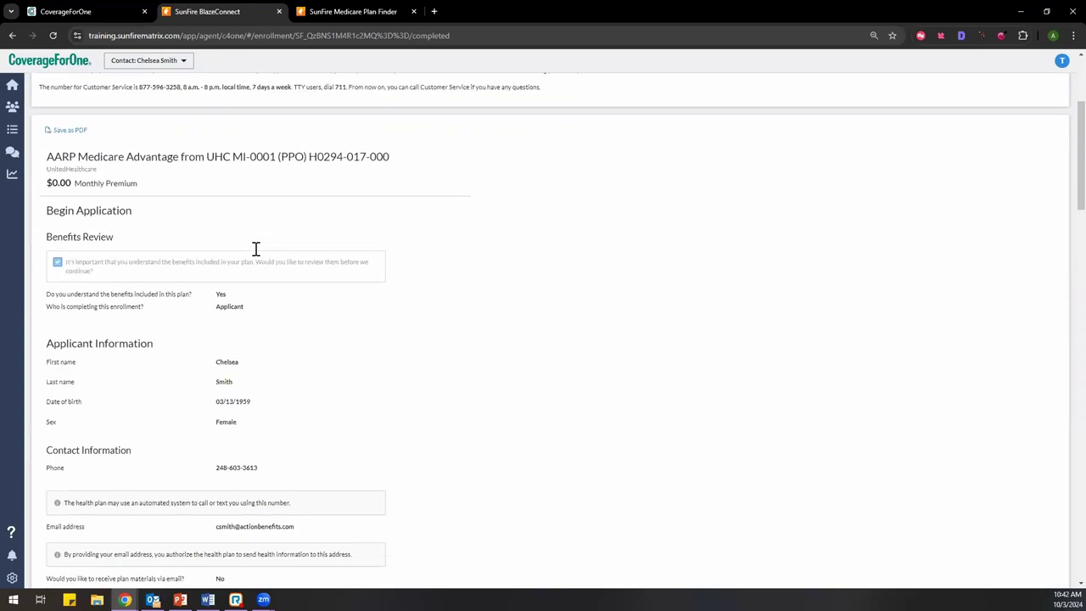
scroll(255, 247, "up", 2)
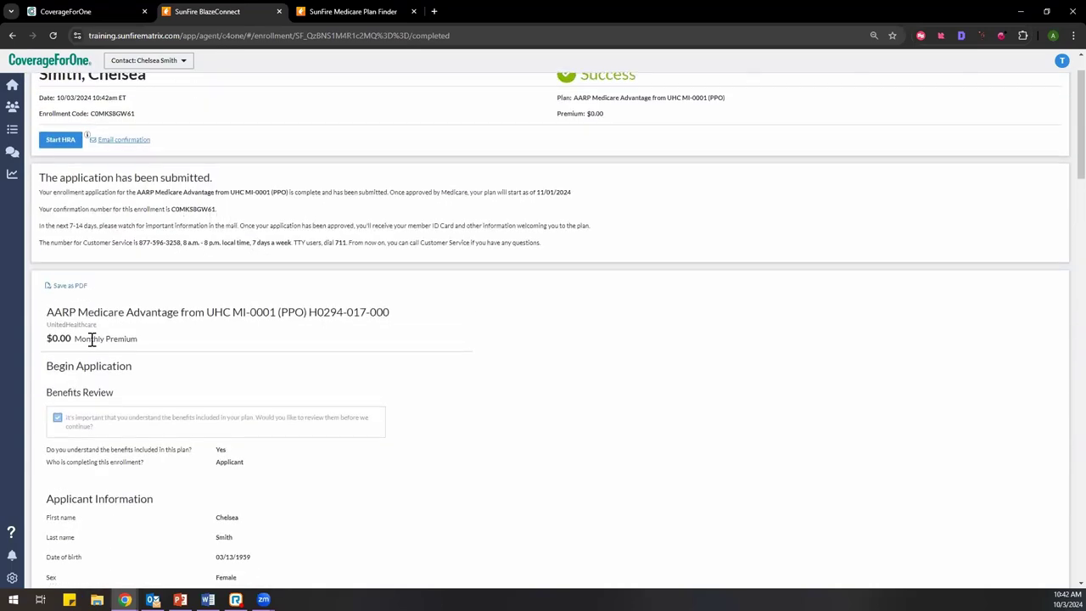
scroll(92, 341, "down", 2)
scroll(92, 344, "down", 9)
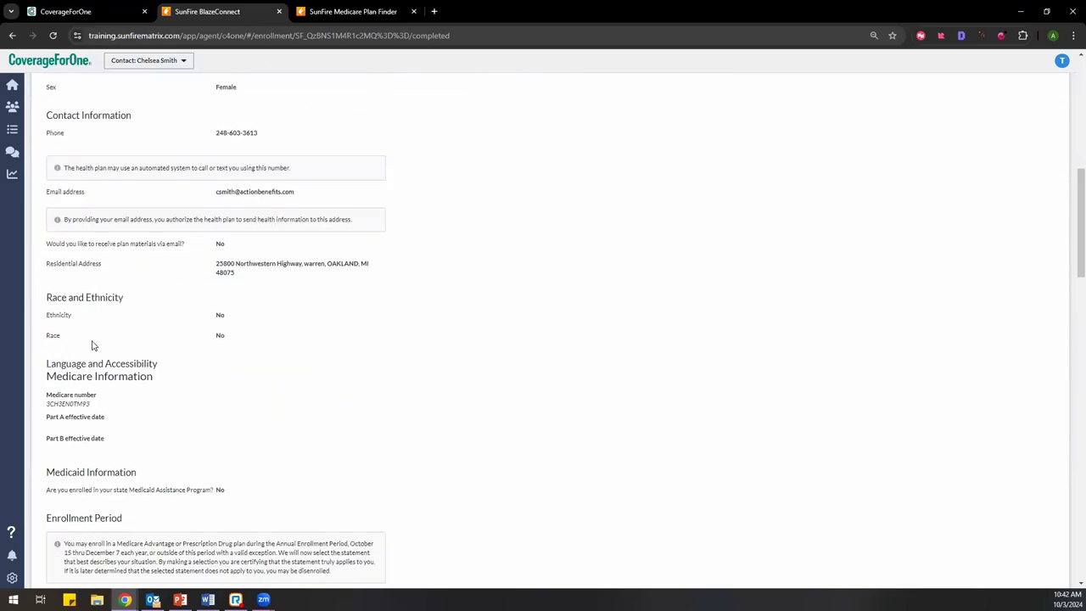
scroll(155, 439, "down", 15)
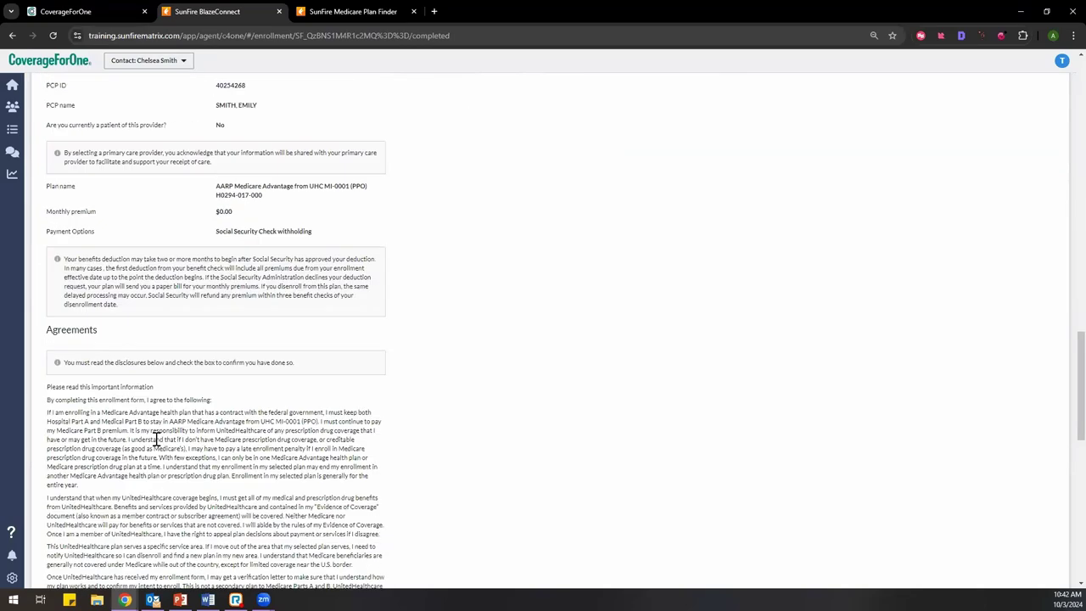
scroll(156, 443, "down", 8)
scroll(157, 439, "up", 20)
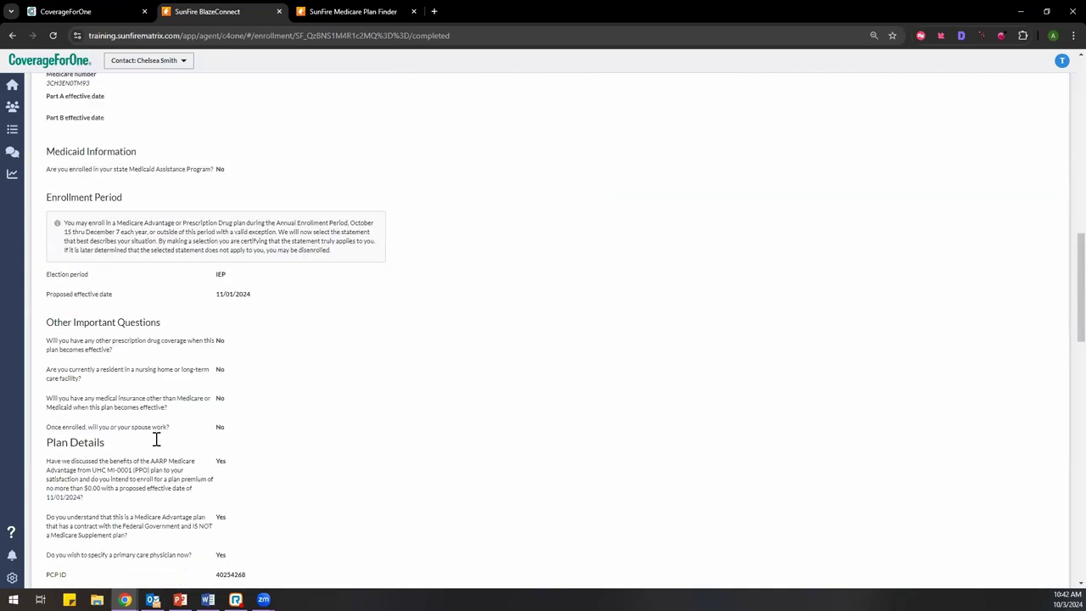
scroll(153, 442, "up", 5)
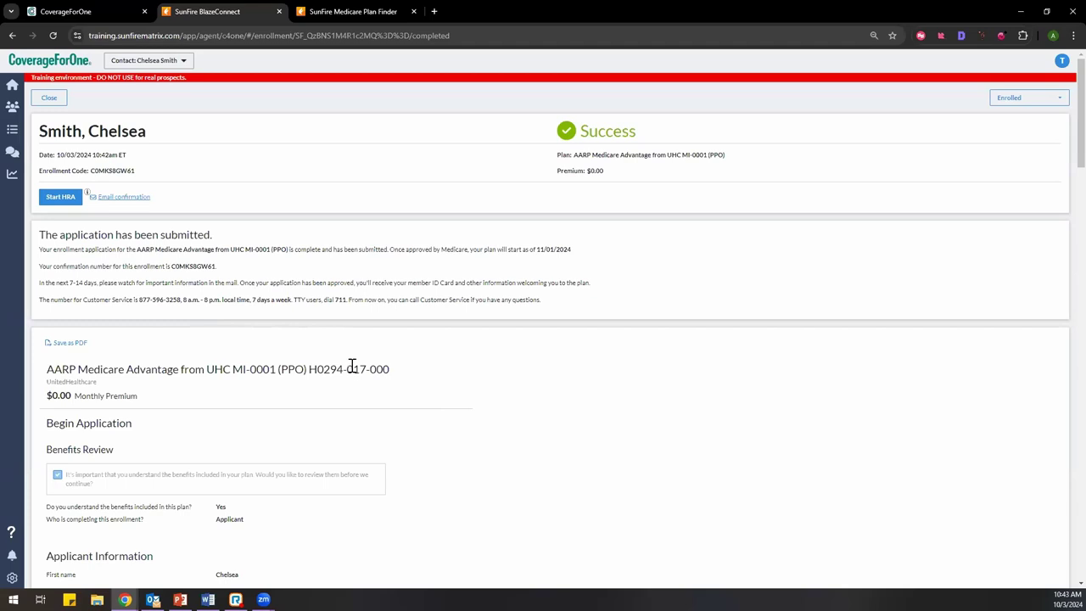
scroll(352, 365, "down", 20)
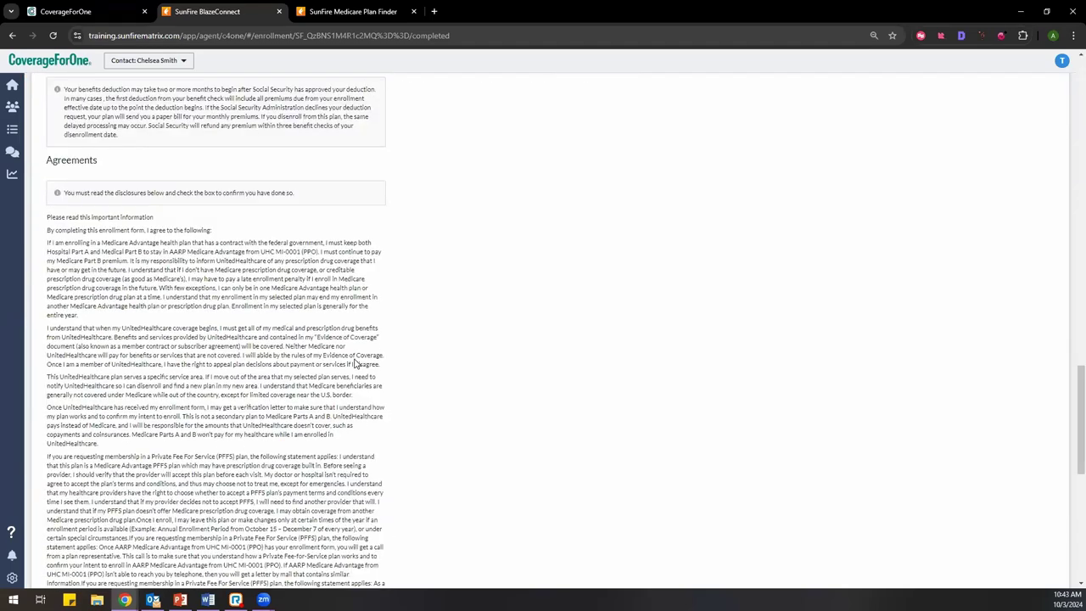
scroll(355, 364, "down", 15)
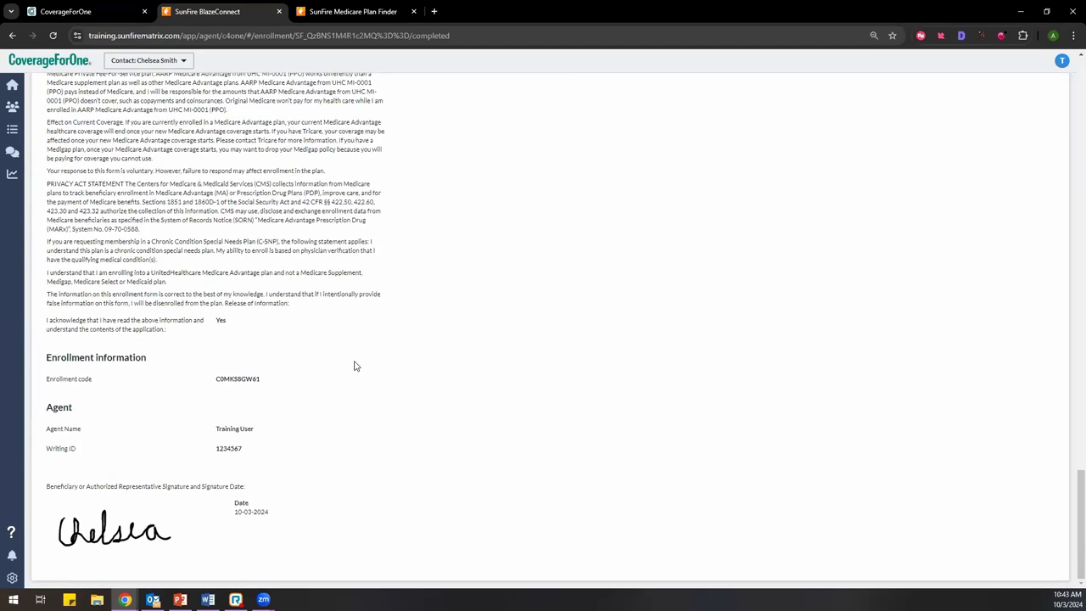
scroll(356, 366, "up", 20)
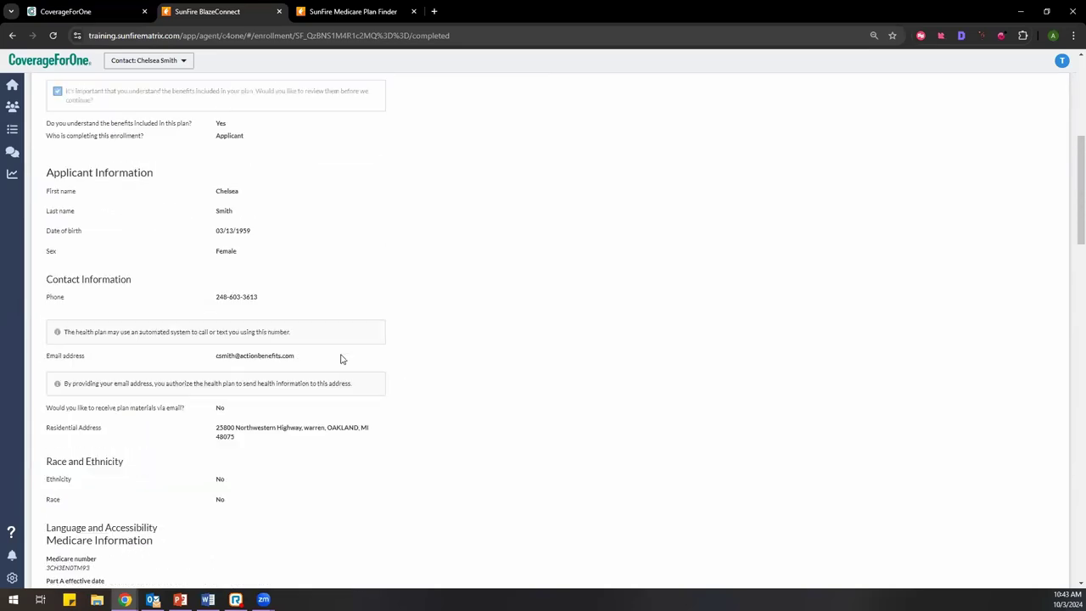
scroll(342, 359, "up", 5)
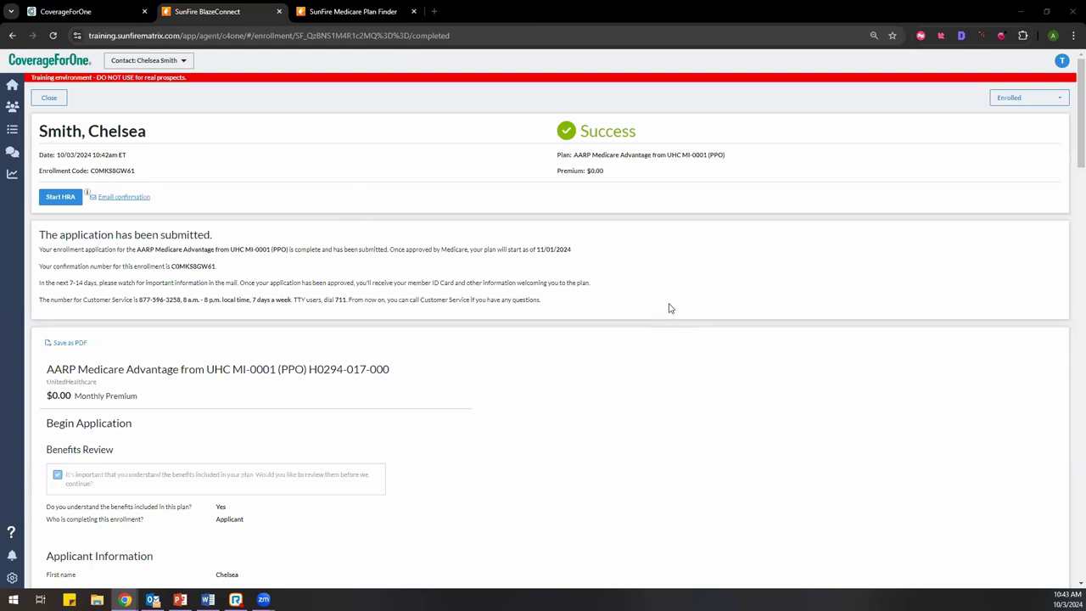
scroll(549, 436, "down", 2)
scroll(480, 456, "up", 2)
scroll(315, 422, "down", 7)
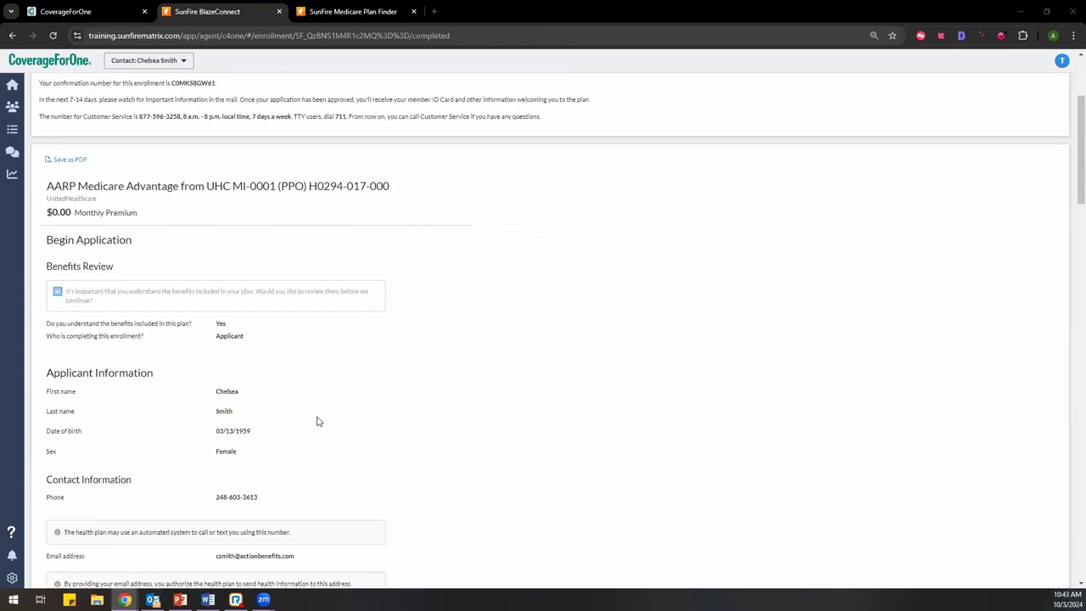
scroll(315, 420, "down", 5)
scroll(314, 419, "up", 12)
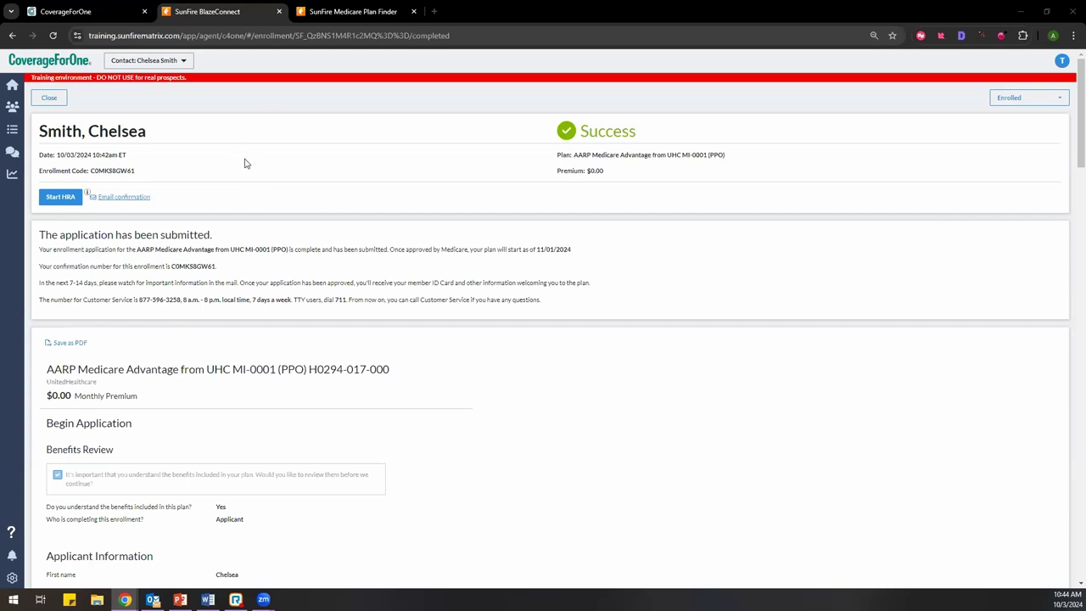
scroll(332, 305, "down", 6)
scroll(332, 305, "down", 8)
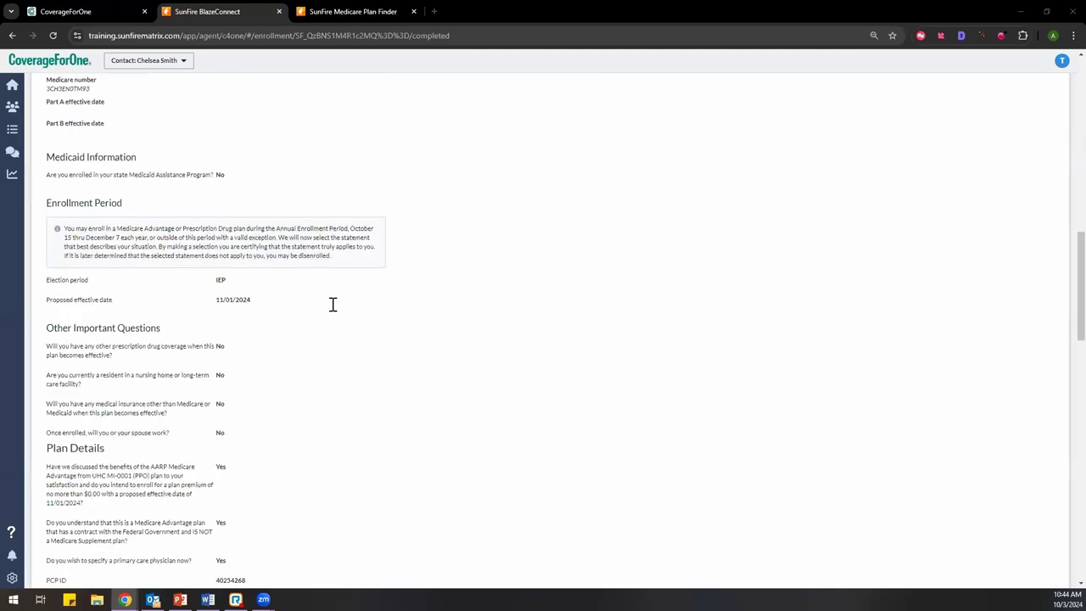
scroll(333, 304, "up", 14)
Step: Close the enrollment and check the dashboard lists the new contact as Enrolled
left_click(49, 99)
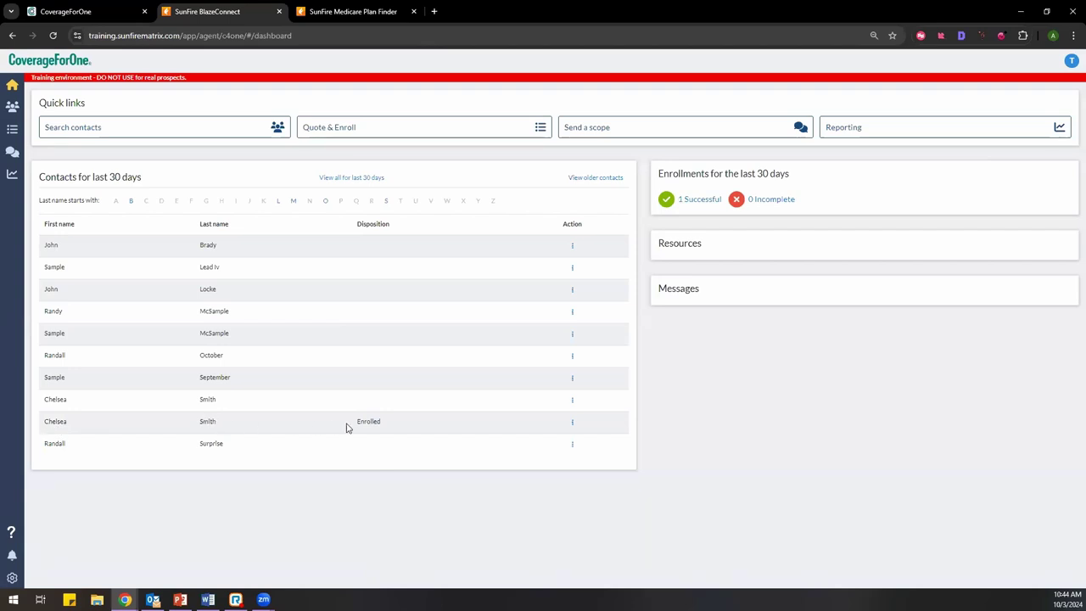
left_click_drag(355, 424, 387, 425)
left_click(389, 425)
Step: Browse the 1 Successful enrollment report plus Communications and Performance tabs, then go Home
left_click(701, 207)
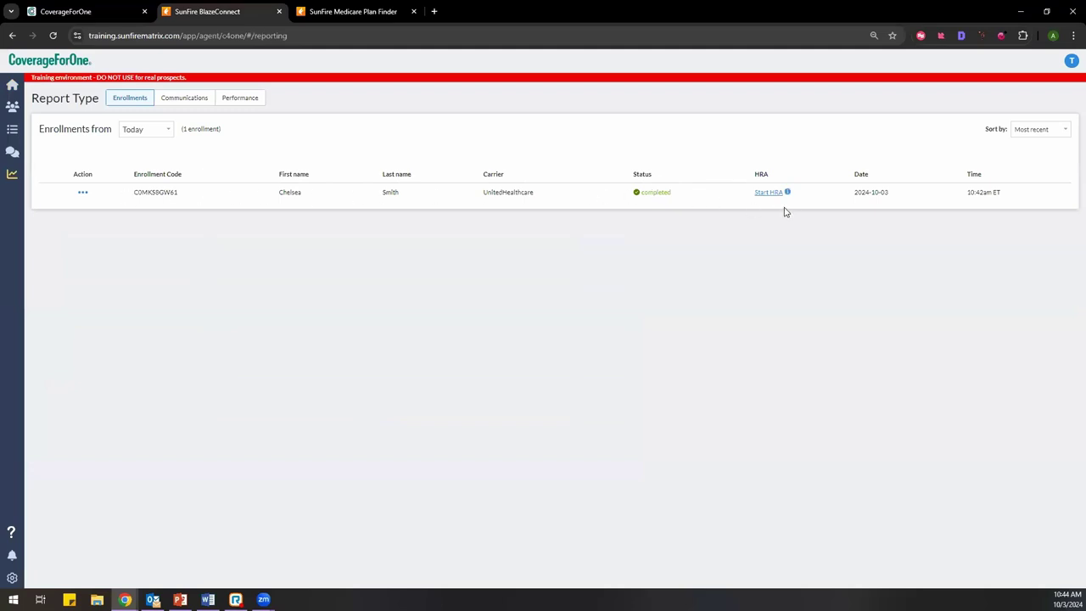
left_click(82, 193)
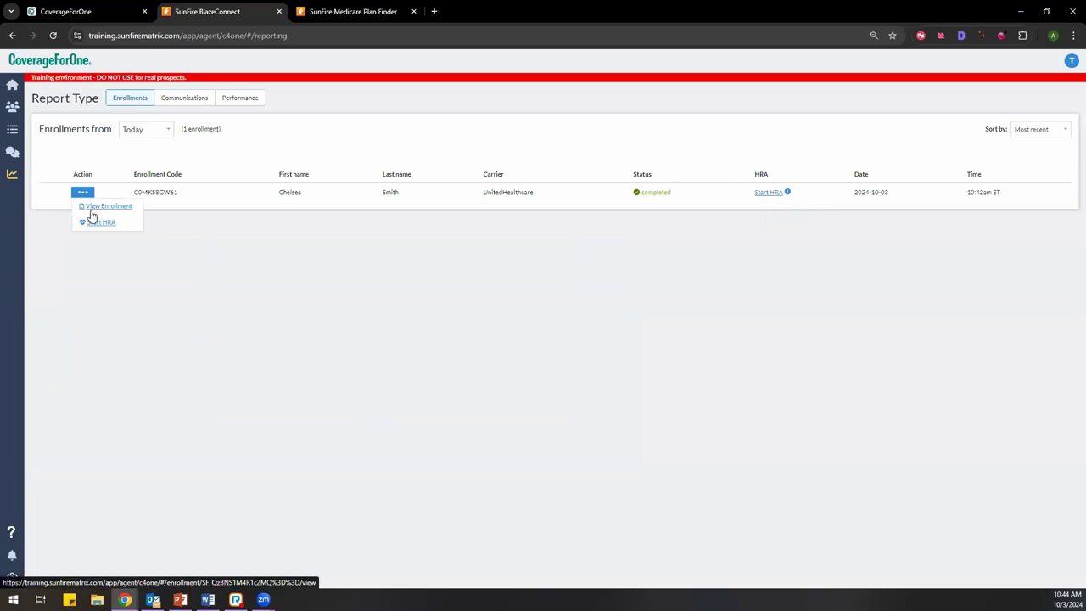
left_click(274, 250)
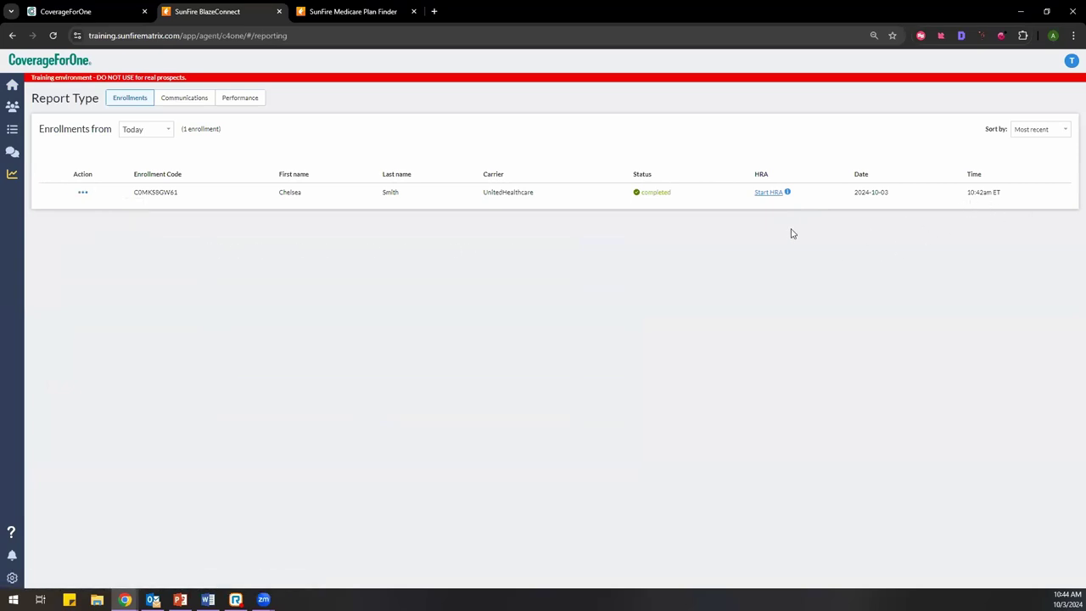
left_click(170, 106)
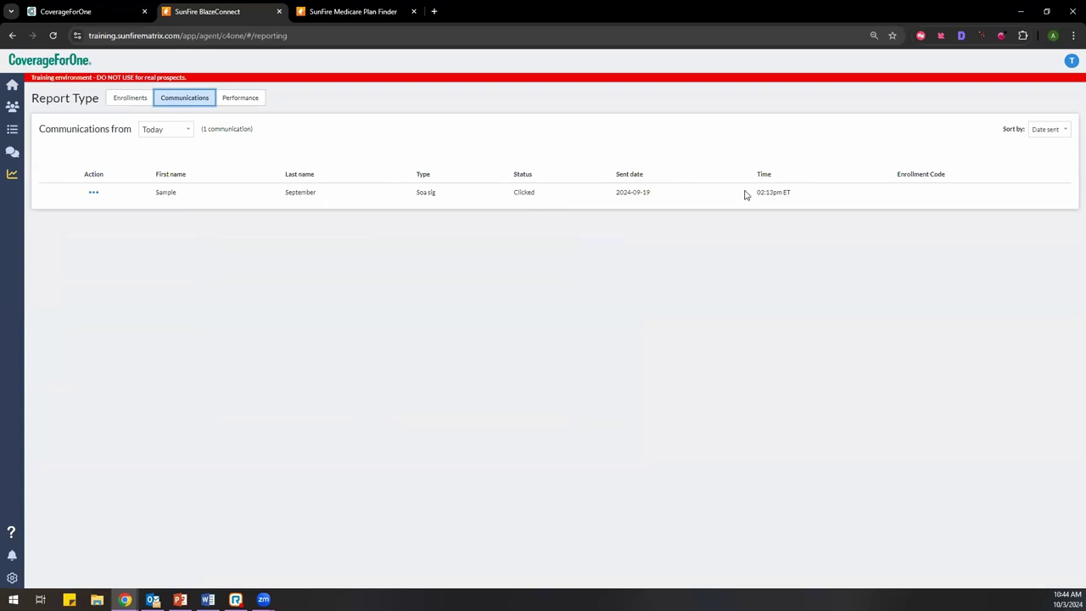
left_click(238, 104)
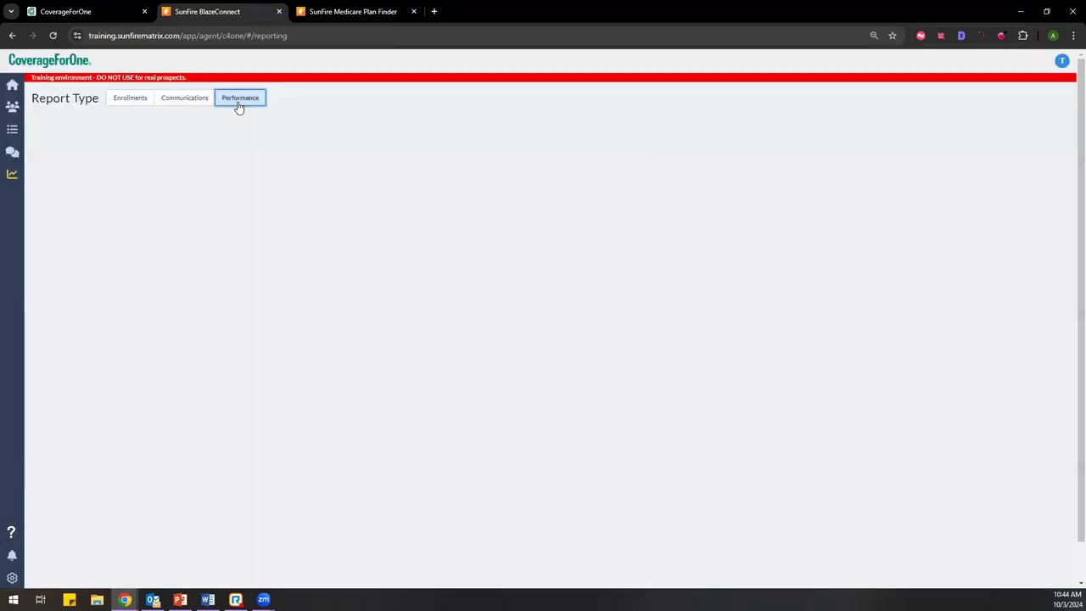
left_click(136, 100)
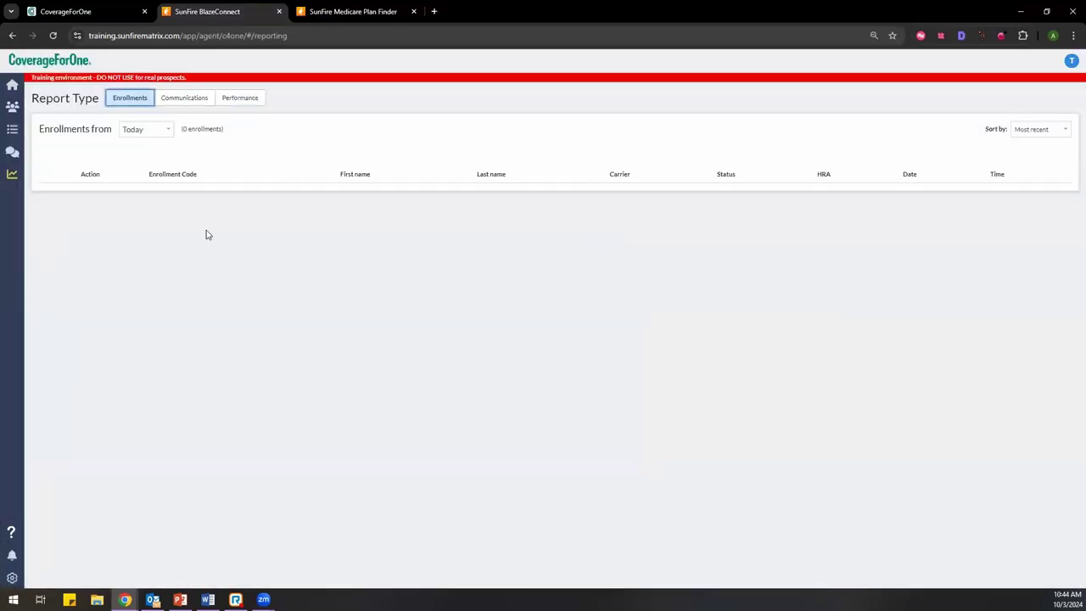
left_click(14, 89)
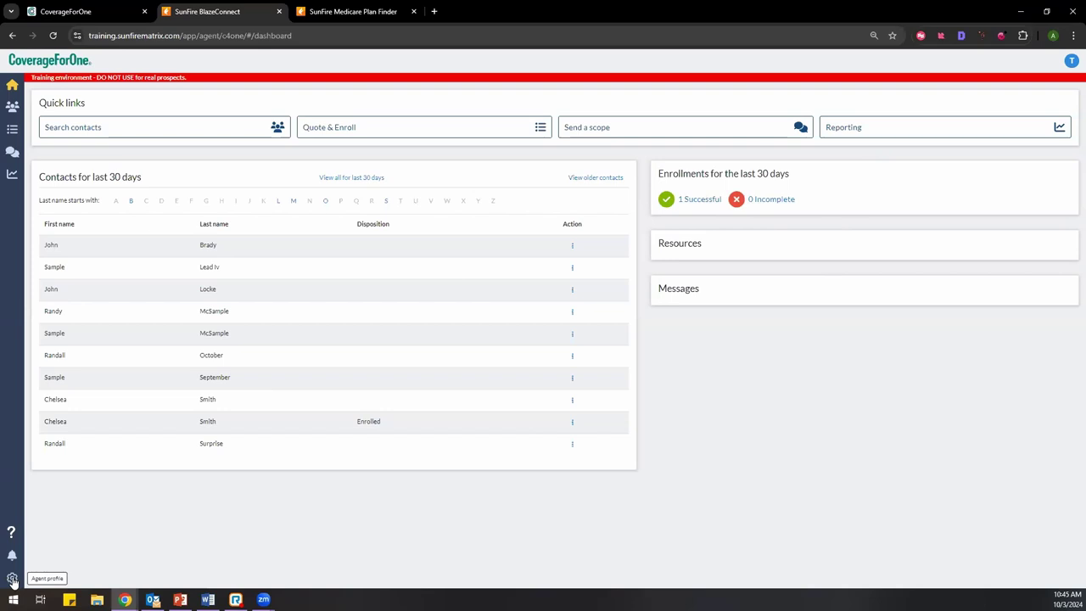
Step: Open the agent profile page and view, then dismiss, the Customer intake URL info popup
left_click(13, 580)
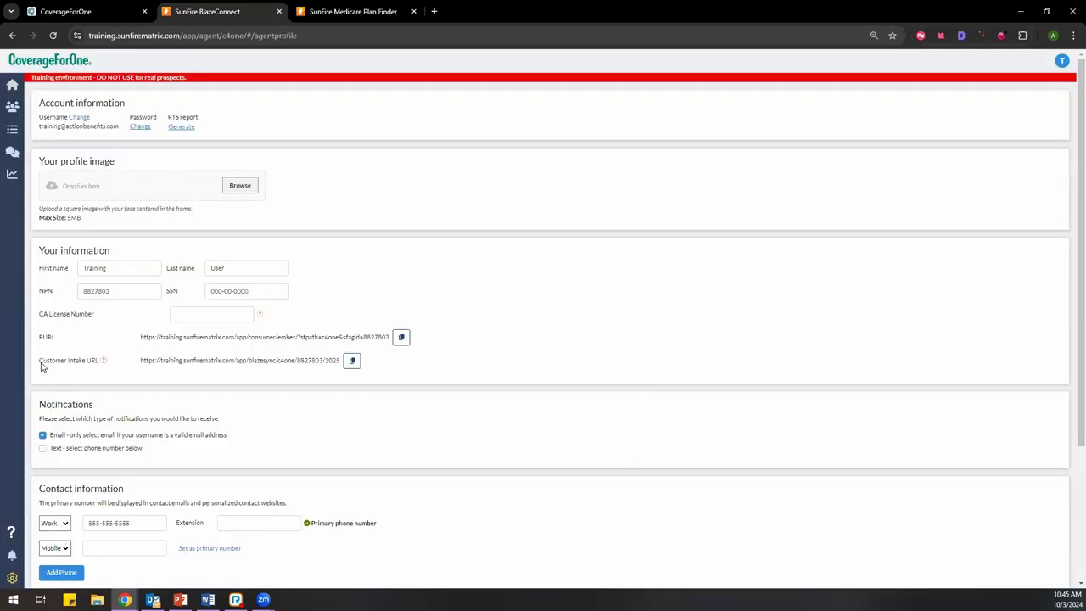
left_click_drag(41, 366, 102, 365)
left_click(102, 362)
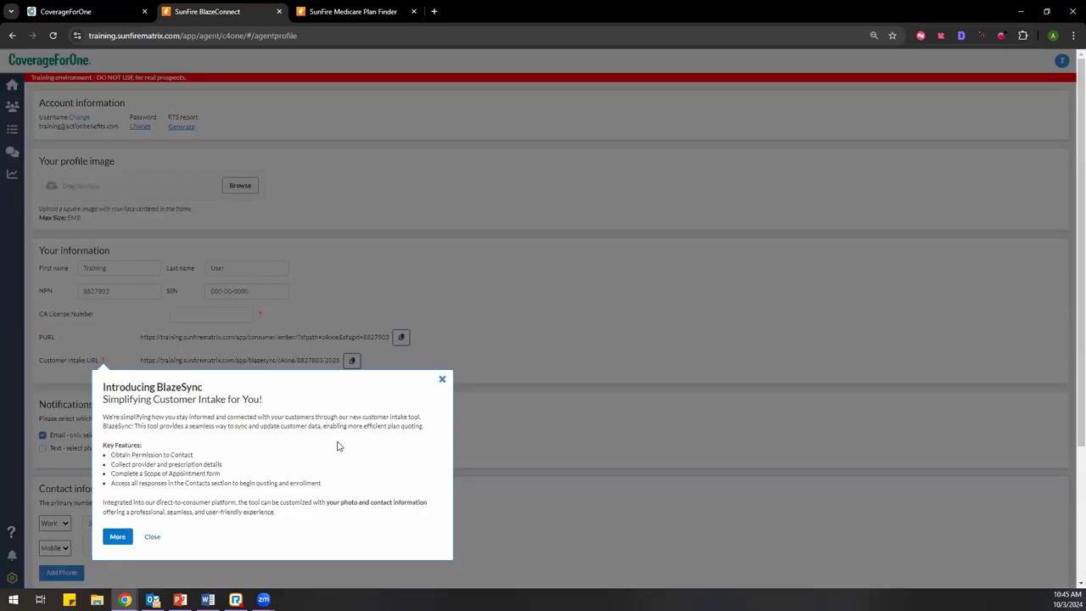
left_click(442, 379)
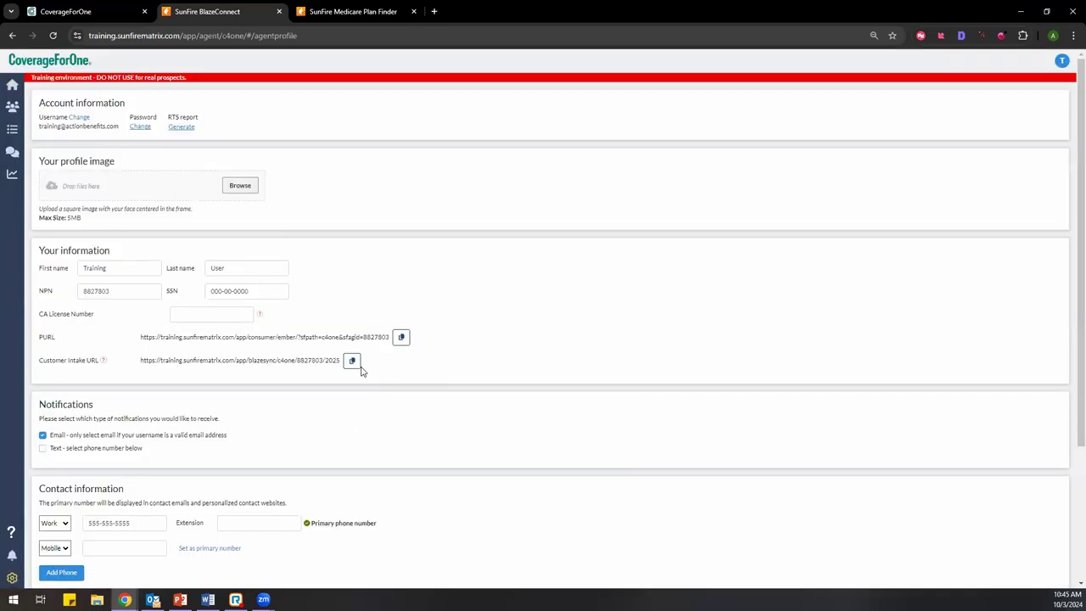